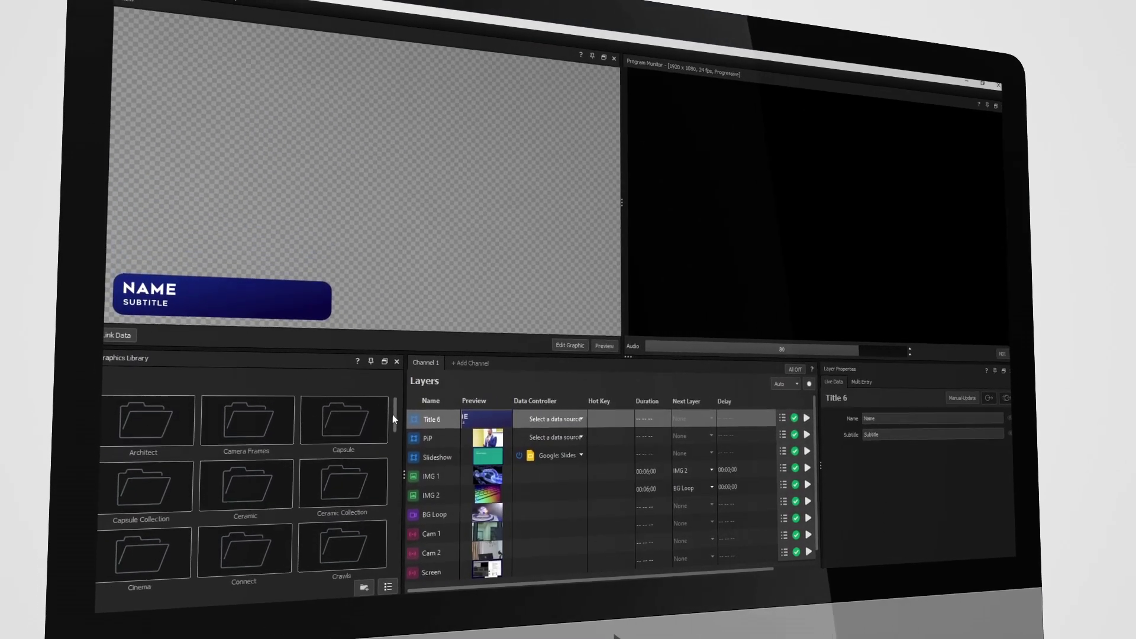
Put the L3rd lower-third layer on air from the Titler Live layer list
{"action": "left_click_drag", "start_coordinate": [394, 414], "coordinate": [400, 441]}
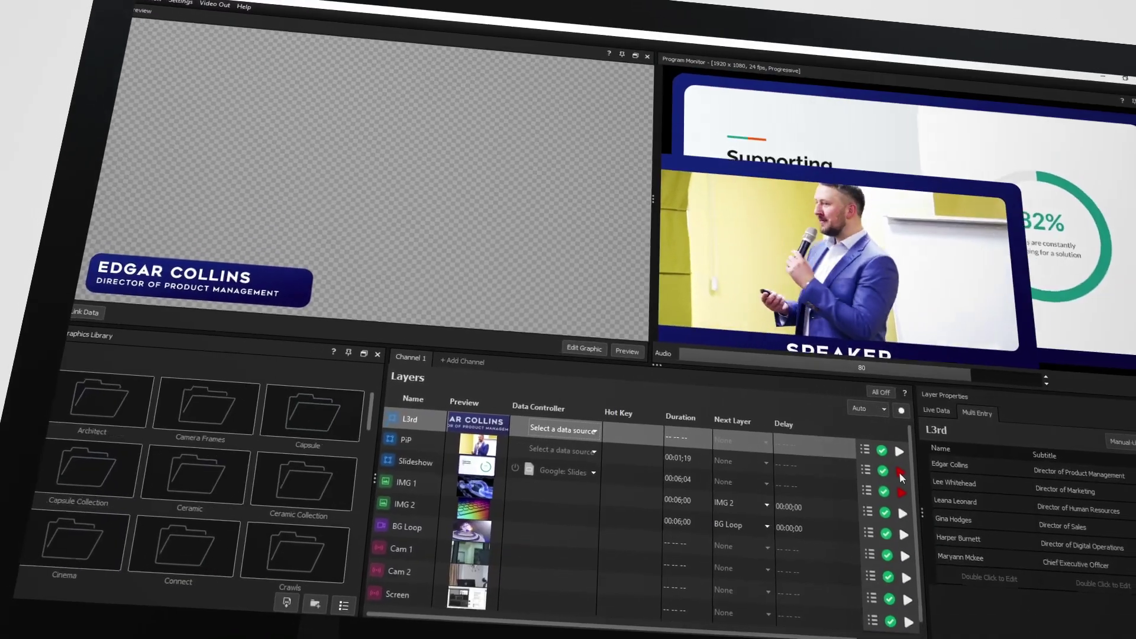
{"action": "left_click", "coordinate": [910, 455]}
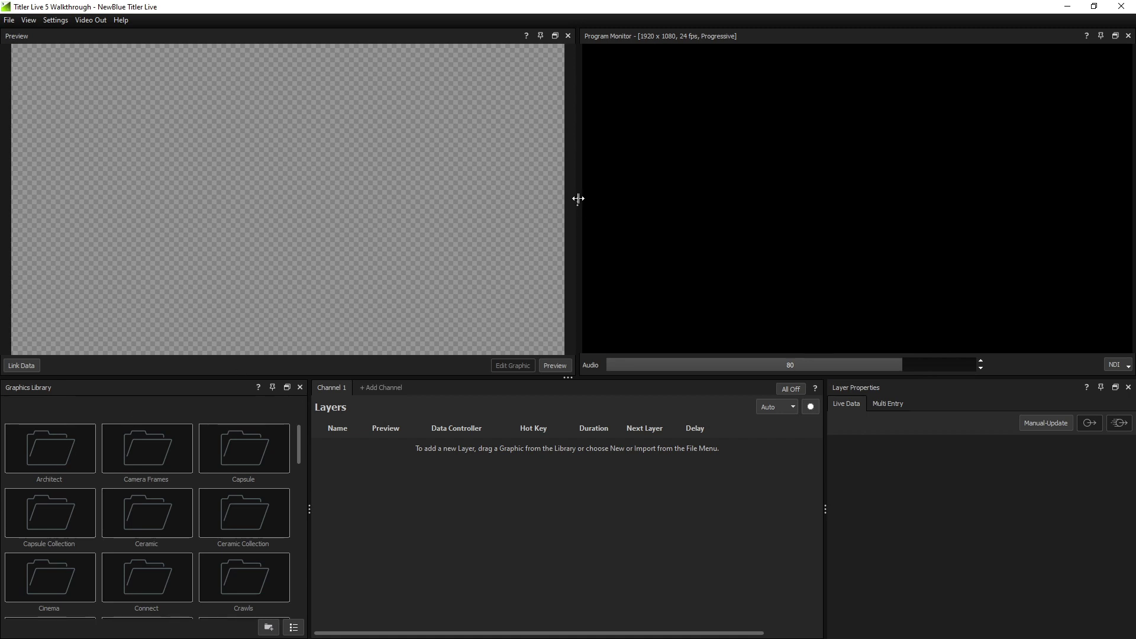
Add the Executive Lower Third with the presenter's name and 'Solutions Expert', and play it on air
{"action": "left_click_drag", "start_coordinate": [578, 198], "coordinate": [573, 243]}
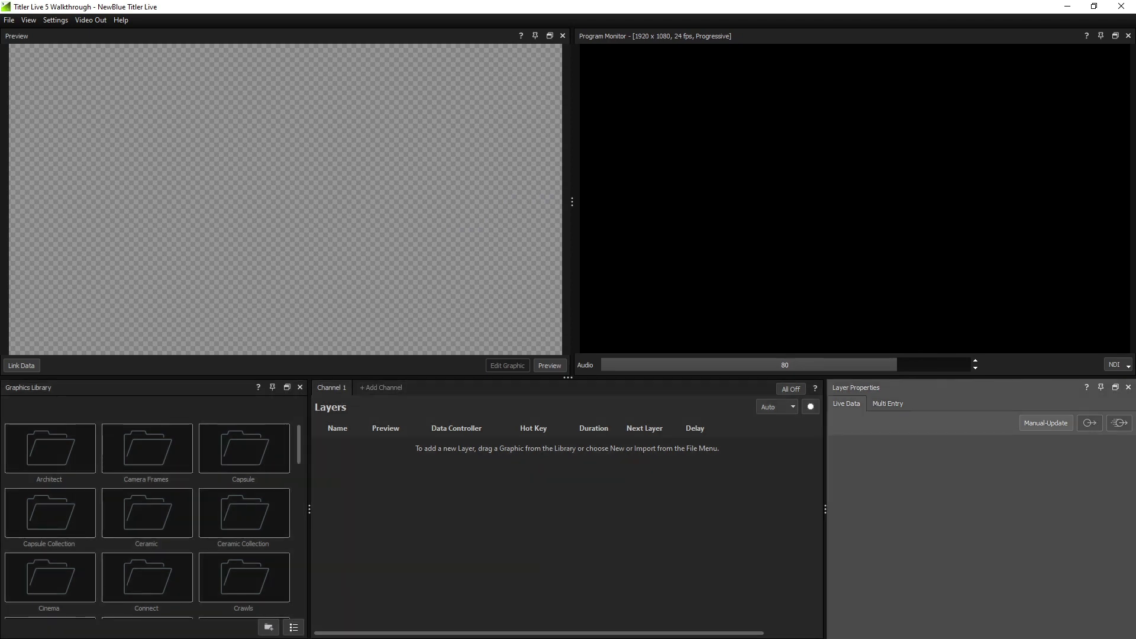
{"action": "left_click_drag", "start_coordinate": [300, 446], "coordinate": [300, 466]}
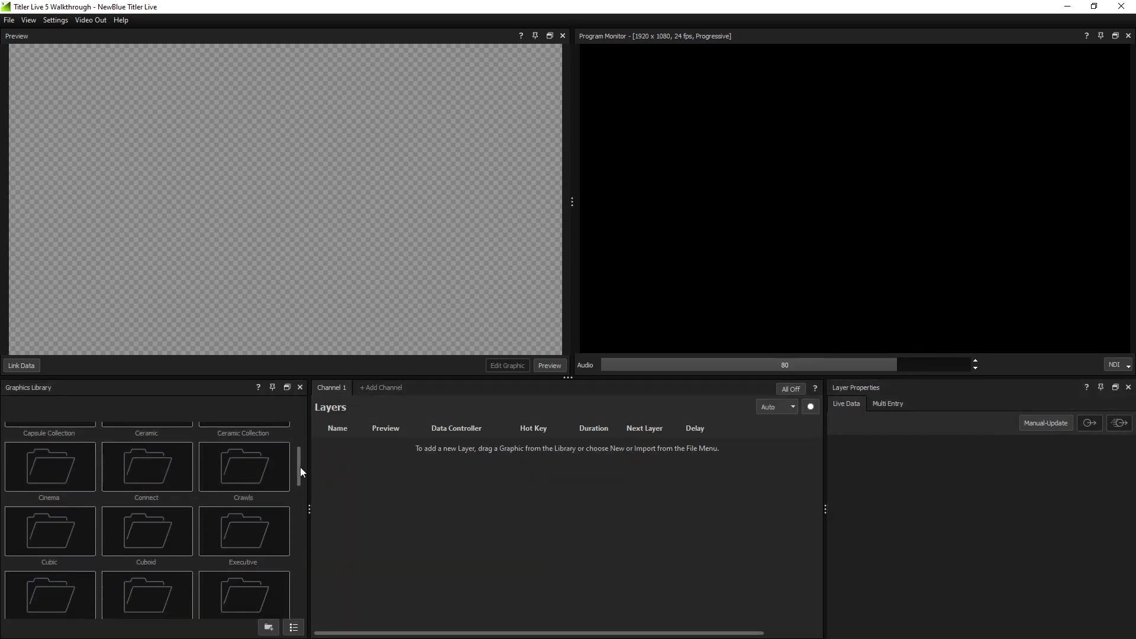
{"action": "double_click", "coordinate": [264, 499]}
{"action": "left_click_drag", "start_coordinate": [68, 453], "coordinate": [338, 455]}
{"action": "type", "text": "Sean "}
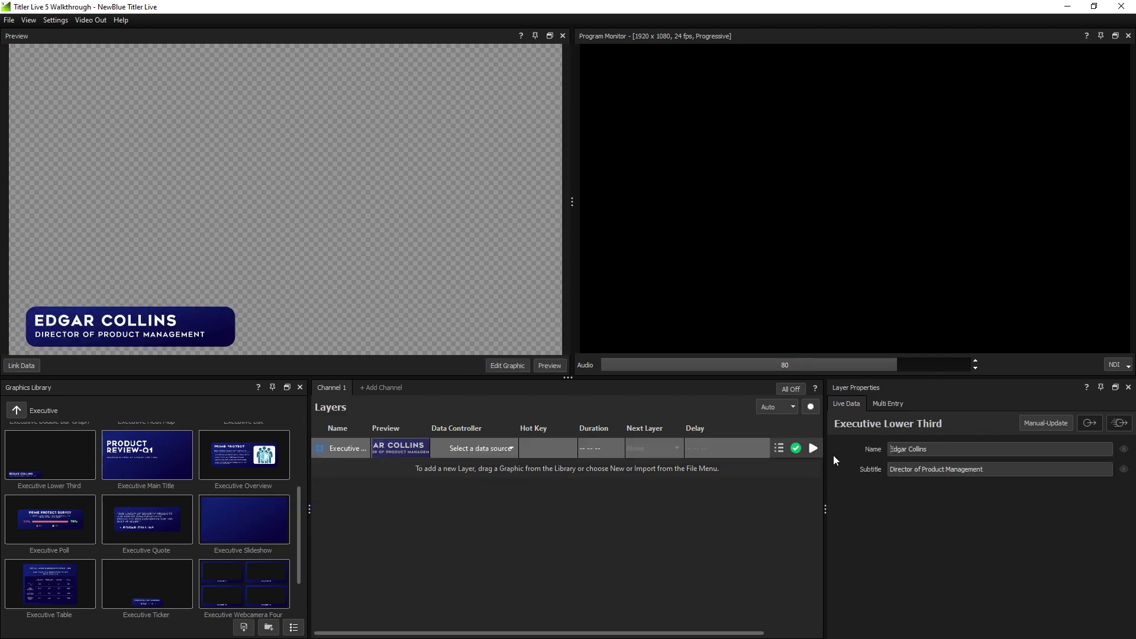
{"action": "type", "text": "Willmon"}
{"action": "key", "text": "Tab"}
{"action": "type", "text": "Solutions Expert"}
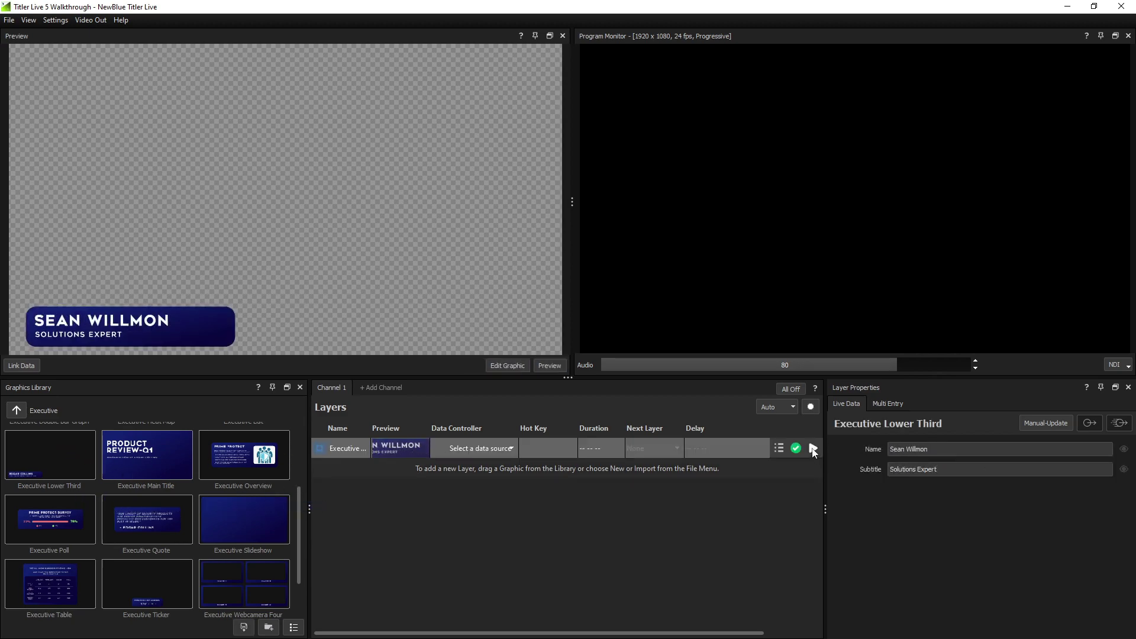
{"action": "left_click", "coordinate": [813, 449]}
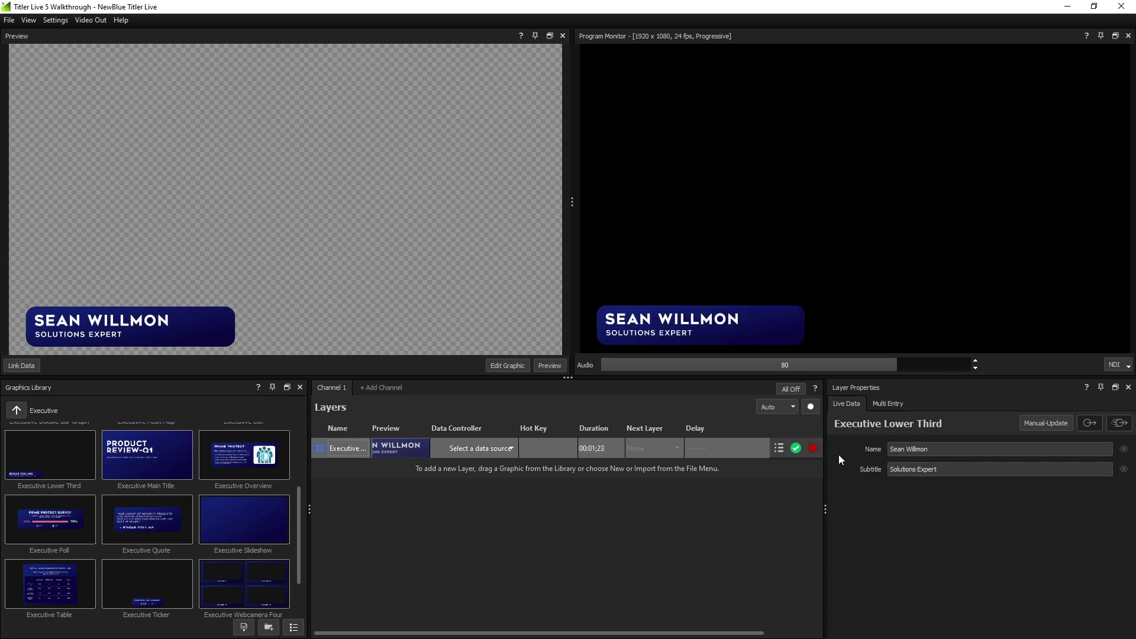
Keep NDI as the program output and add the Executive Overview graphic as a layer
{"action": "left_click", "coordinate": [1128, 367]}
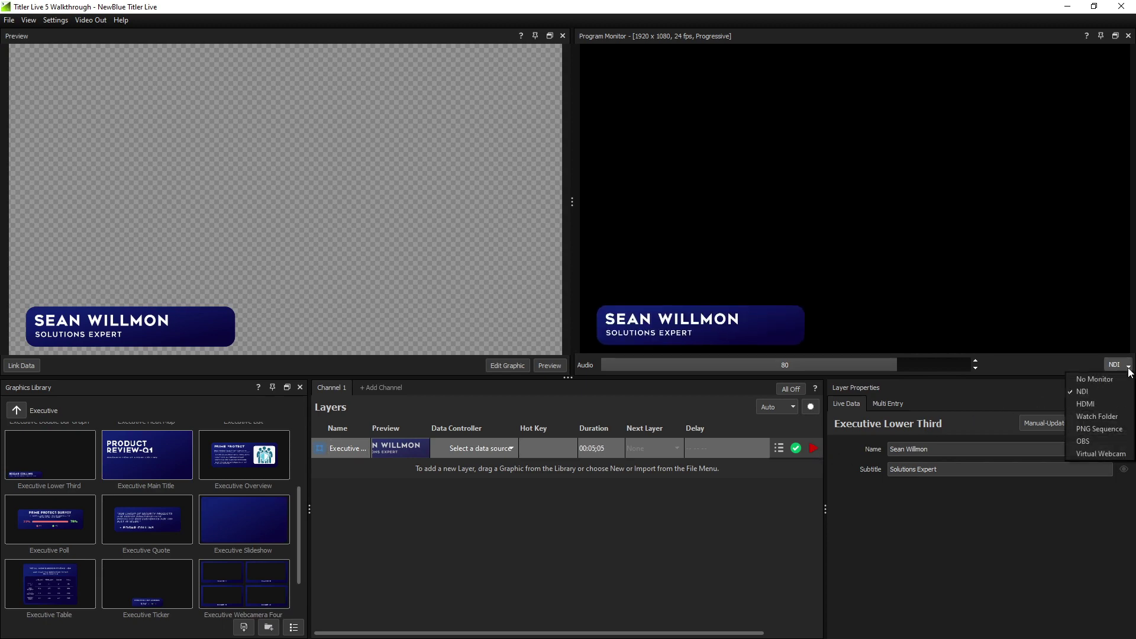
{"action": "left_click", "coordinate": [1128, 367]}
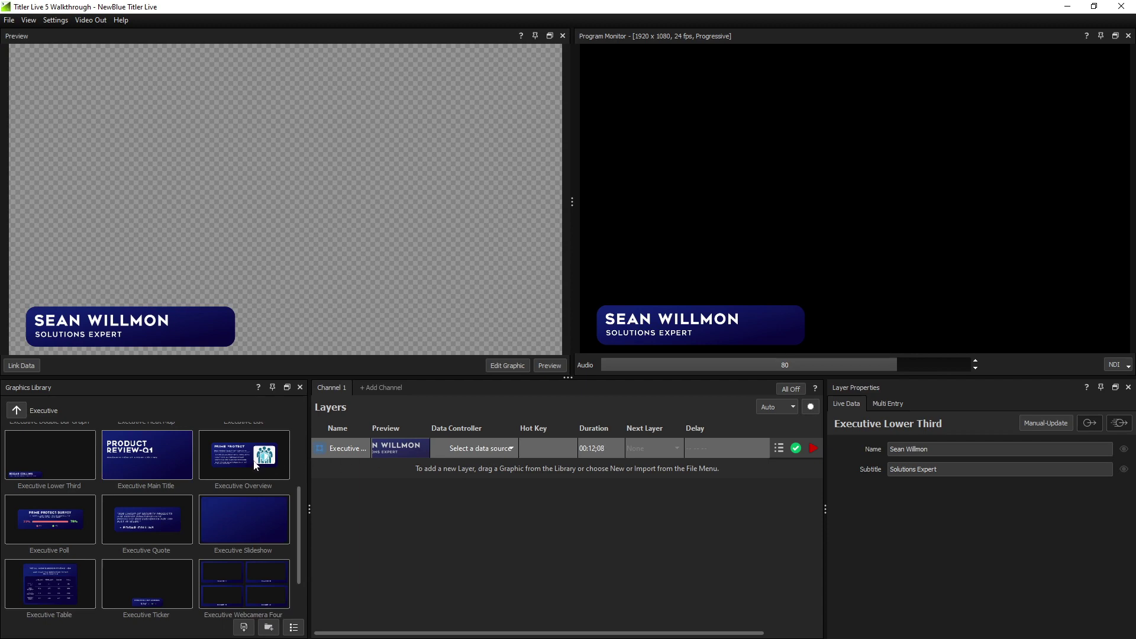
{"action": "left_click_drag", "start_coordinate": [254, 462], "coordinate": [424, 474]}
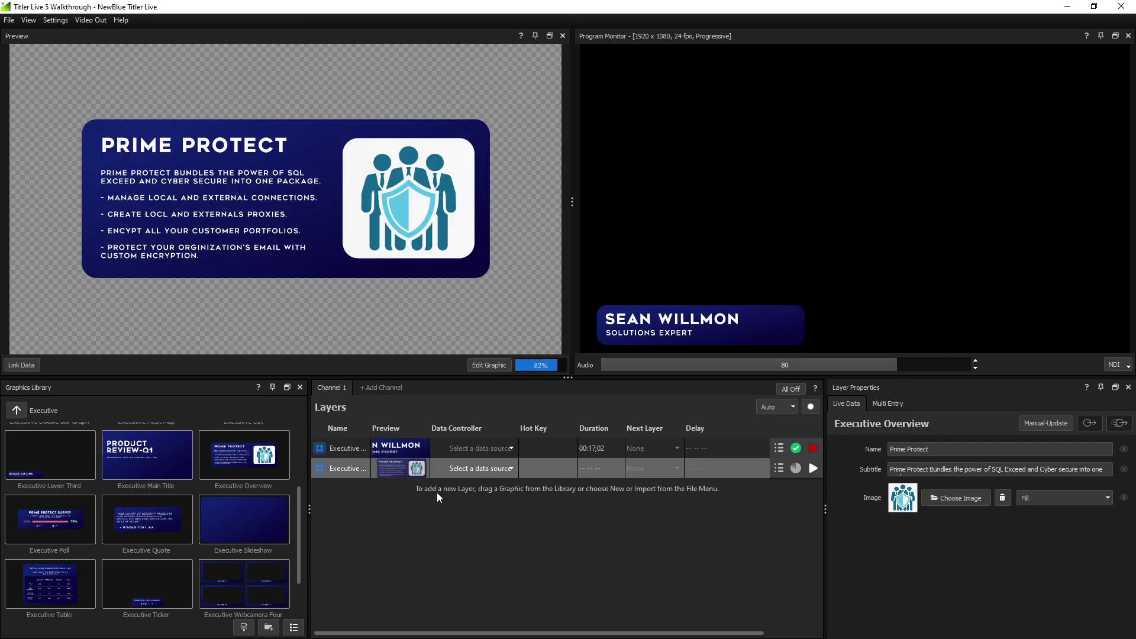
Put the Prime Protect overview on air and save the design as Bullet List Slide
{"action": "left_click", "coordinate": [813, 469]}
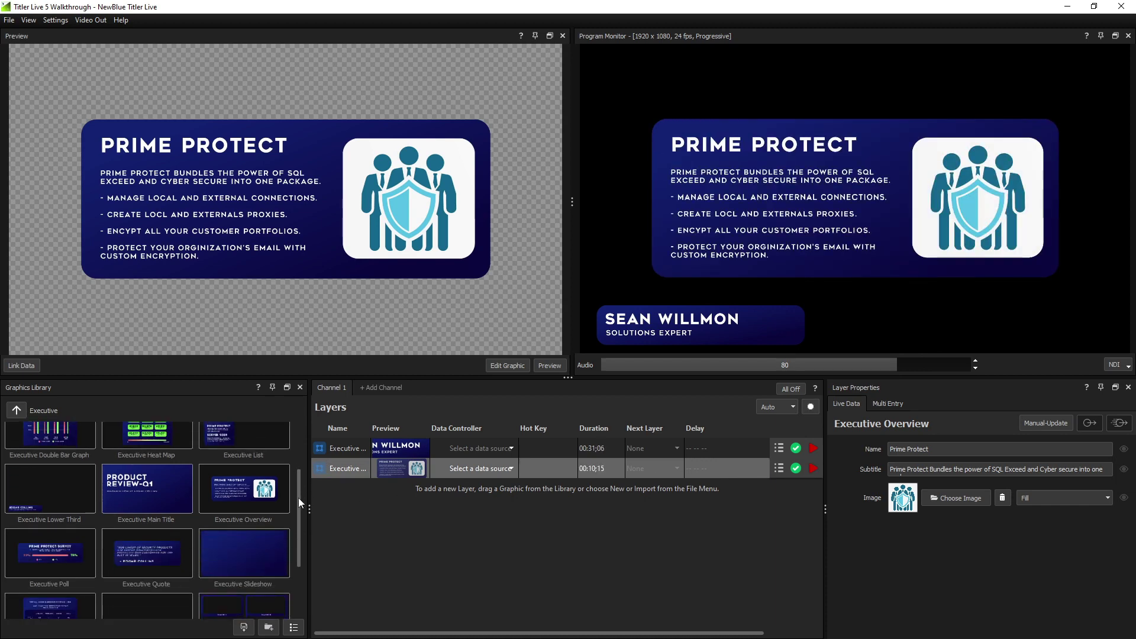
{"action": "scroll", "coordinate": [300, 520], "scroll_direction": "down", "scroll_amount": 2}
{"action": "scroll", "coordinate": [302, 545], "scroll_direction": "down", "scroll_amount": 1}
{"action": "left_click", "coordinate": [243, 627]}
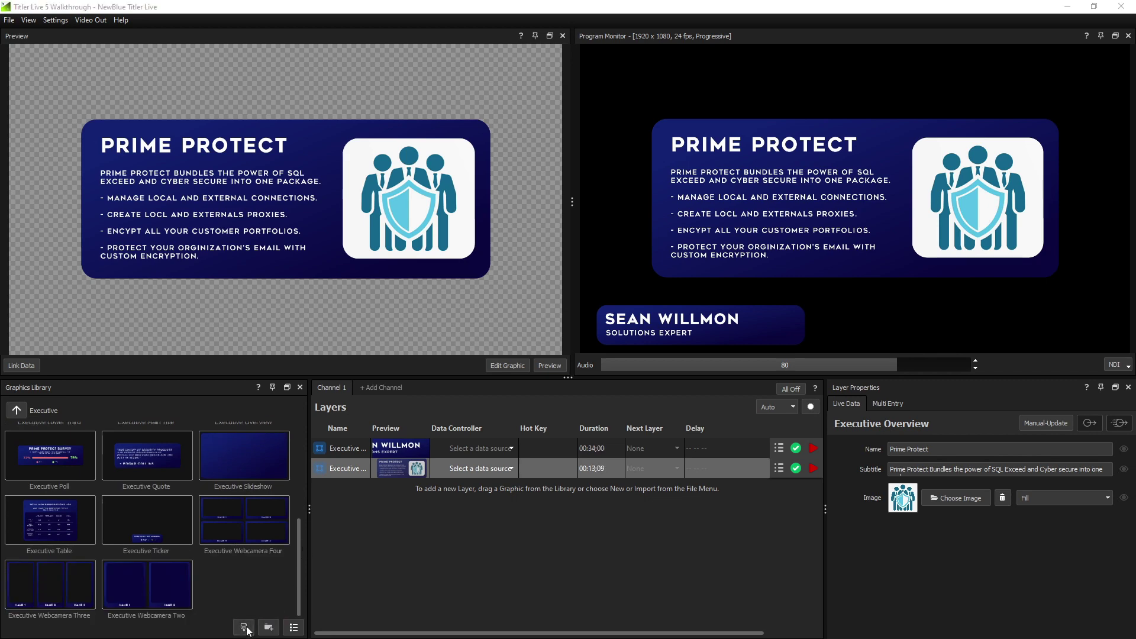
{"action": "type", "text": "Slide"}
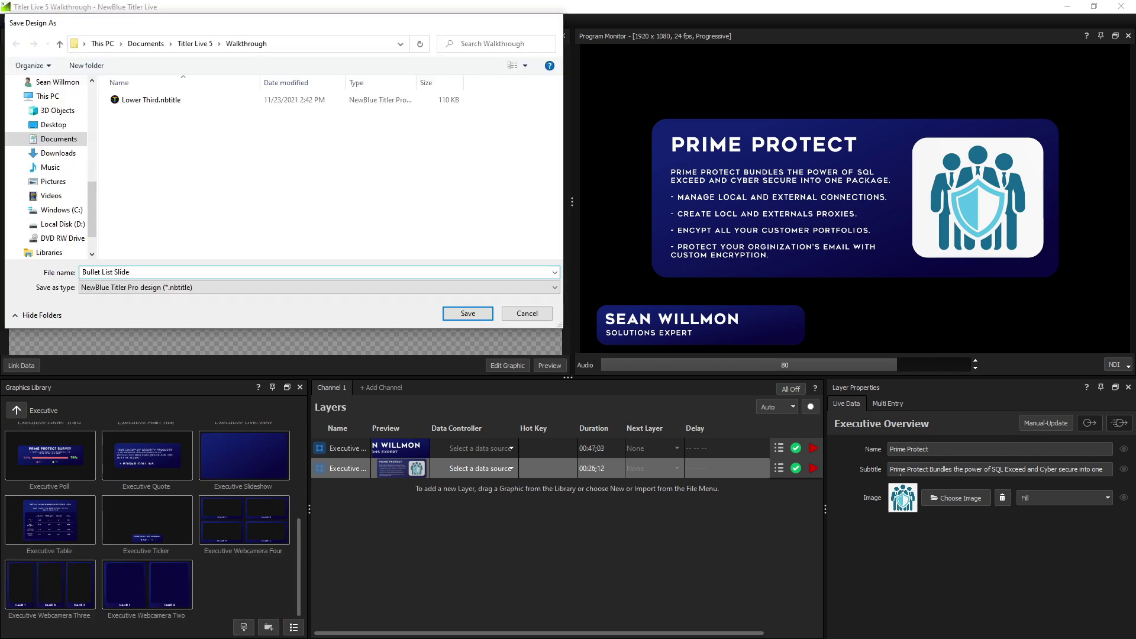
{"action": "key", "text": "Return"}
Add the Executive Ticker, the blockchain video file and the AIDA PTZ camera as layers
{"action": "left_click_drag", "start_coordinate": [147, 520], "coordinate": [393, 497]}
{"action": "right_click", "coordinate": [393, 497]}
{"action": "mouse_move", "coordinate": [414, 504]}
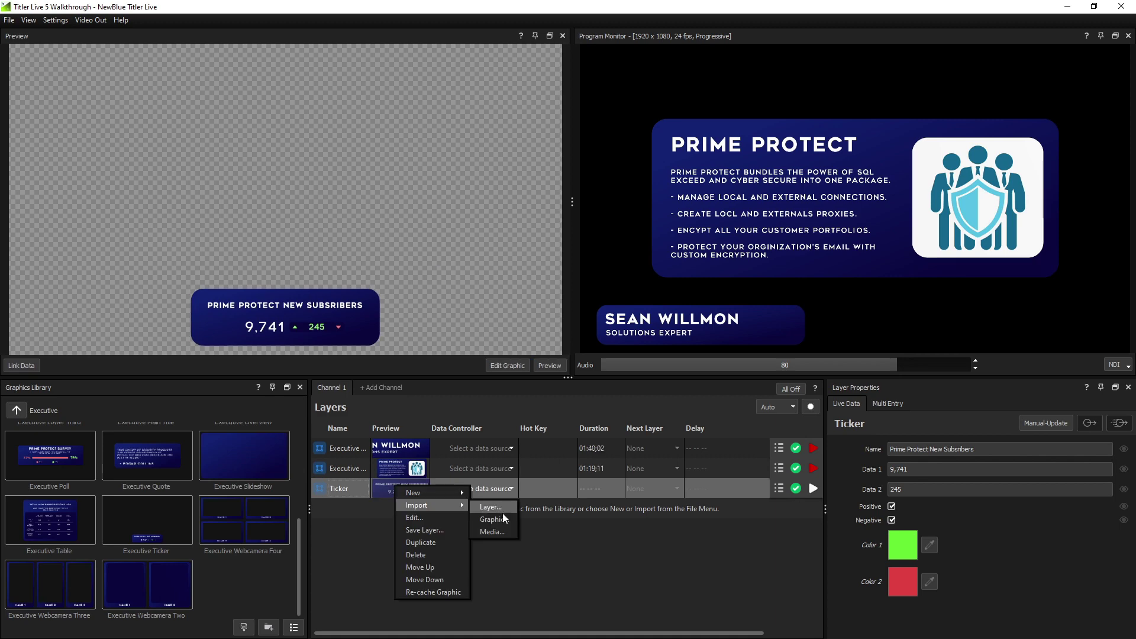
{"action": "left_click", "coordinate": [502, 531]}
{"action": "double_click", "coordinate": [435, 116]}
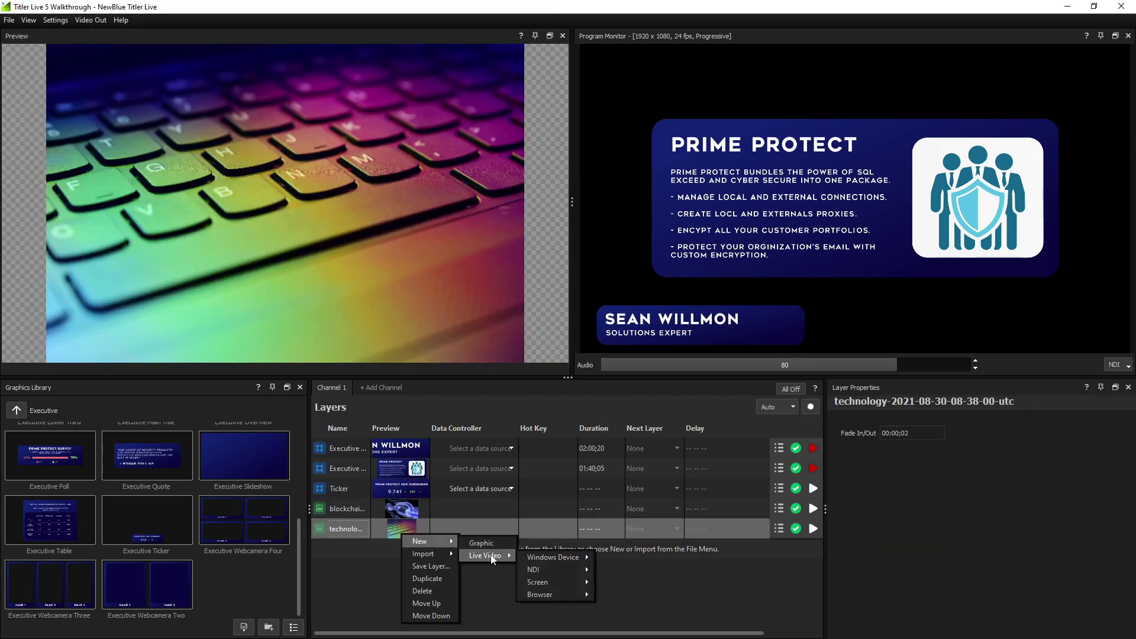
{"action": "mouse_move", "coordinate": [556, 572]}
{"action": "left_click", "coordinate": [631, 572]}
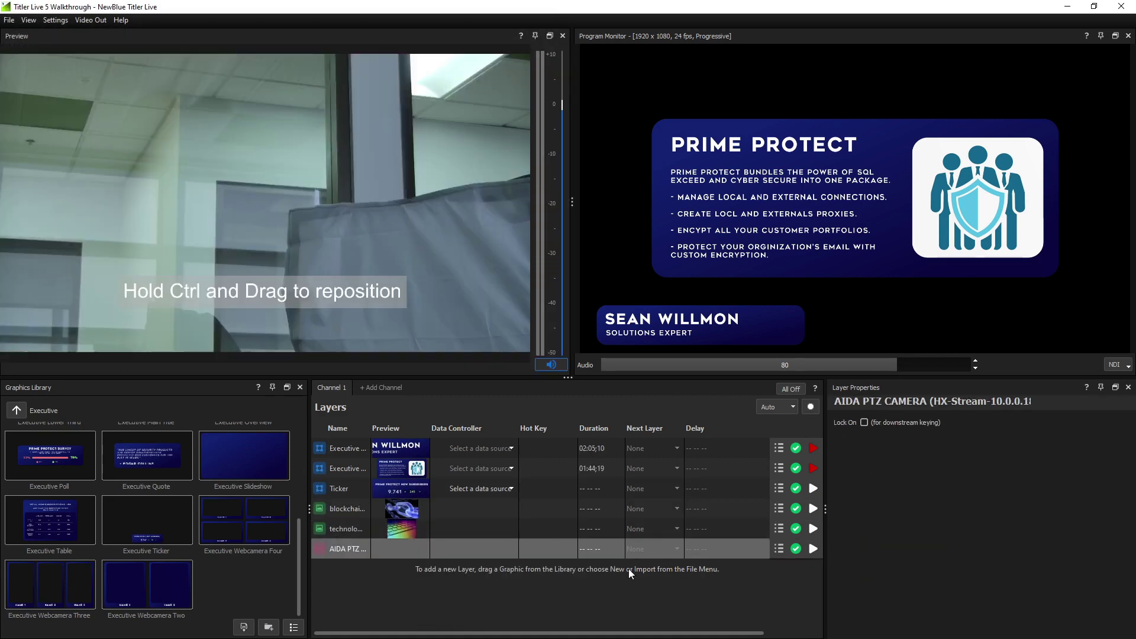
Set the lower third's text to SUBTITLE FIELD and take both graphics off air
{"action": "left_click", "coordinate": [407, 450]}
{"action": "type", "text": "SUBTITLE FIELD"}
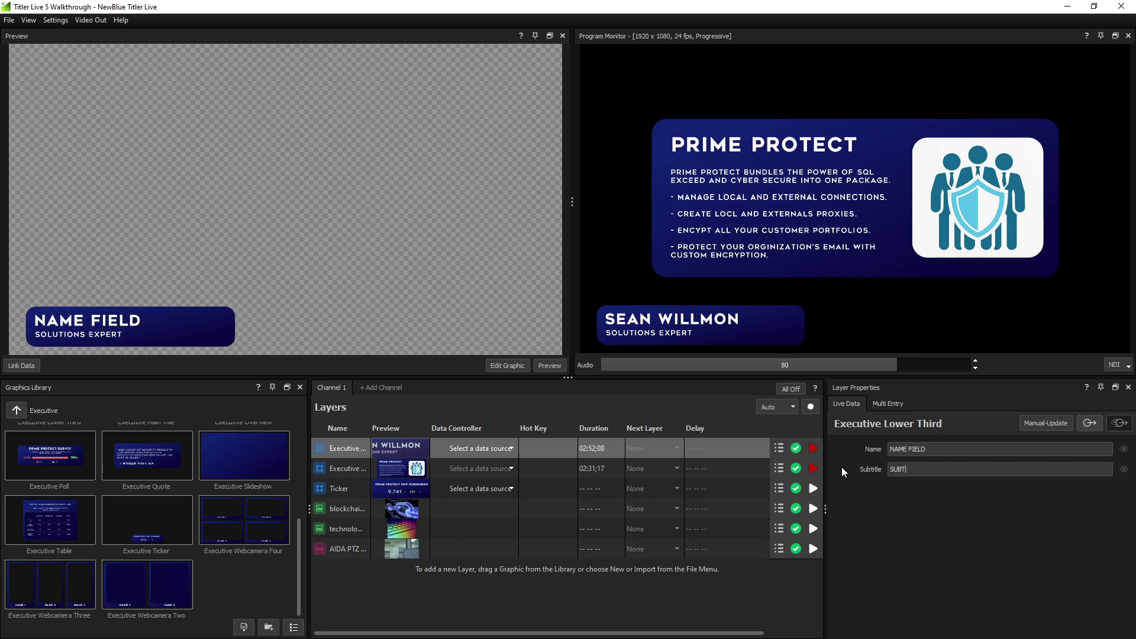
{"action": "left_click", "coordinate": [814, 469]}
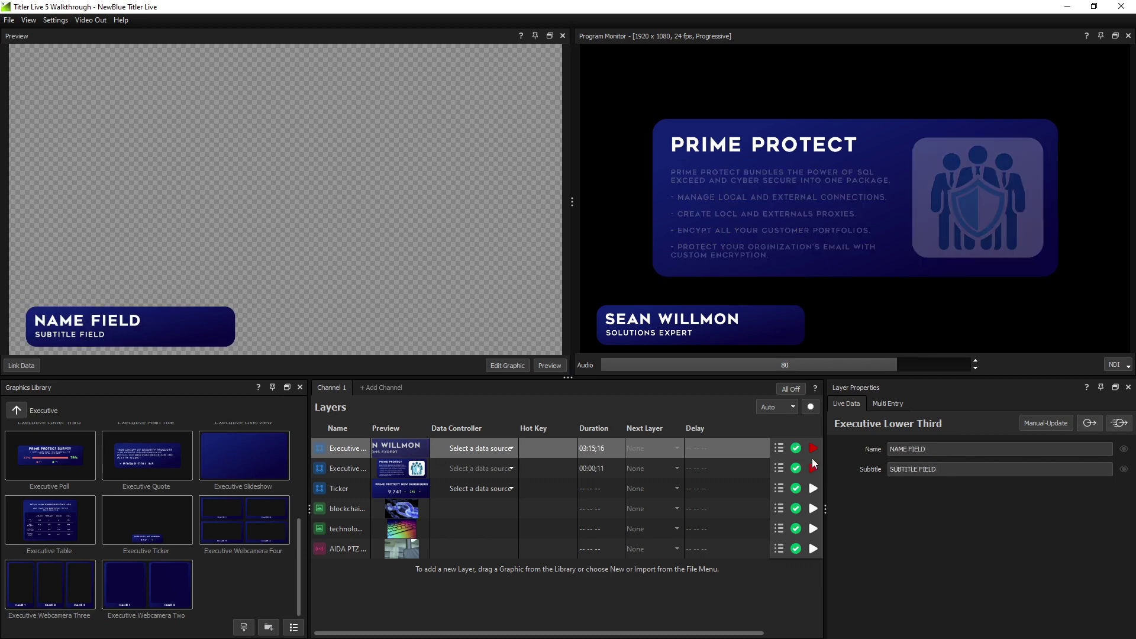
{"action": "left_click", "coordinate": [813, 448]}
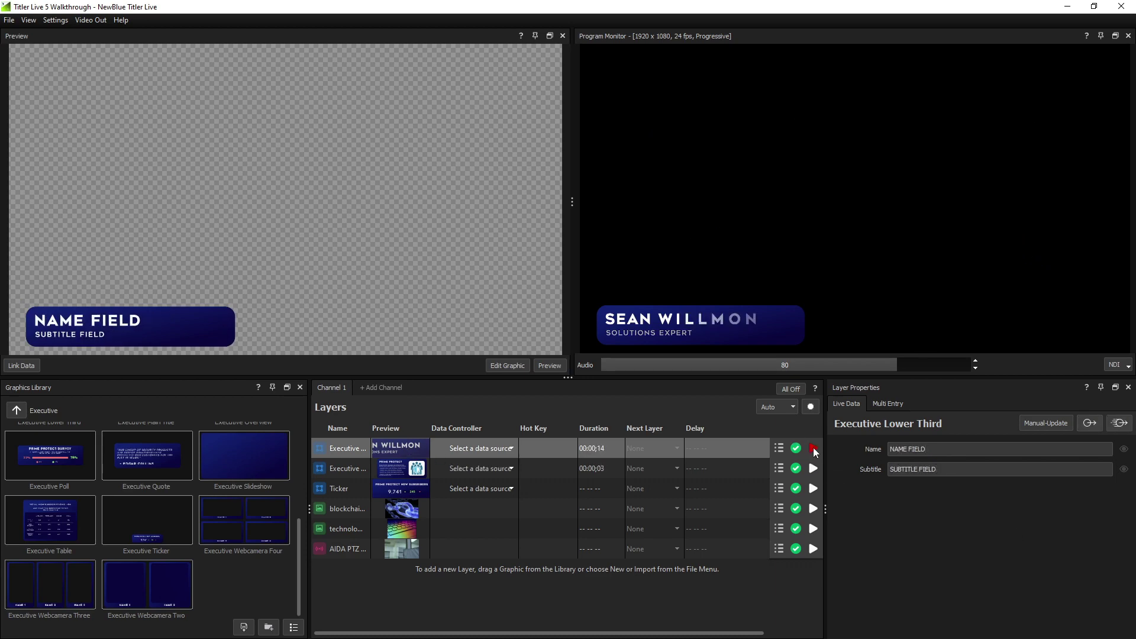
{"action": "right_click", "coordinate": [364, 572]}
Add a blank Title 18 graphic layer and open the Executive Lower Third in NewBlue Designer
{"action": "mouse_move", "coordinate": [407, 532]}
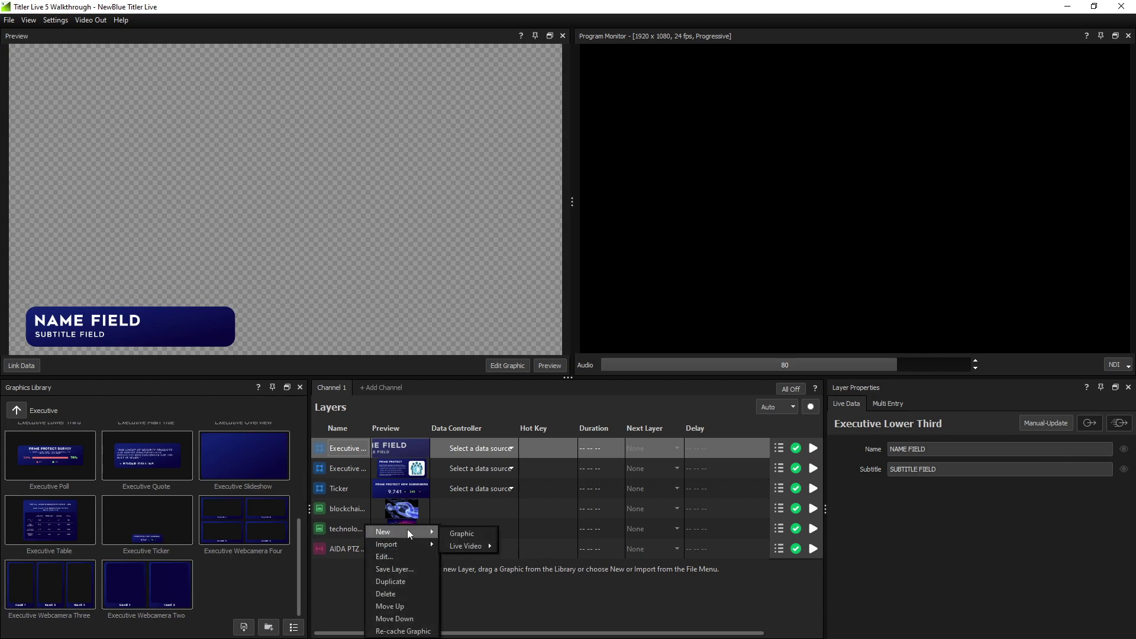
{"action": "left_click", "coordinate": [464, 532]}
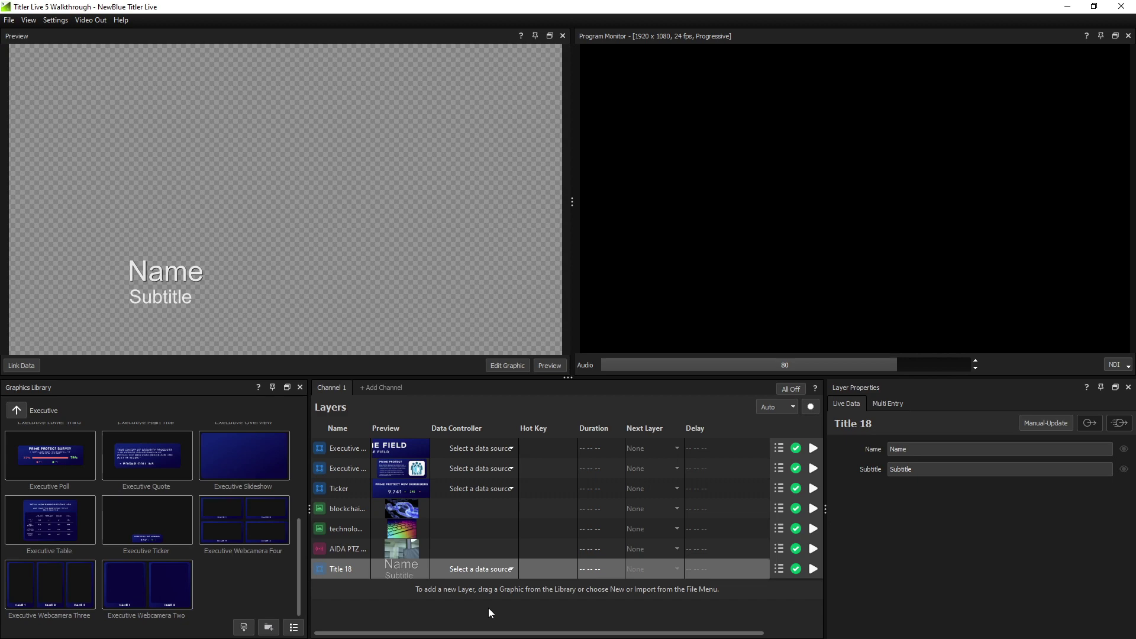
{"action": "left_click", "coordinate": [407, 448]}
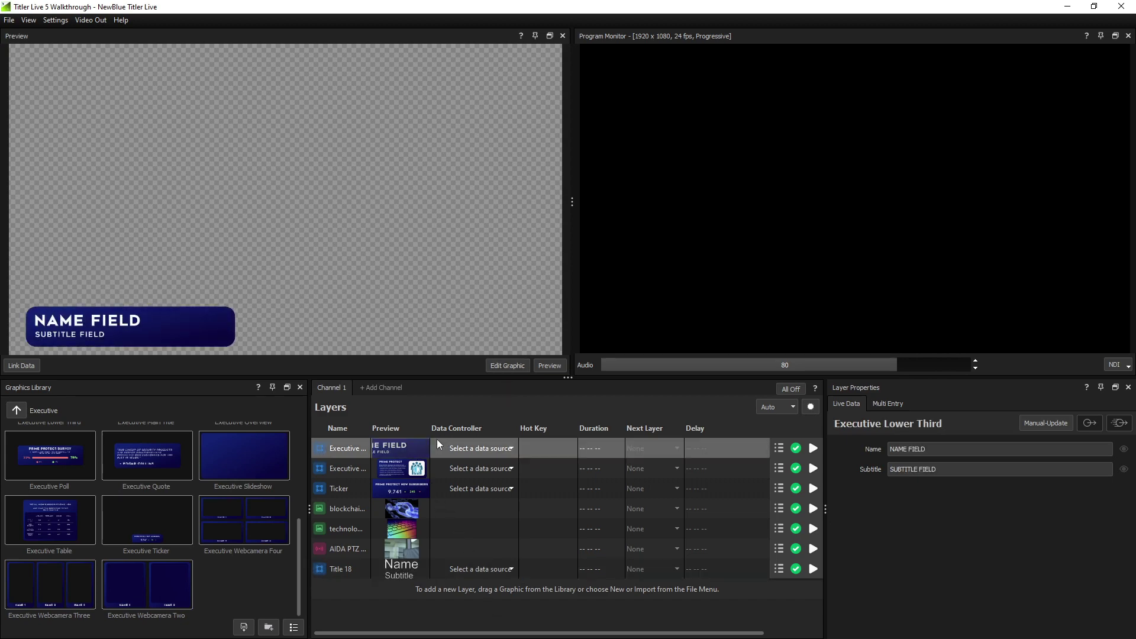
{"action": "right_click", "coordinate": [412, 451]}
{"action": "left_click", "coordinate": [448, 460]}
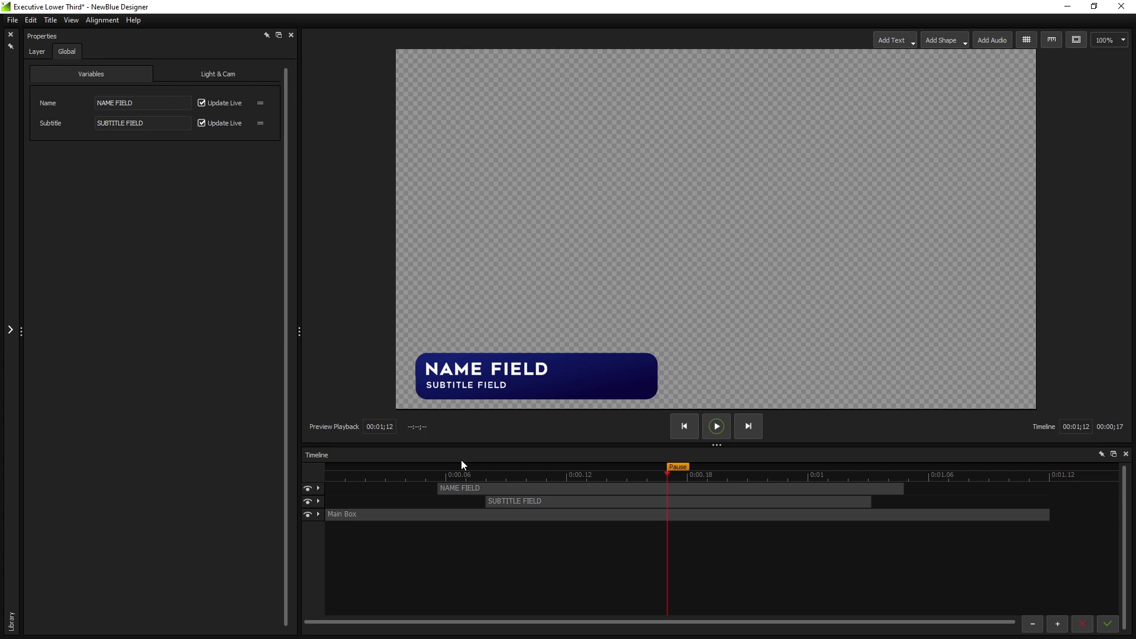
Add a rectangle and stretch it into a wide bar just above the NAME FIELD box
{"action": "left_click", "coordinate": [944, 42]}
{"action": "left_click", "coordinate": [942, 69]}
{"action": "left_click_drag", "start_coordinate": [717, 228], "coordinate": [485, 302]}
{"action": "left_click_drag", "start_coordinate": [447, 266], "coordinate": [416, 296]}
{"action": "left_click_drag", "start_coordinate": [530, 321], "coordinate": [658, 322]}
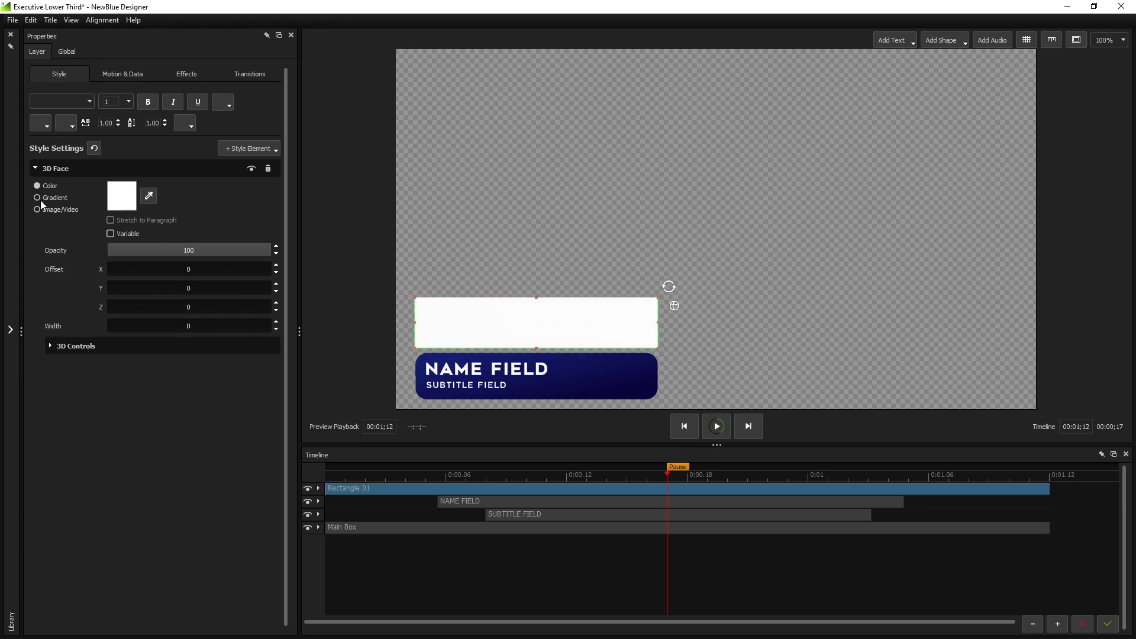
Give the rectangle's 3D face a gradient with a dark navy stop
{"action": "left_click", "coordinate": [38, 198]}
{"action": "left_click", "coordinate": [122, 195]}
{"action": "left_click", "coordinate": [354, 319]}
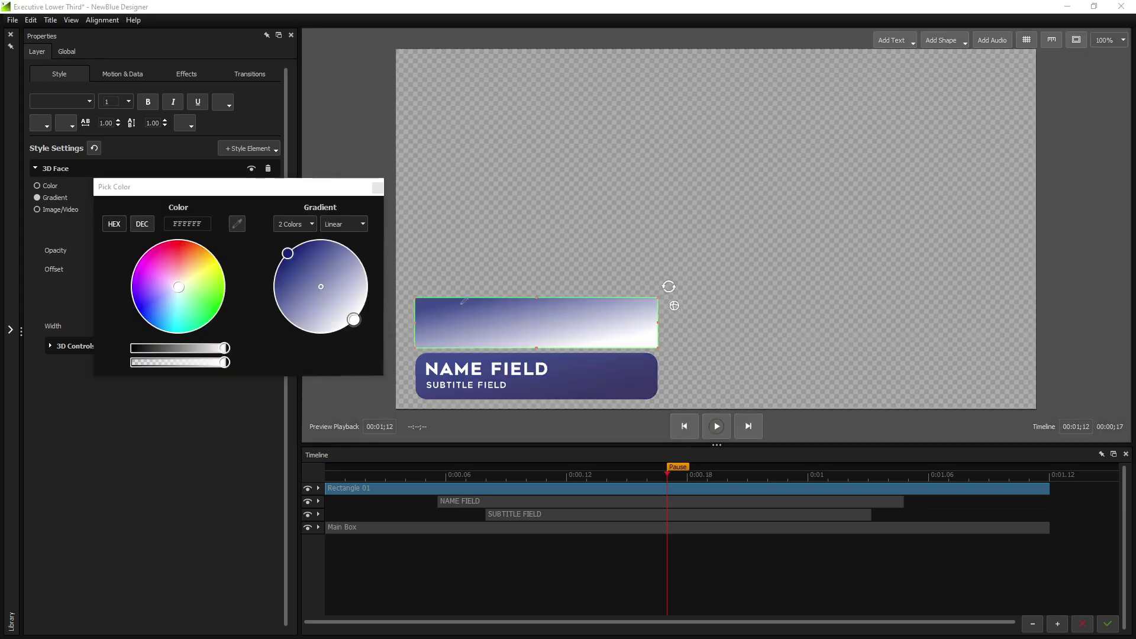
{"action": "left_click", "coordinate": [140, 309]}
{"action": "left_click", "coordinate": [667, 473]}
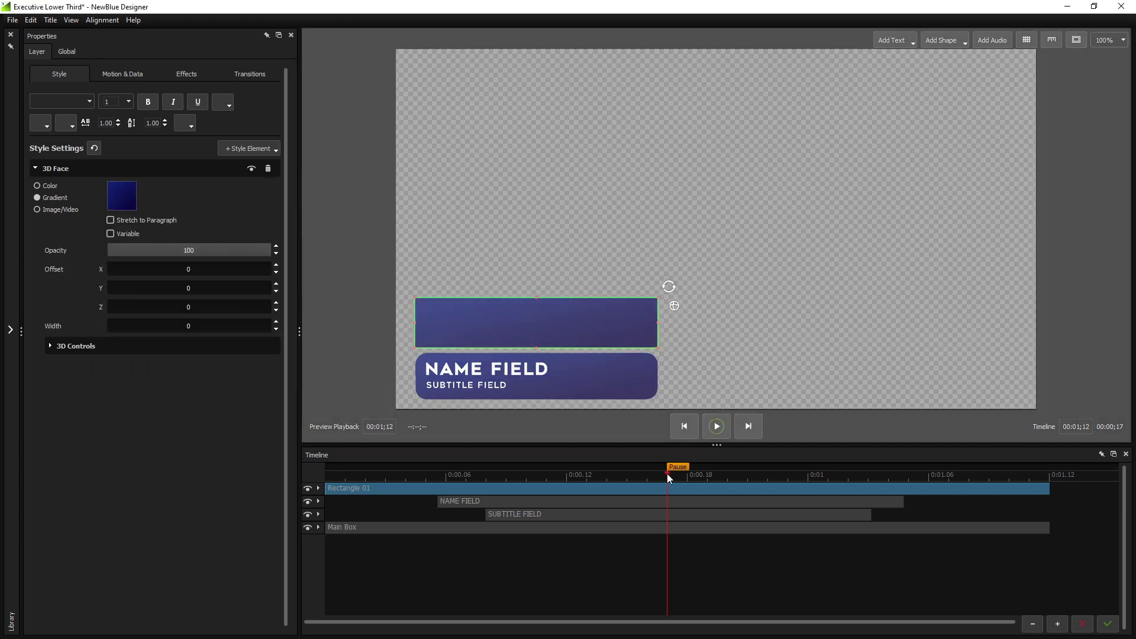
{"action": "mouse_move", "coordinate": [667, 474]}
{"action": "left_mouse_down"}
{"action": "mouse_move", "coordinate": [452, 481]}
{"action": "mouse_move", "coordinate": [801, 498]}
{"action": "mouse_move", "coordinate": [494, 474]}
{"action": "mouse_move", "coordinate": [632, 480]}
{"action": "left_mouse_up"}
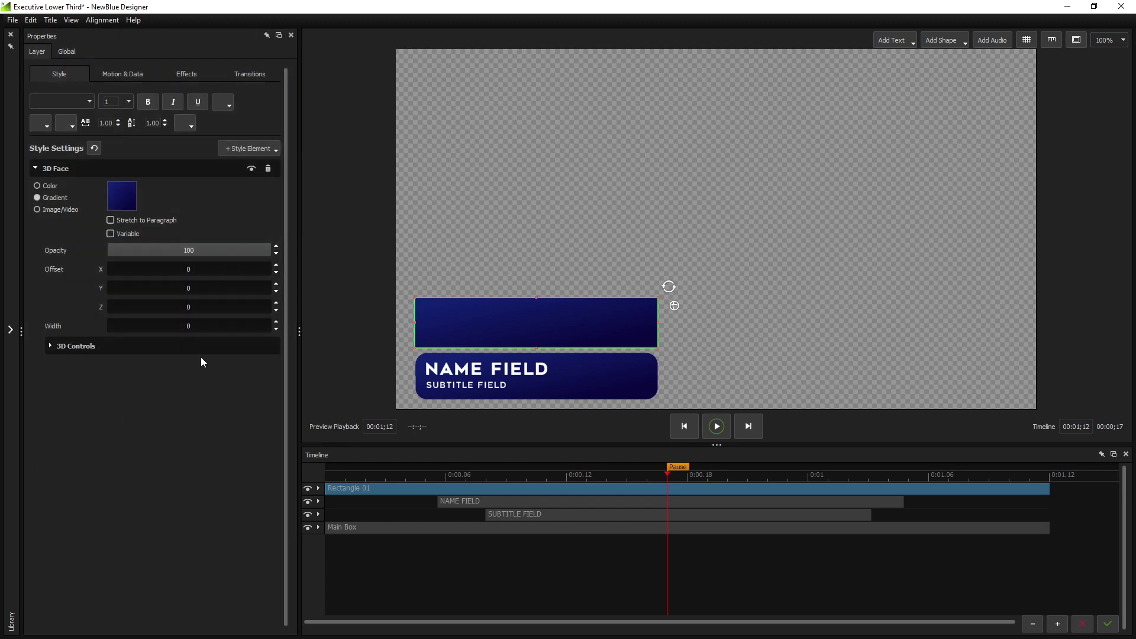
{"action": "left_click", "coordinate": [268, 150]}
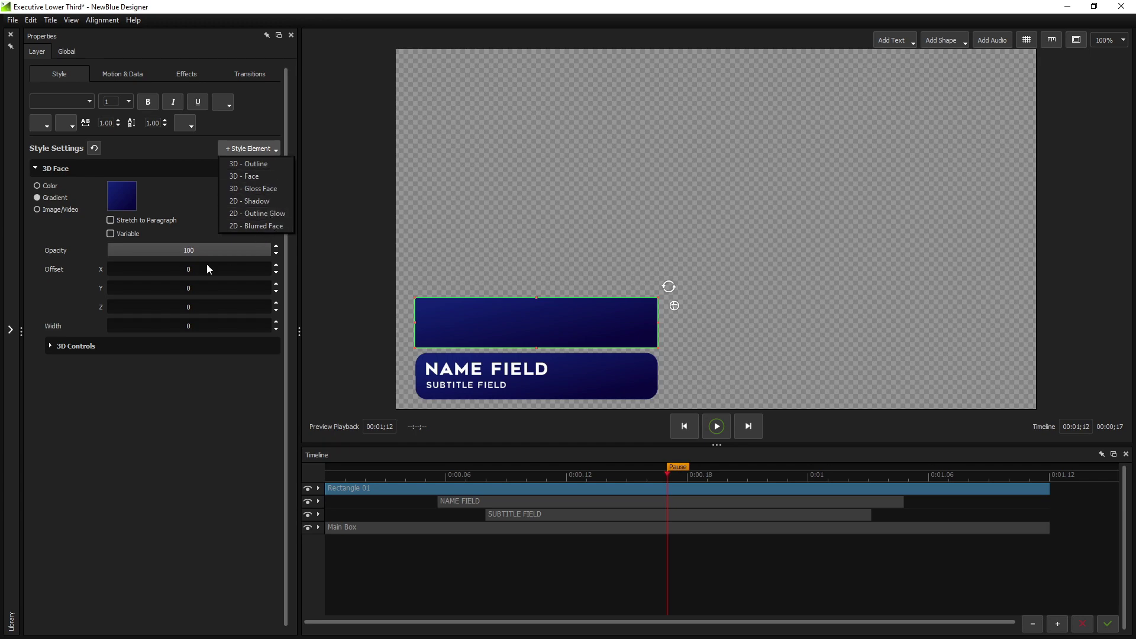
Extrude the rectangle into 3D depth using its 3D settings
{"action": "left_click", "coordinate": [68, 345]}
{"action": "left_click", "coordinate": [51, 346]}
{"action": "left_click_drag", "start_coordinate": [77, 366], "coordinate": [122, 395]}
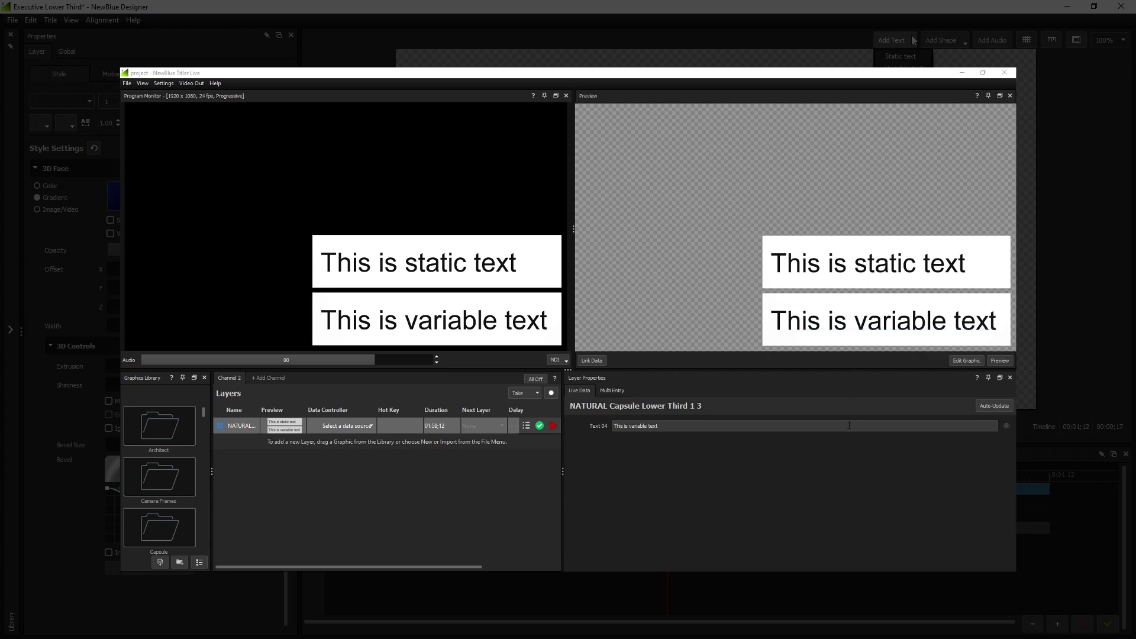
Change the preview's variable text to 'Hello, World!' so it updates live
{"action": "left_click", "coordinate": [827, 326]}
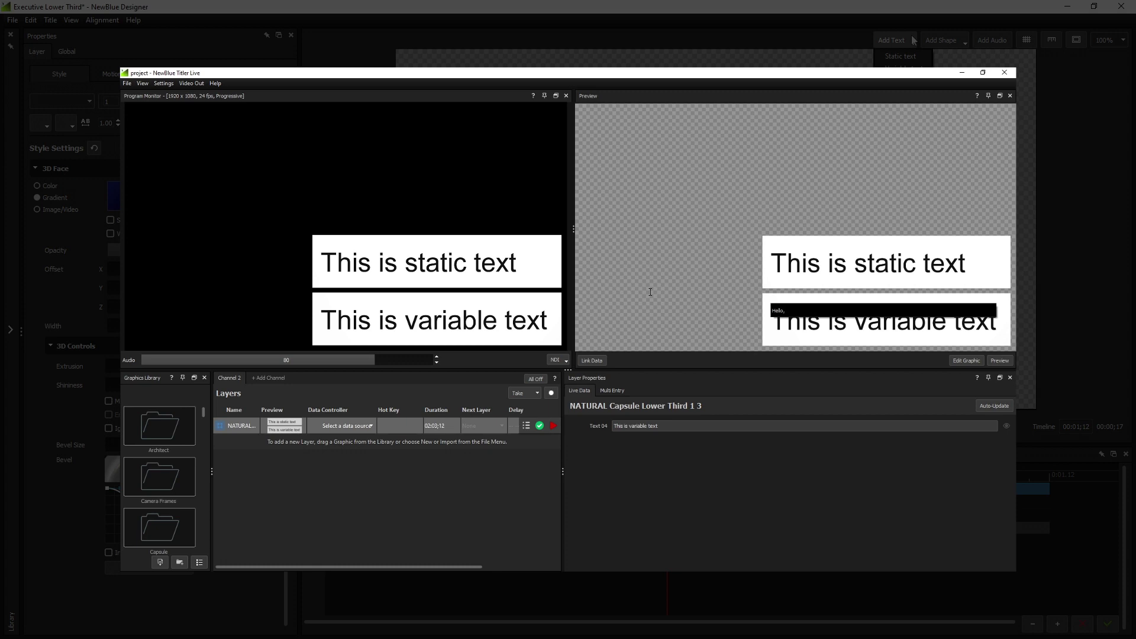
{"action": "type", "text": "Hello, World!"}
{"action": "key", "text": "Return"}
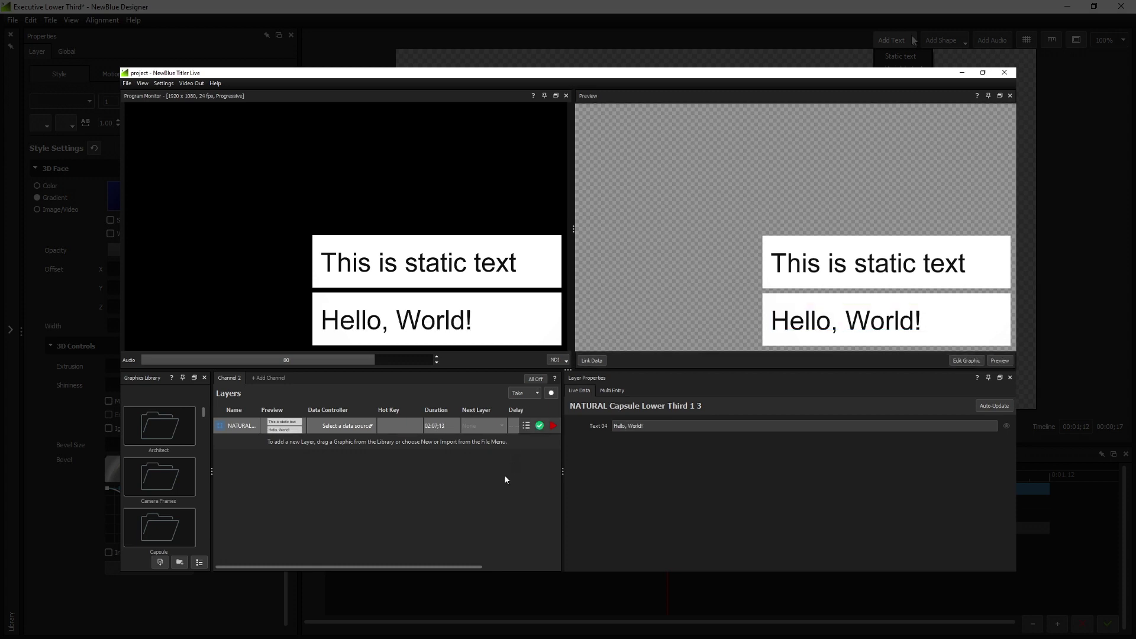
{"action": "left_click", "coordinate": [900, 56]}
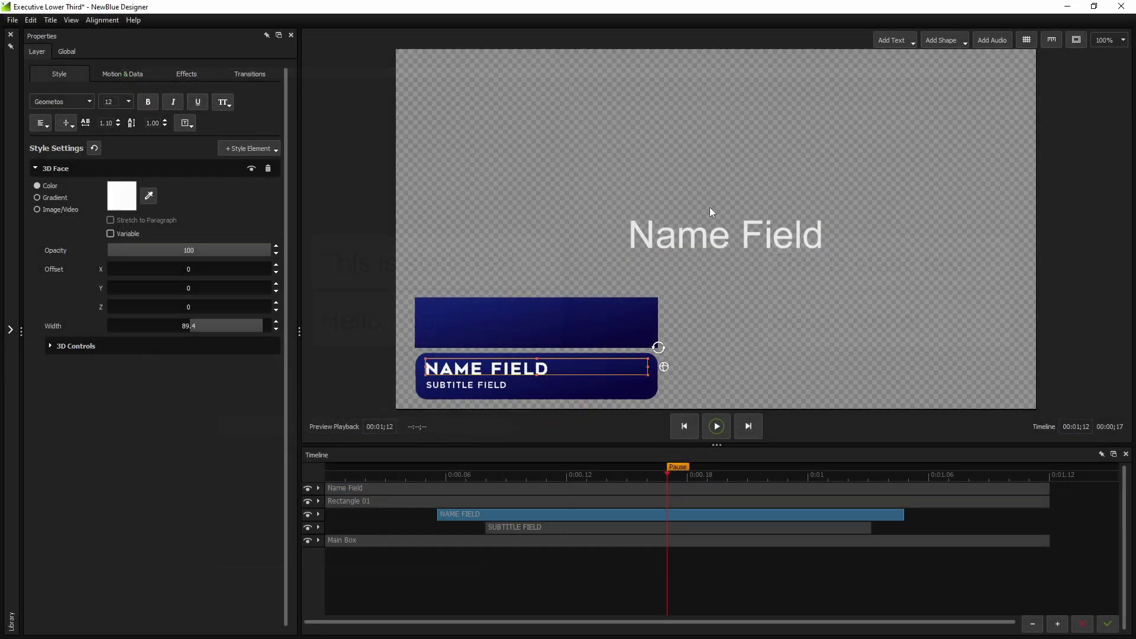
Set the Name Field text to Geometos size 12 and move it onto the upper blue box
{"action": "left_click", "coordinate": [709, 219]}
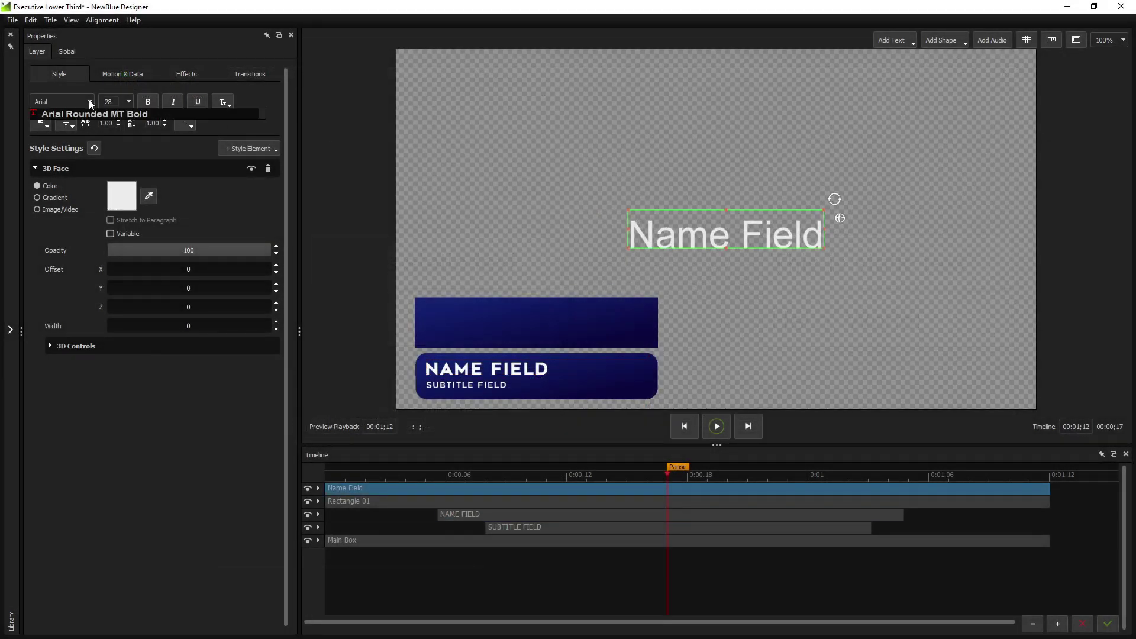
{"action": "left_click", "coordinate": [76, 101]}
{"action": "key", "text": "Return"}
{"action": "left_click", "coordinate": [129, 102]}
{"action": "left_click", "coordinate": [118, 119]}
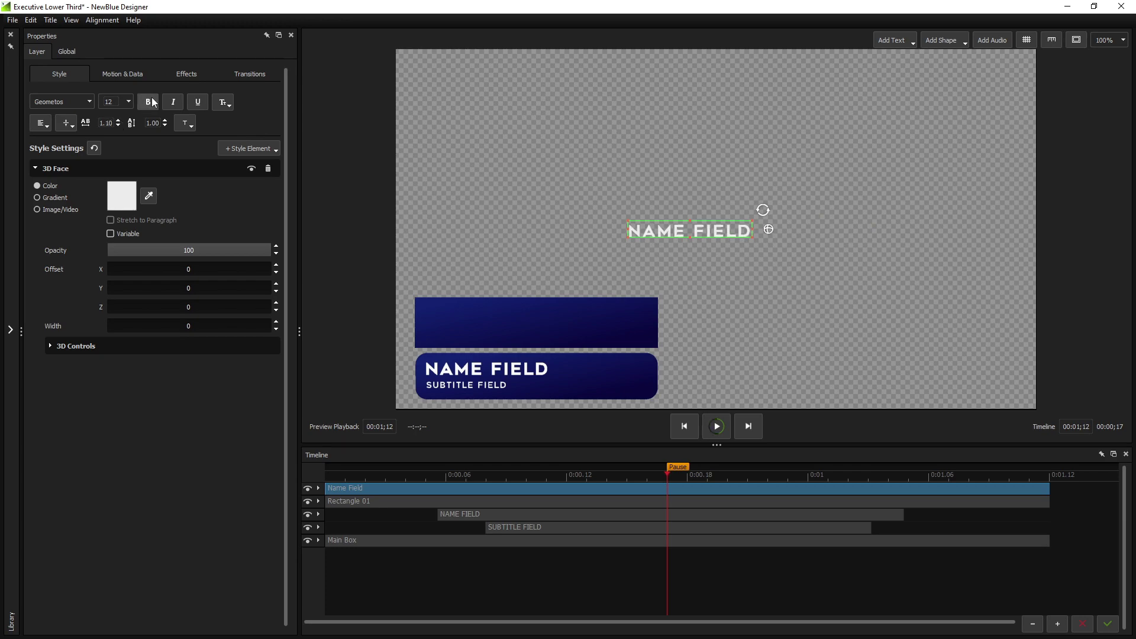
{"action": "left_click_drag", "start_coordinate": [503, 279], "coordinate": [367, 342]}
Duplicate the text twice into two smaller size 8 NAME FIELD lines stacked below it
{"action": "right_click", "coordinate": [462, 315]}
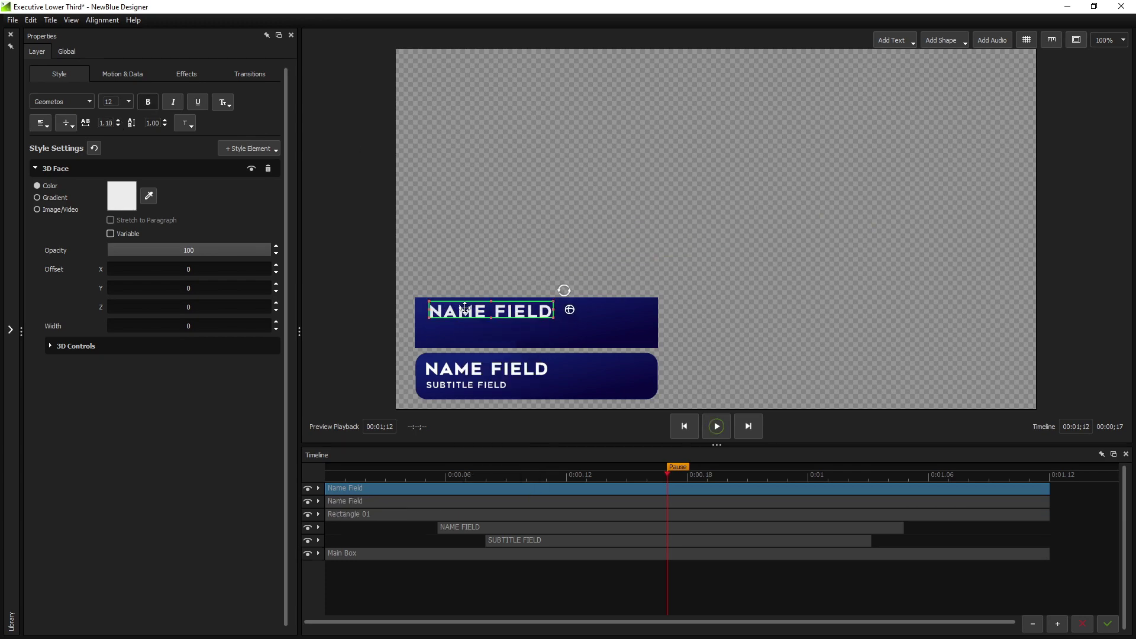
{"action": "left_click_drag", "start_coordinate": [465, 307], "coordinate": [465, 323]}
{"action": "left_click", "coordinate": [128, 102]}
{"action": "left_click", "coordinate": [116, 142]}
{"action": "left_click", "coordinate": [474, 244]}
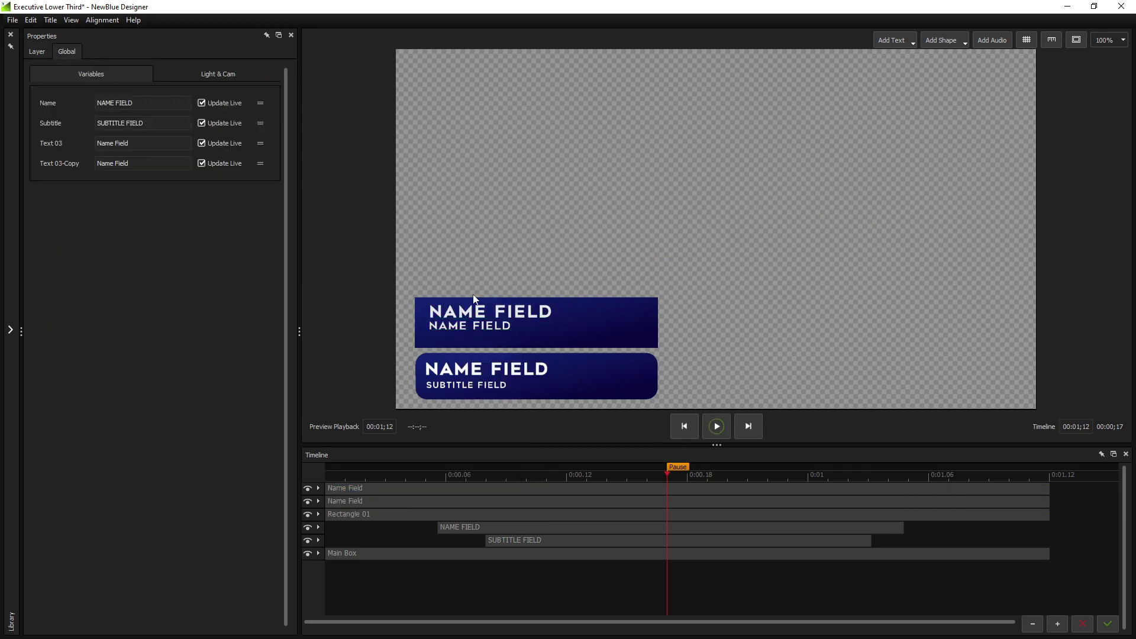
{"action": "right_click", "coordinate": [447, 323]}
{"action": "left_click", "coordinate": [485, 378]}
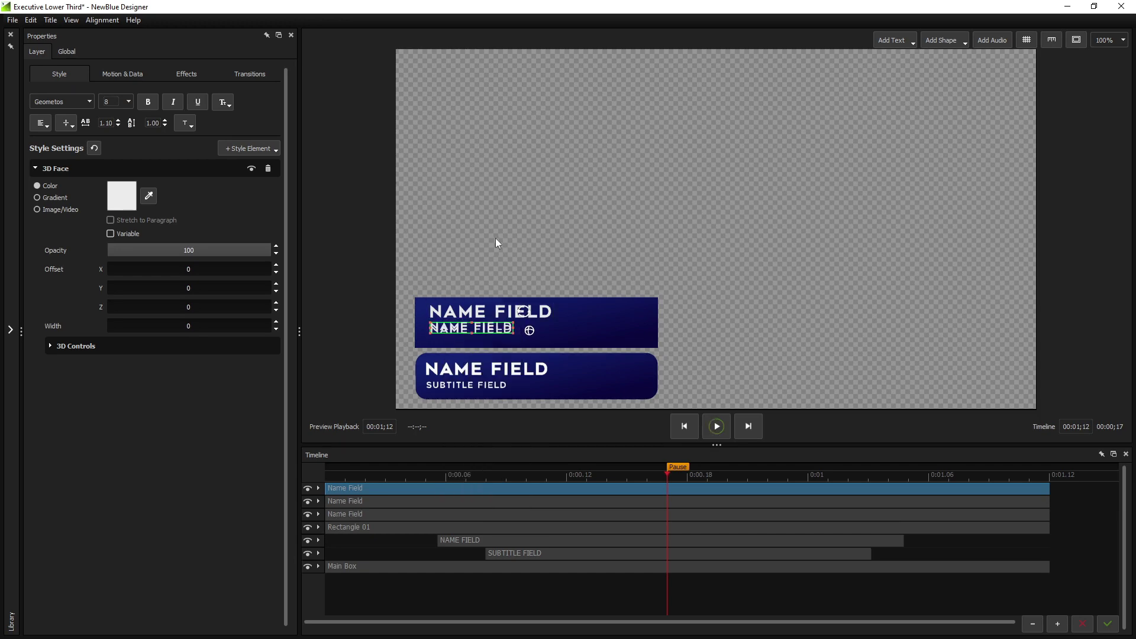
{"action": "key", "text": "shift+Down"}
{"action": "key", "text": "shift+Down"}
{"action": "left_click", "coordinate": [490, 222]}
Nudge the rectangle down, adjust letter case, and set the lower line's 3D Face width to 0
{"action": "left_click_drag", "start_coordinate": [637, 306], "coordinate": [637, 308]}
{"action": "left_click", "coordinate": [606, 222]}
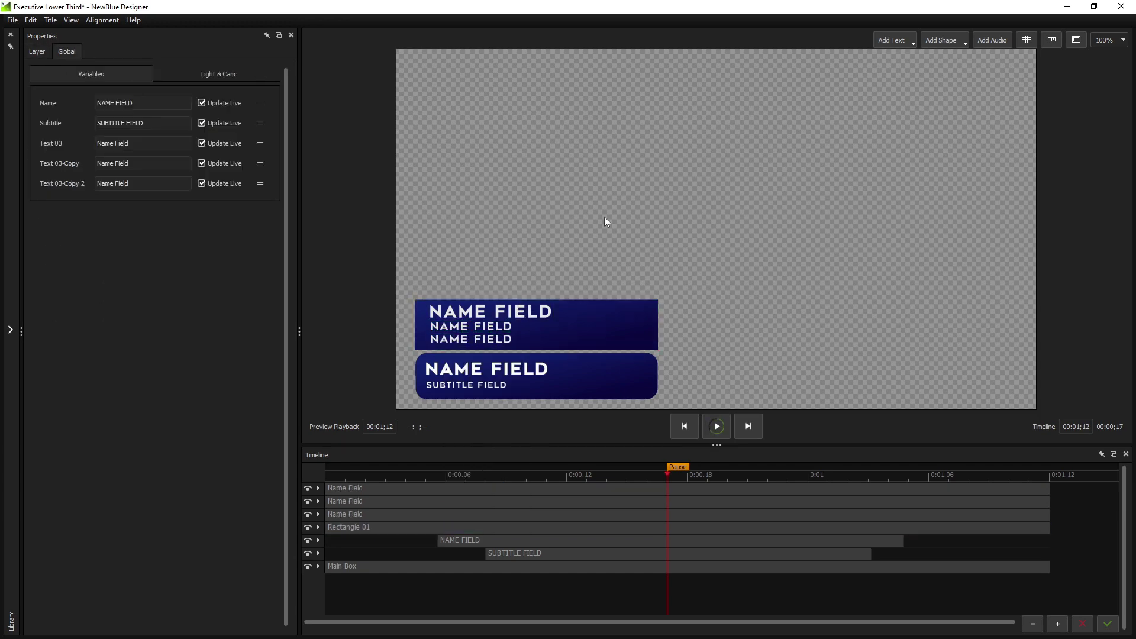
{"action": "left_click", "coordinate": [471, 326]}
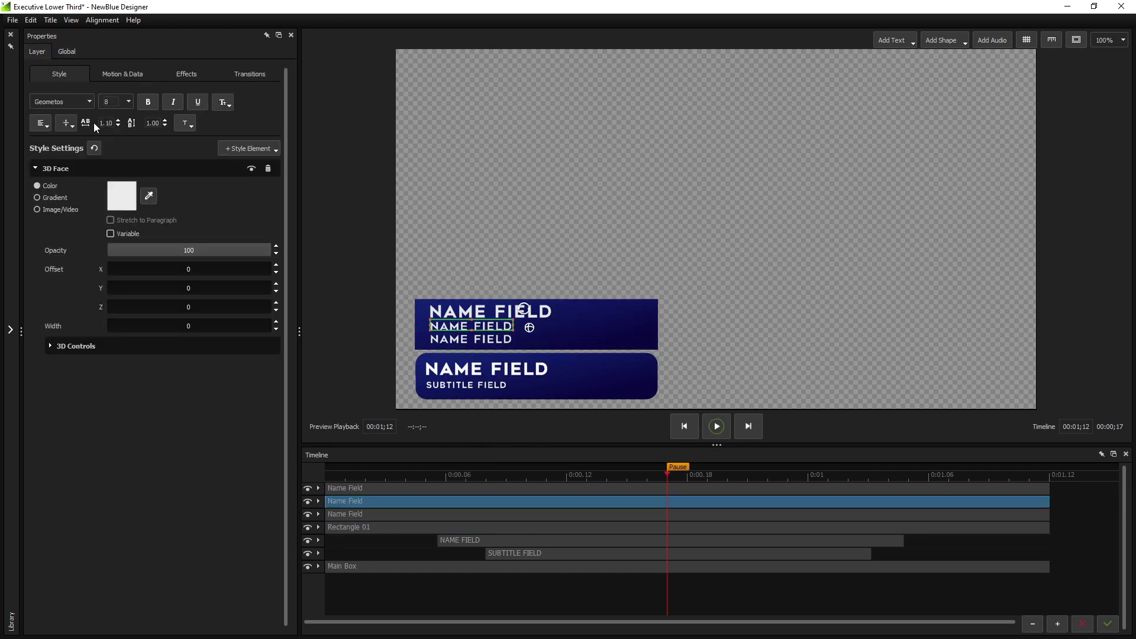
{"action": "left_click", "coordinate": [222, 104]}
{"action": "left_click", "coordinate": [233, 132]}
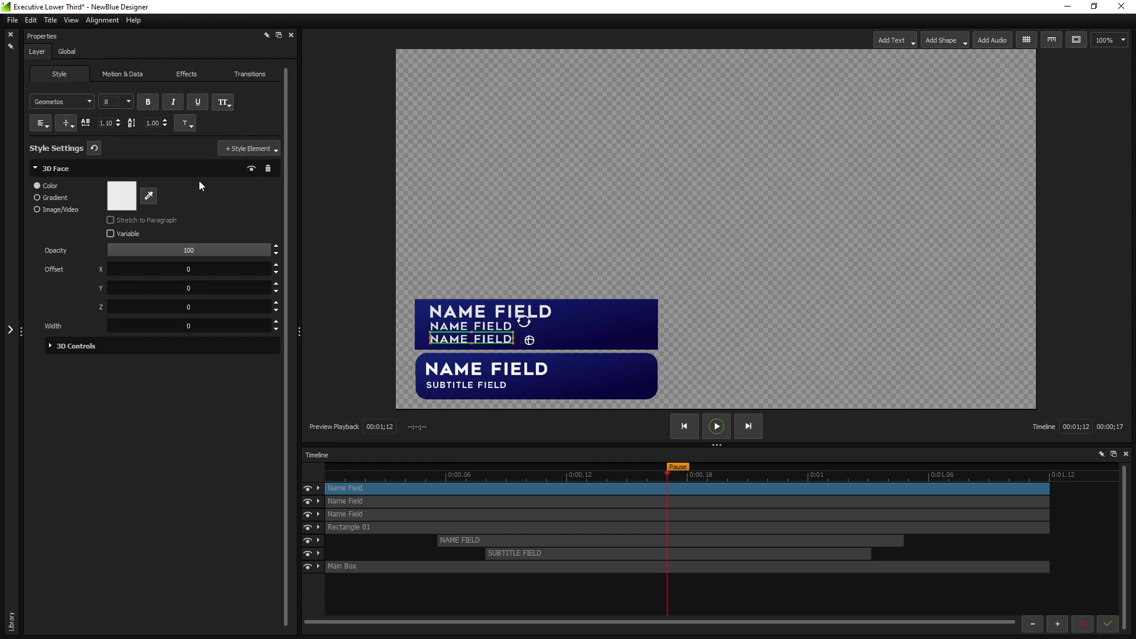
{"action": "left_click_drag", "start_coordinate": [249, 327], "coordinate": [191, 335]}
{"action": "type", "text": "0"}
{"action": "key", "text": "Tab"}
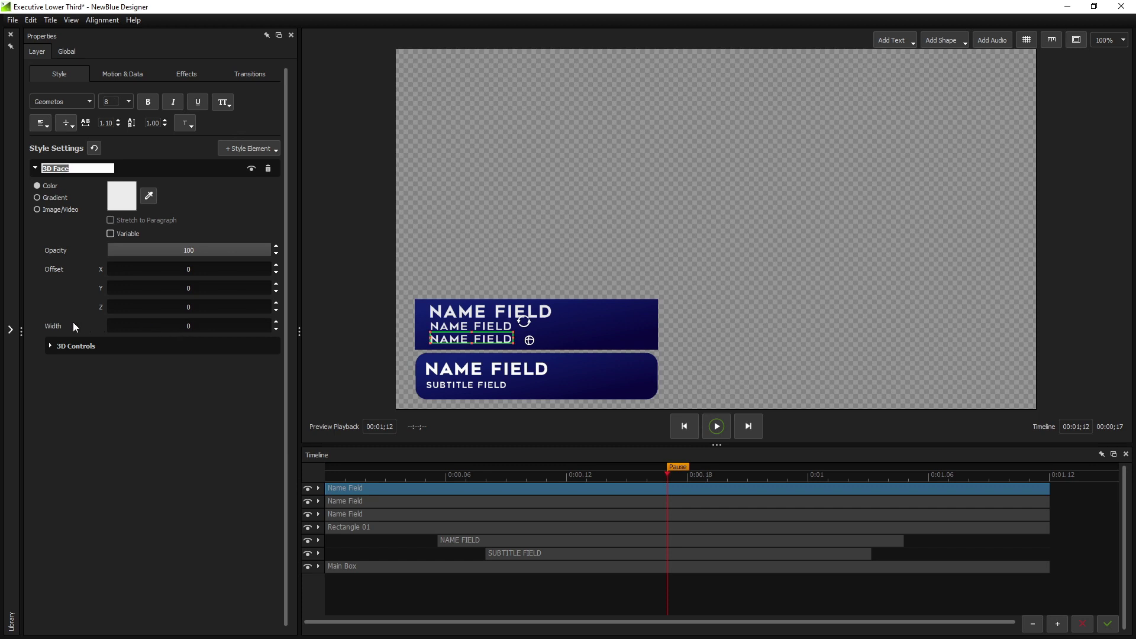
Apply the Spin Back Turning Letters and Swing Up transitions to the large NAME FIELD line
{"action": "left_click", "coordinate": [11, 327]}
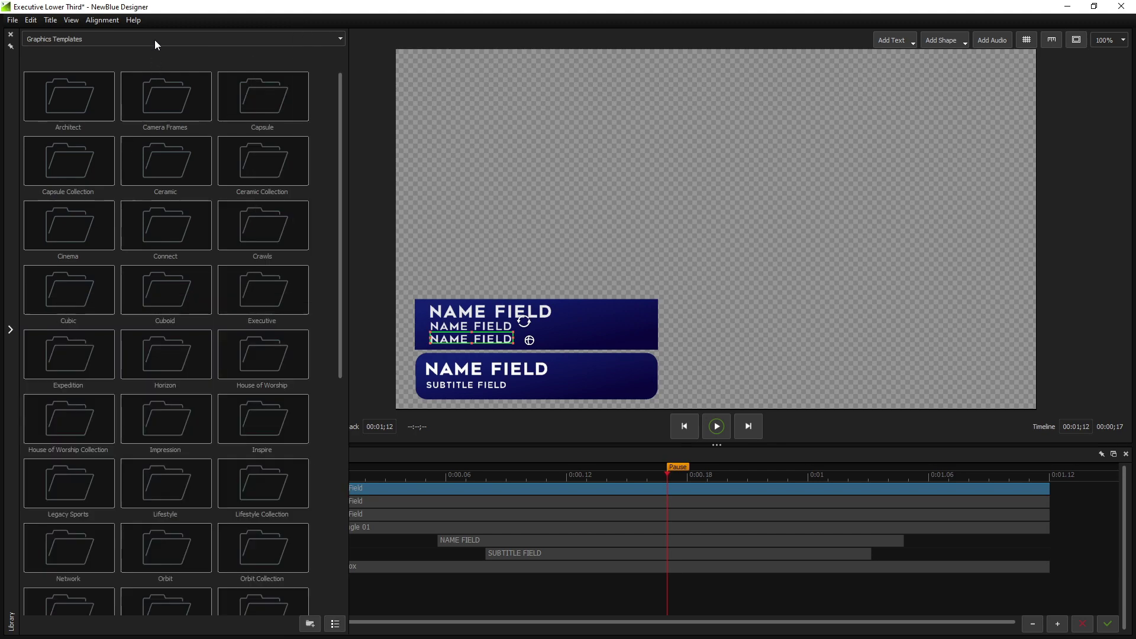
{"action": "left_click", "coordinate": [151, 41]}
{"action": "left_click", "coordinate": [56, 88]}
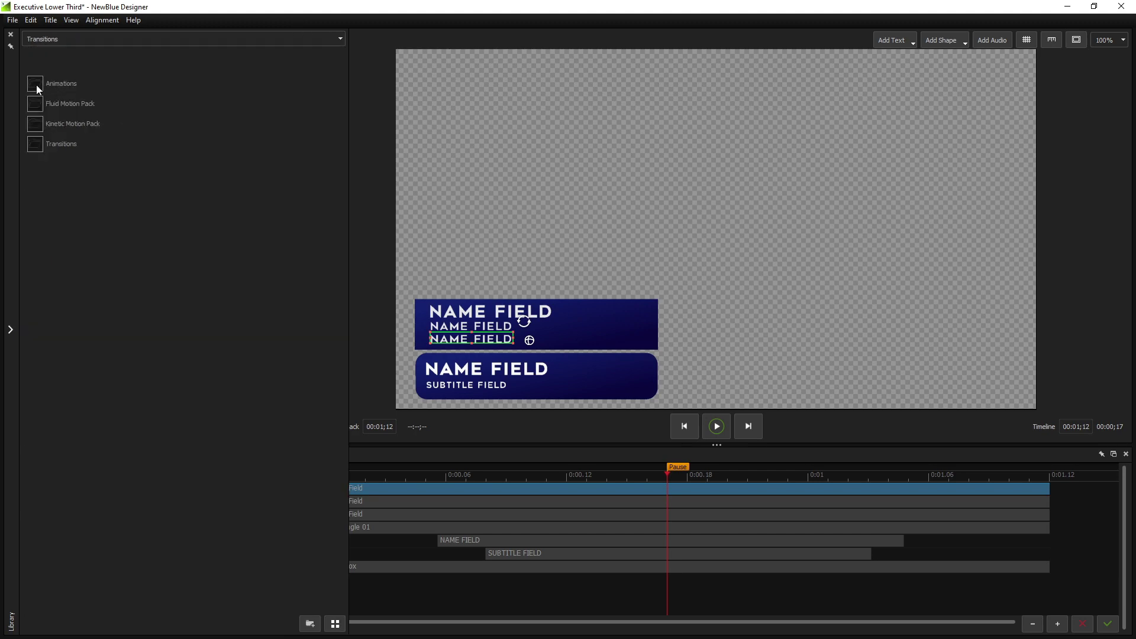
{"action": "double_click", "coordinate": [37, 84]}
{"action": "double_click", "coordinate": [38, 306]}
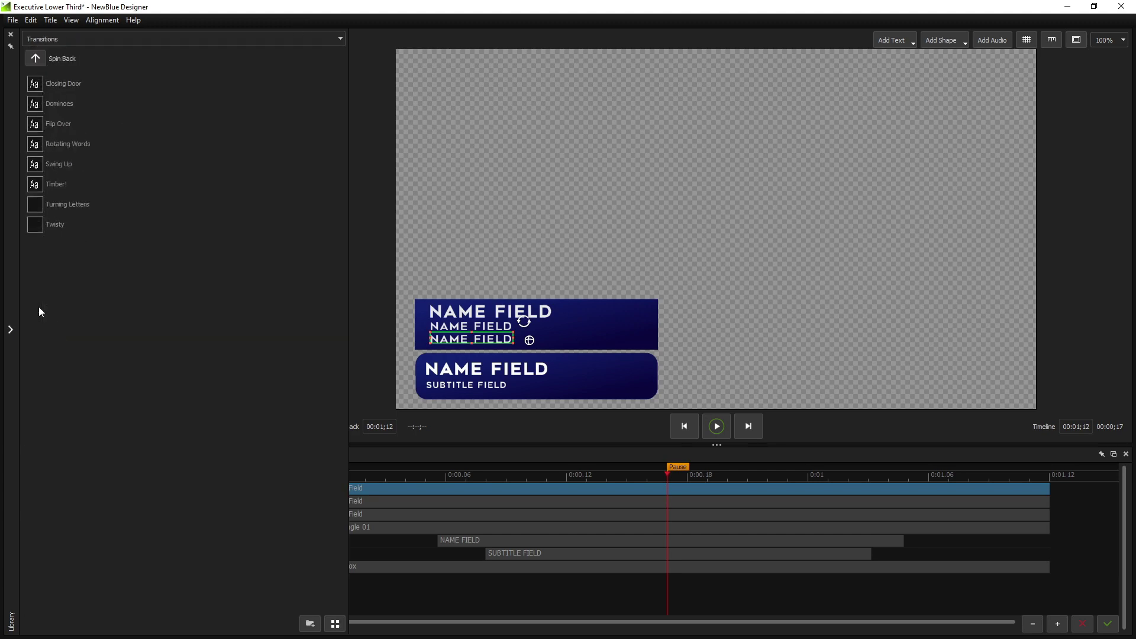
{"action": "left_click_drag", "start_coordinate": [40, 207], "coordinate": [389, 514]}
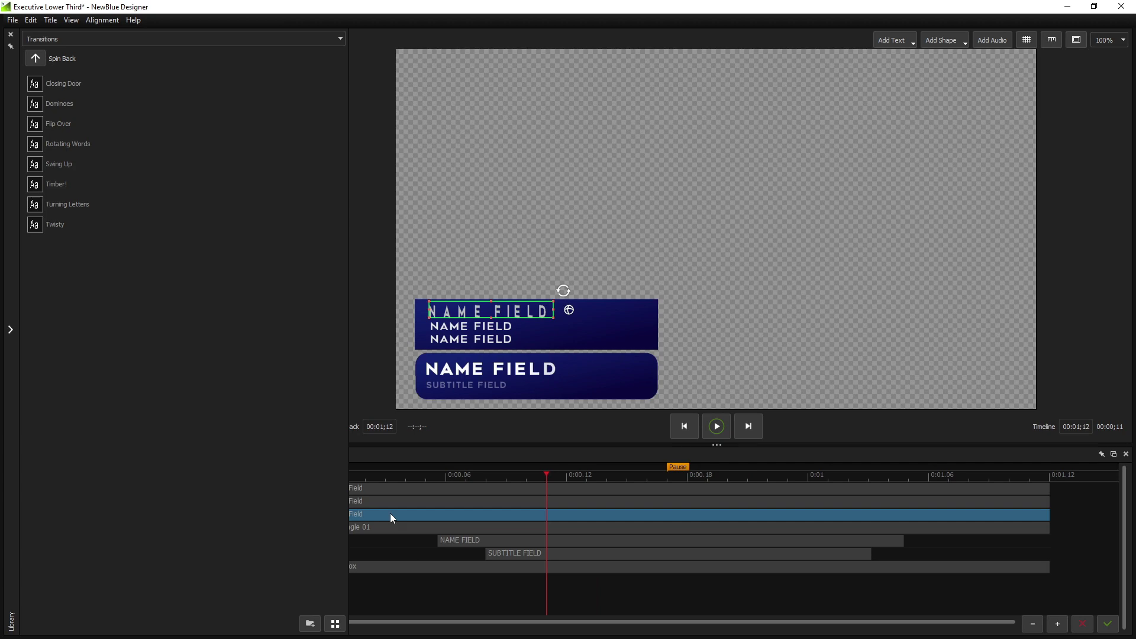
{"action": "left_click_drag", "start_coordinate": [35, 165], "coordinate": [1021, 513]}
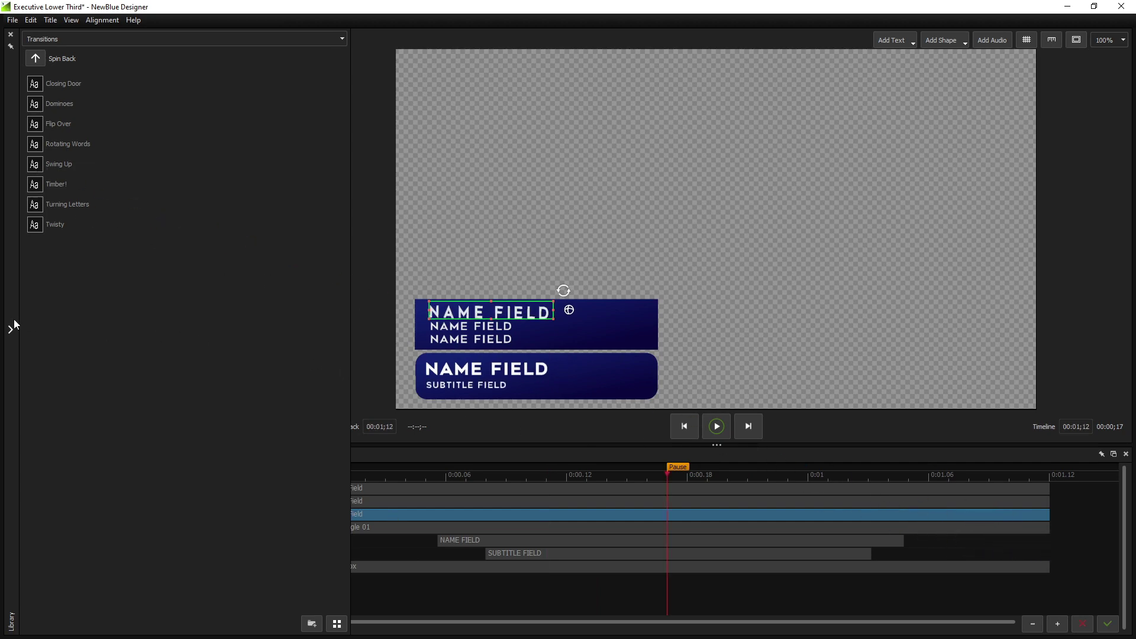
Trim the two transitions so Turning Letters ends before Swing Up starts
{"action": "left_click", "coordinate": [319, 513]}
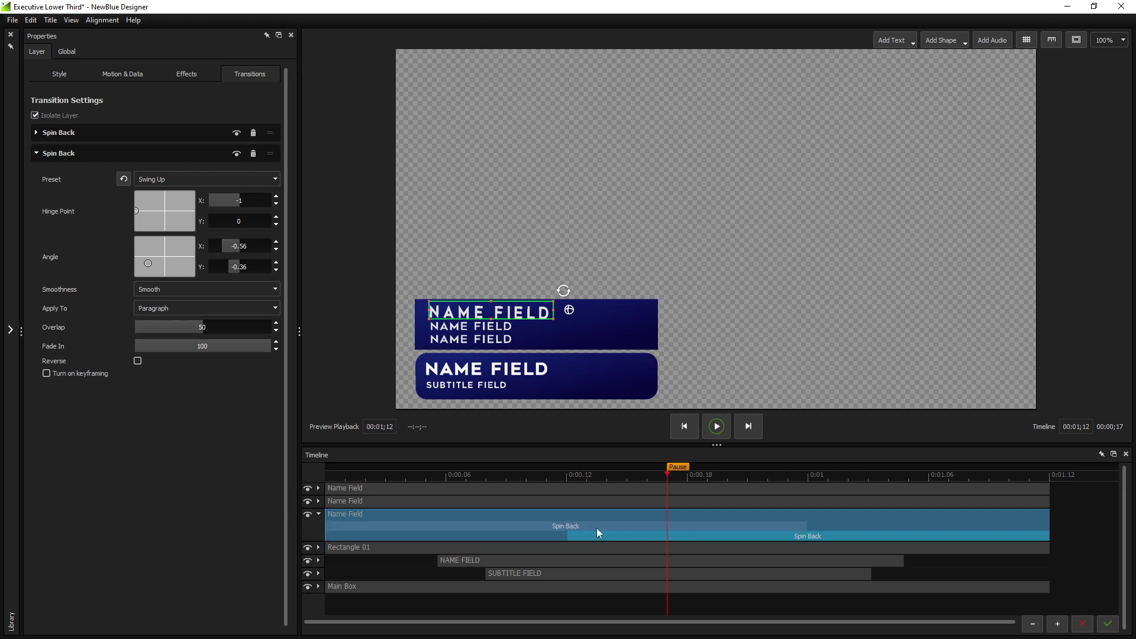
{"action": "left_click_drag", "start_coordinate": [806, 525], "coordinate": [649, 525]}
{"action": "left_click_drag", "start_coordinate": [567, 536], "coordinate": [687, 539]}
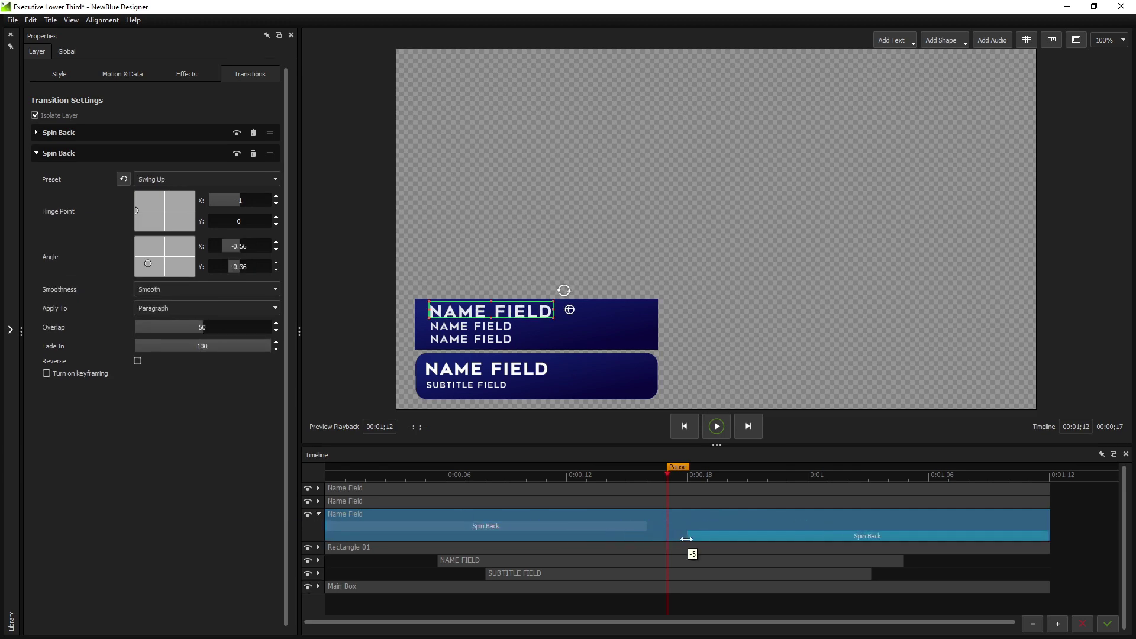
{"action": "left_click", "coordinate": [601, 320]}
{"action": "left_click", "coordinate": [122, 74]}
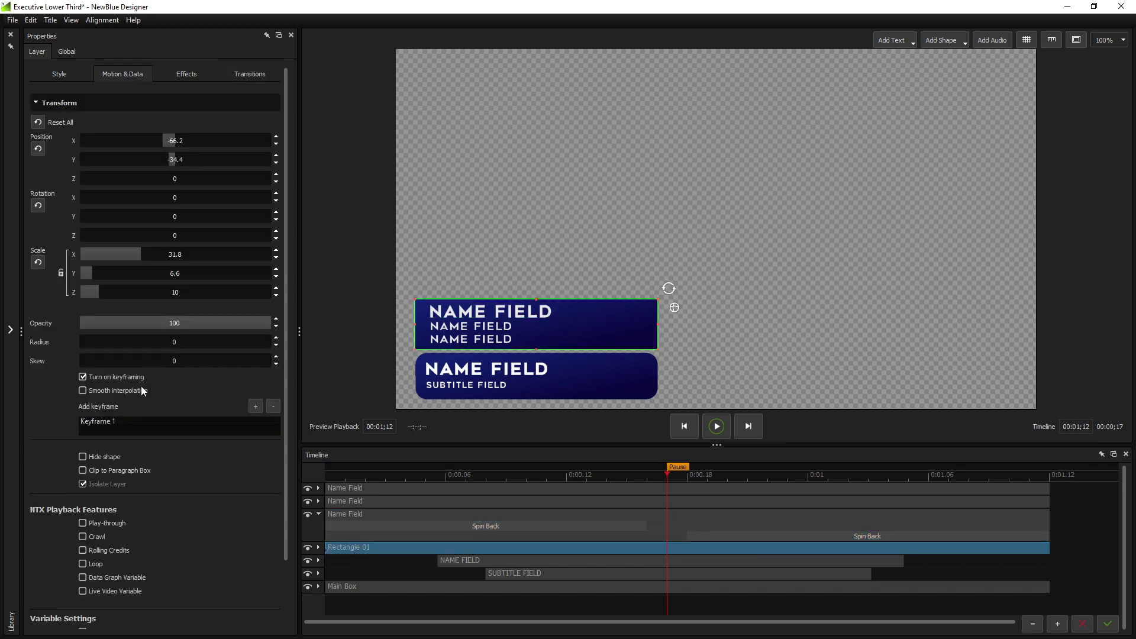
Try a keyframed opacity fade on the rectangle, then remove it and restore full opacity
{"action": "left_click", "coordinate": [255, 406]}
{"action": "left_click", "coordinate": [232, 421]}
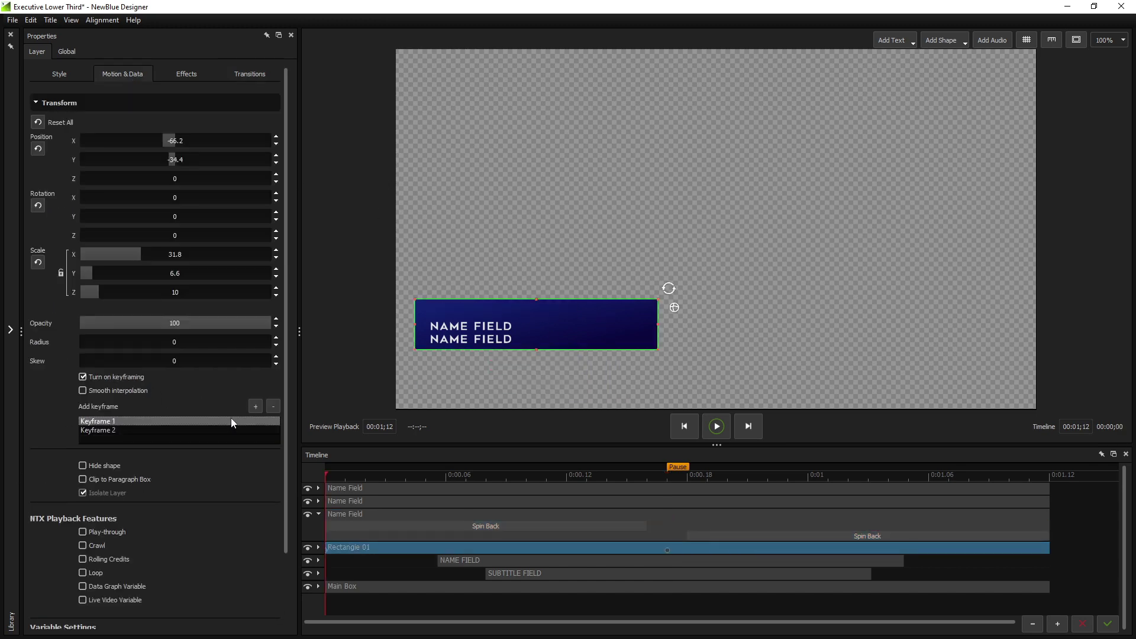
{"action": "left_click_drag", "start_coordinate": [248, 320], "coordinate": [57, 320]}
{"action": "left_click_drag", "start_coordinate": [131, 323], "coordinate": [80, 323]}
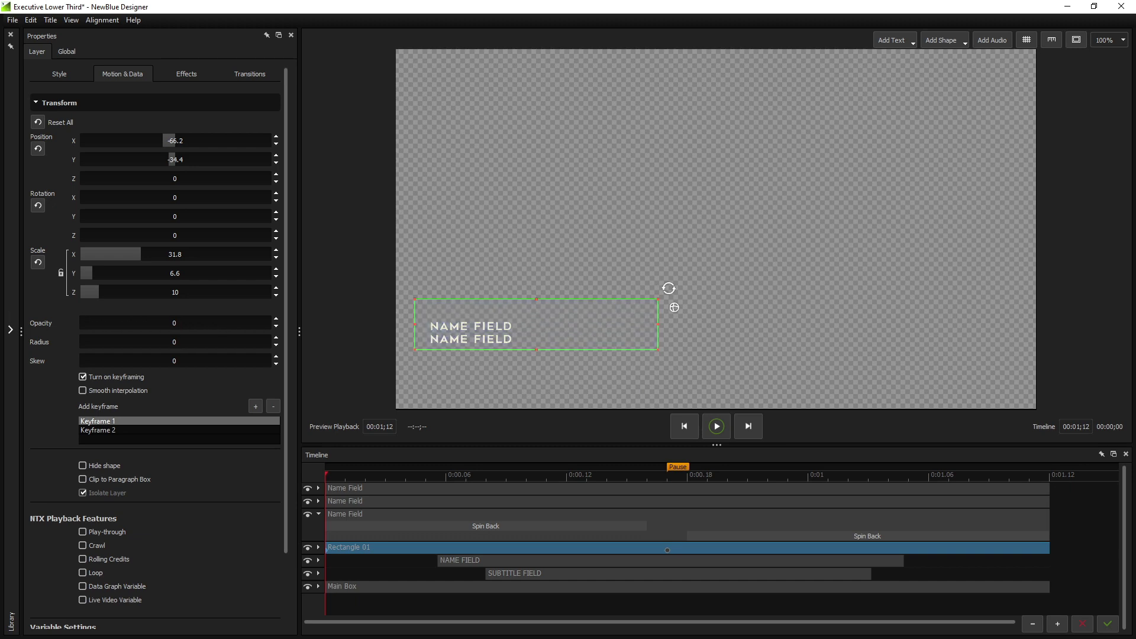
{"action": "left_click_drag", "start_coordinate": [326, 474], "coordinate": [658, 478]}
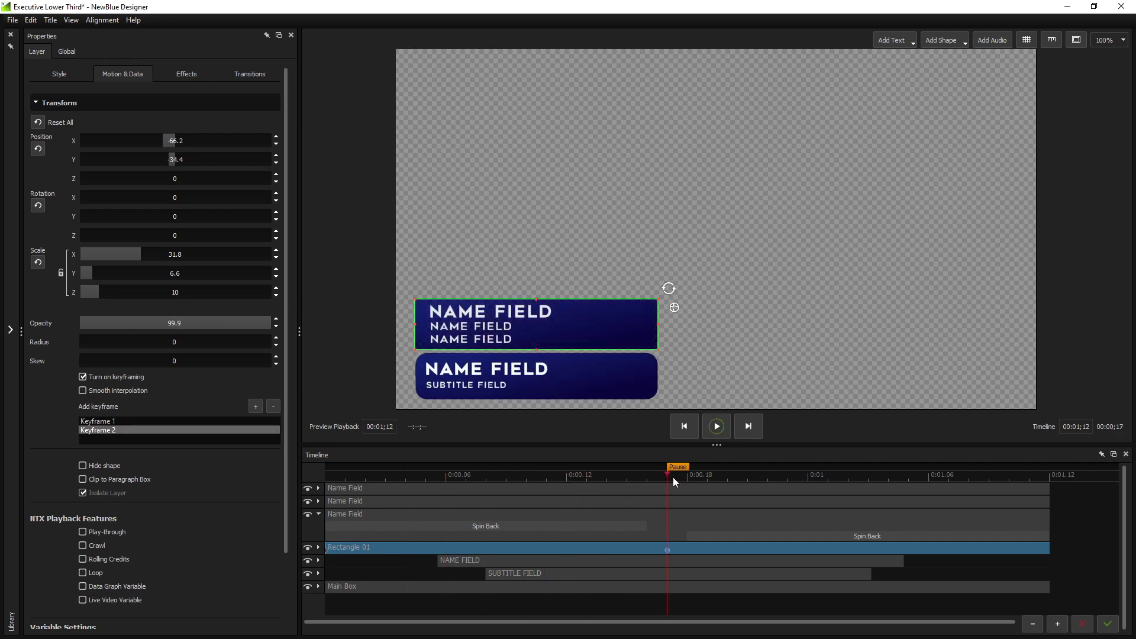
{"action": "left_click", "coordinate": [277, 405]}
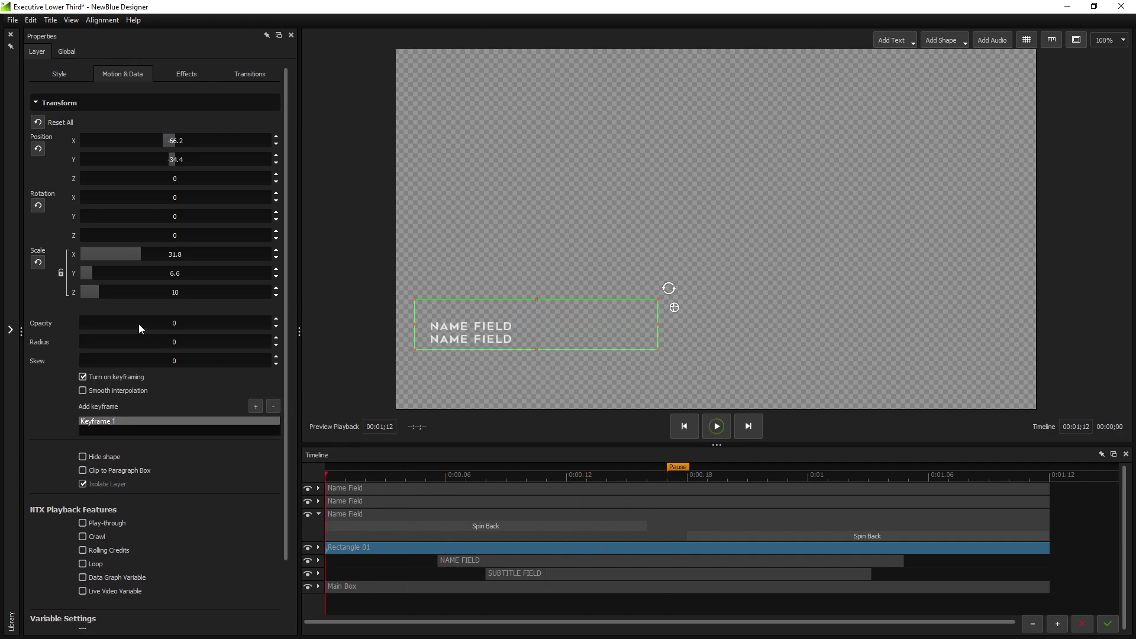
{"action": "left_click_drag", "start_coordinate": [138, 324], "coordinate": [632, 323]}
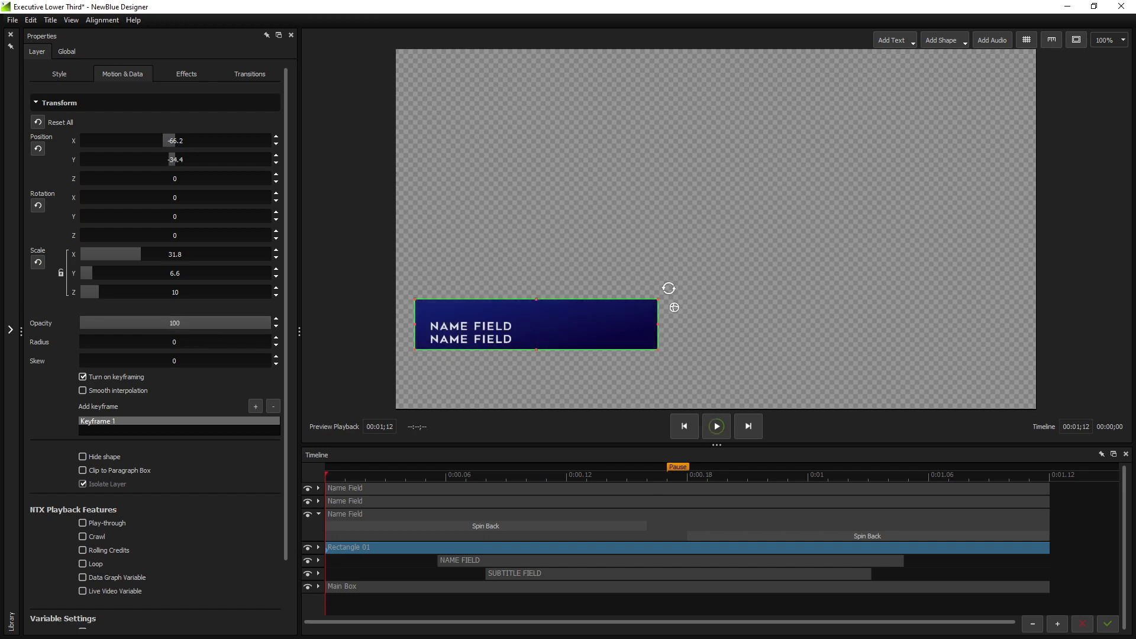
At frame 17, reset skew to 0 and round the rectangle's corners to radius 46
{"action": "left_click_drag", "start_coordinate": [335, 471], "coordinate": [664, 476]}
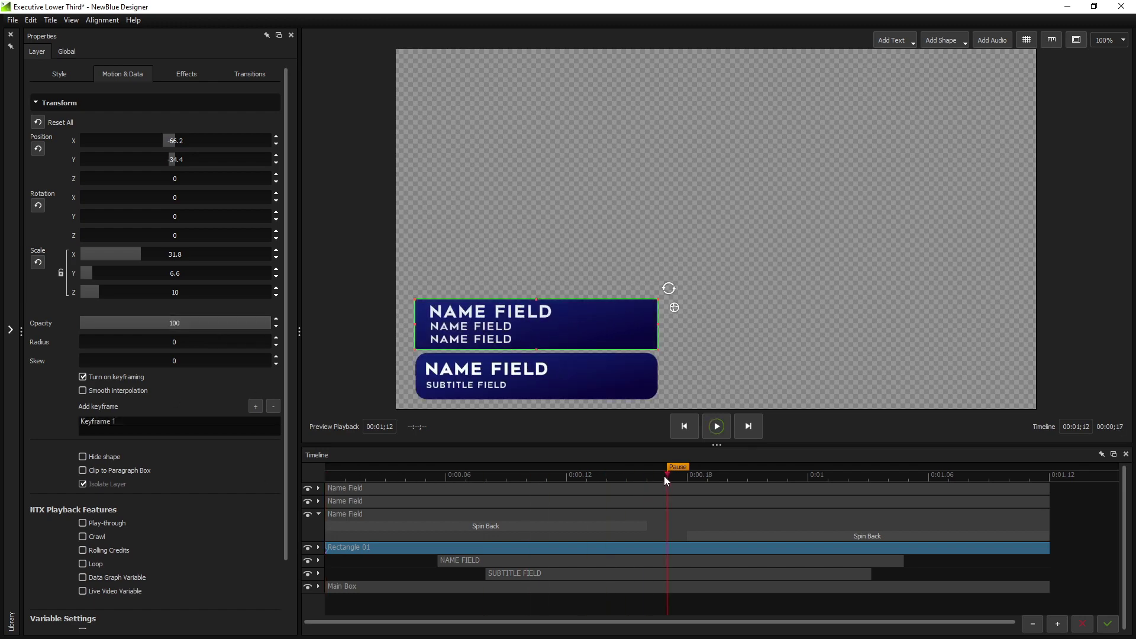
{"action": "mouse_move", "coordinate": [158, 356]}
{"action": "left_mouse_down"}
{"action": "mouse_move", "coordinate": [296, 355]}
{"action": "mouse_move", "coordinate": [183, 362]}
{"action": "mouse_move", "coordinate": [186, 339]}
{"action": "mouse_move", "coordinate": [660, 323]}
{"action": "left_mouse_up"}
{"action": "double_click", "coordinate": [183, 361]}
{"action": "type", "text": "00"}
{"action": "left_click_drag", "start_coordinate": [558, 326], "coordinate": [354, 350]}
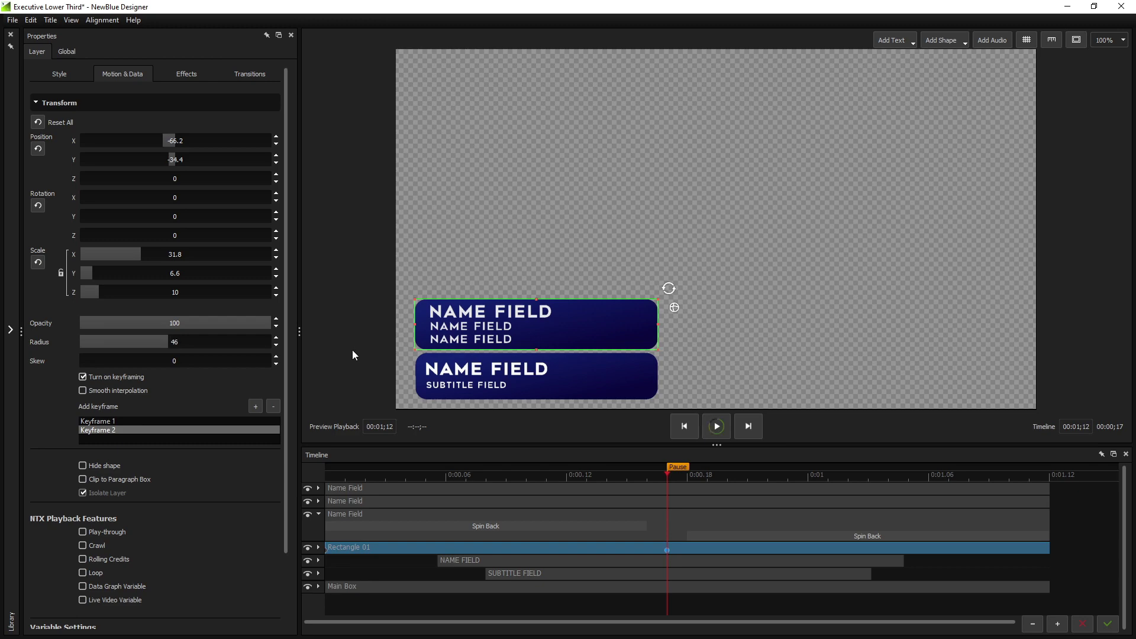
{"action": "left_click", "coordinate": [394, 290]}
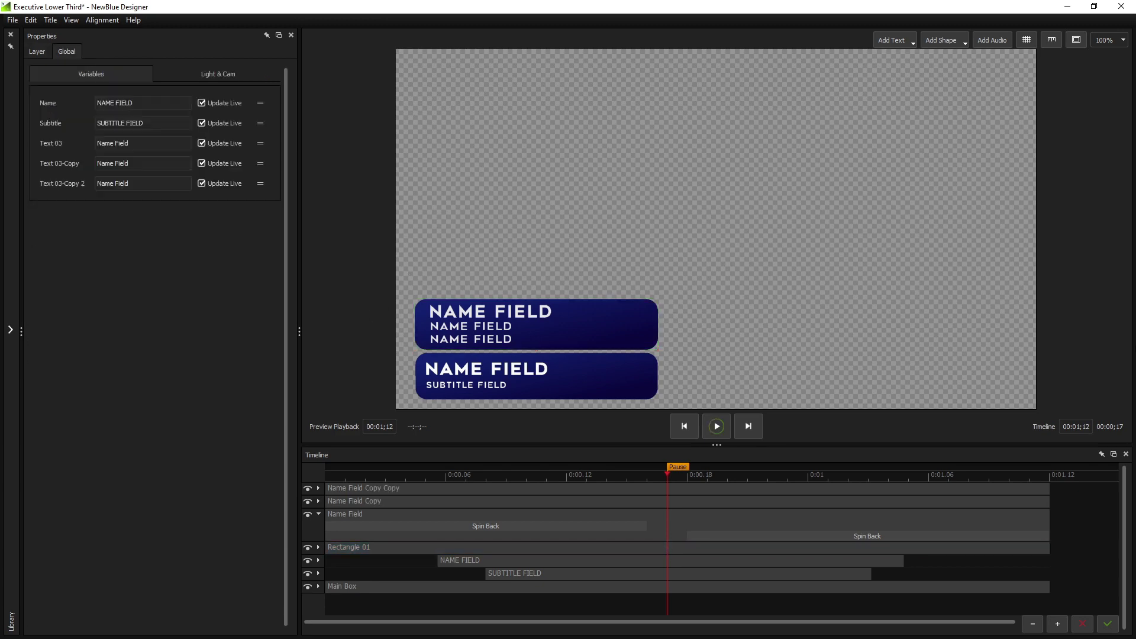
Delete the lower box with its two text lines and narrow the background rectangle
{"action": "left_click_drag", "start_coordinate": [672, 361], "coordinate": [385, 396]}
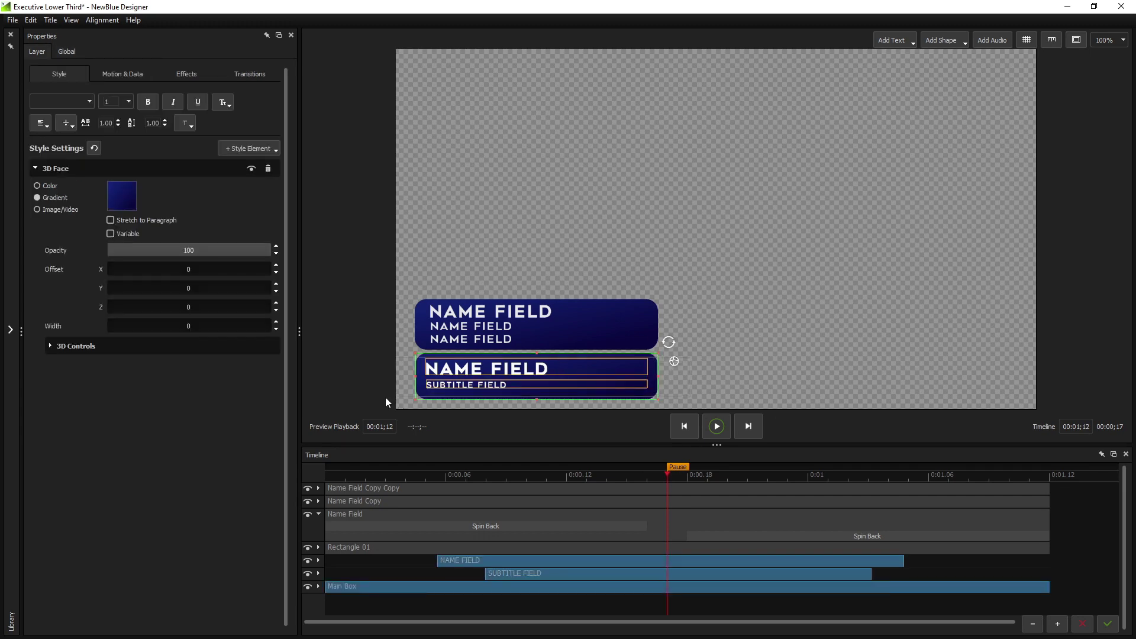
{"action": "key", "text": "Delete"}
{"action": "left_click", "coordinate": [594, 343]}
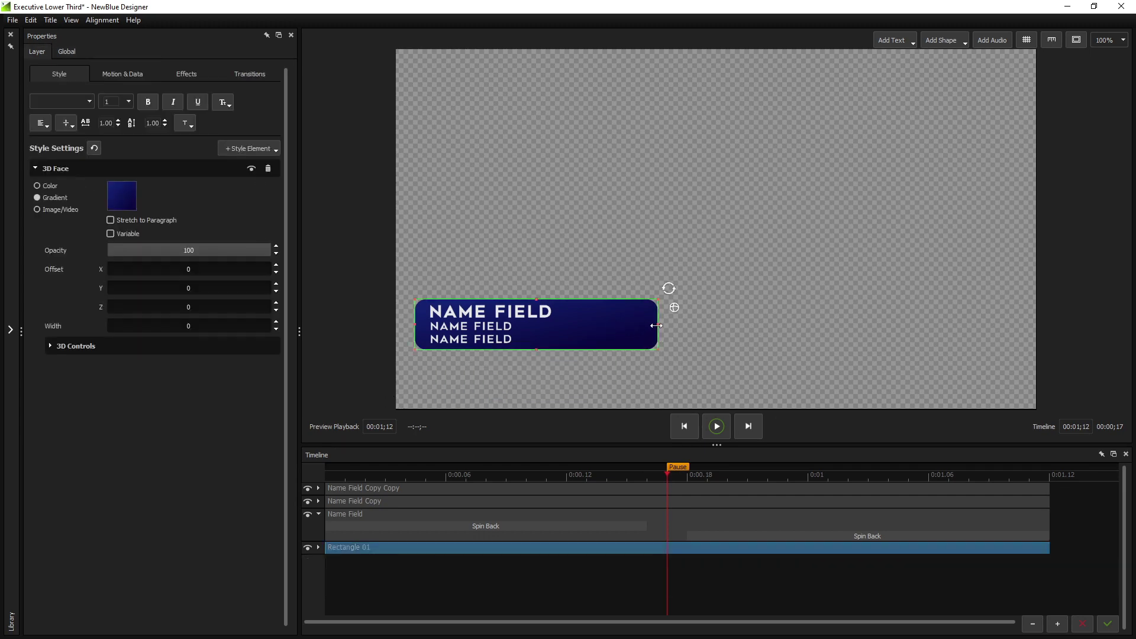
{"action": "left_click_drag", "start_coordinate": [655, 326], "coordinate": [559, 323]}
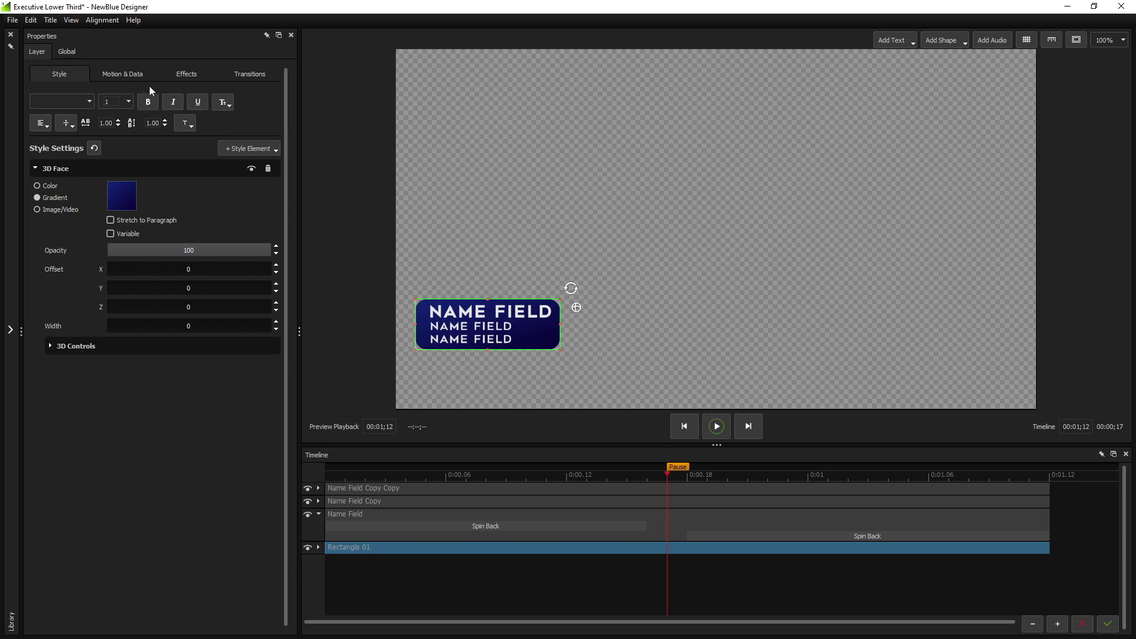
Set the rectangle's Object Following Type to Resize, following the Name Field text
{"action": "left_click", "coordinate": [129, 76]}
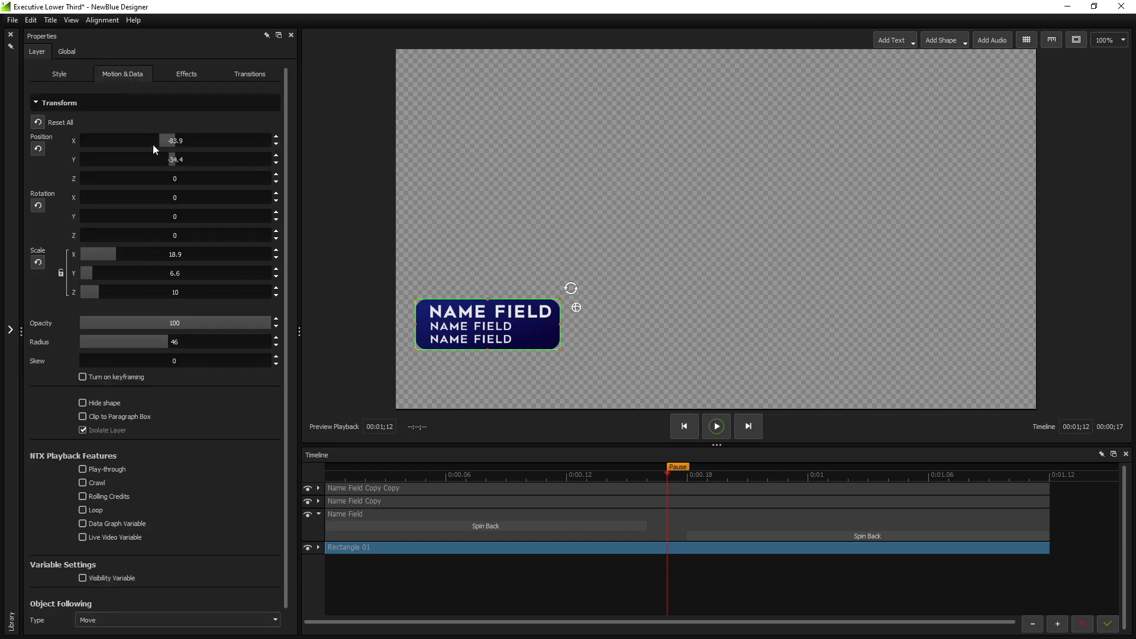
{"action": "left_click_drag", "start_coordinate": [286, 353], "coordinate": [286, 377]}
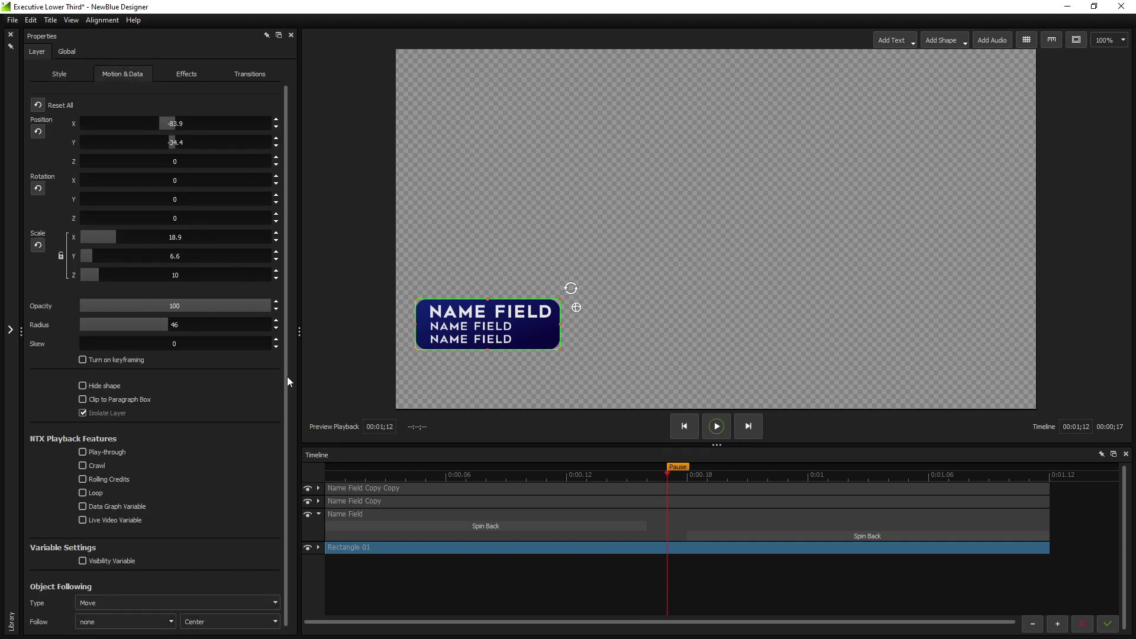
{"action": "left_click", "coordinate": [179, 602]}
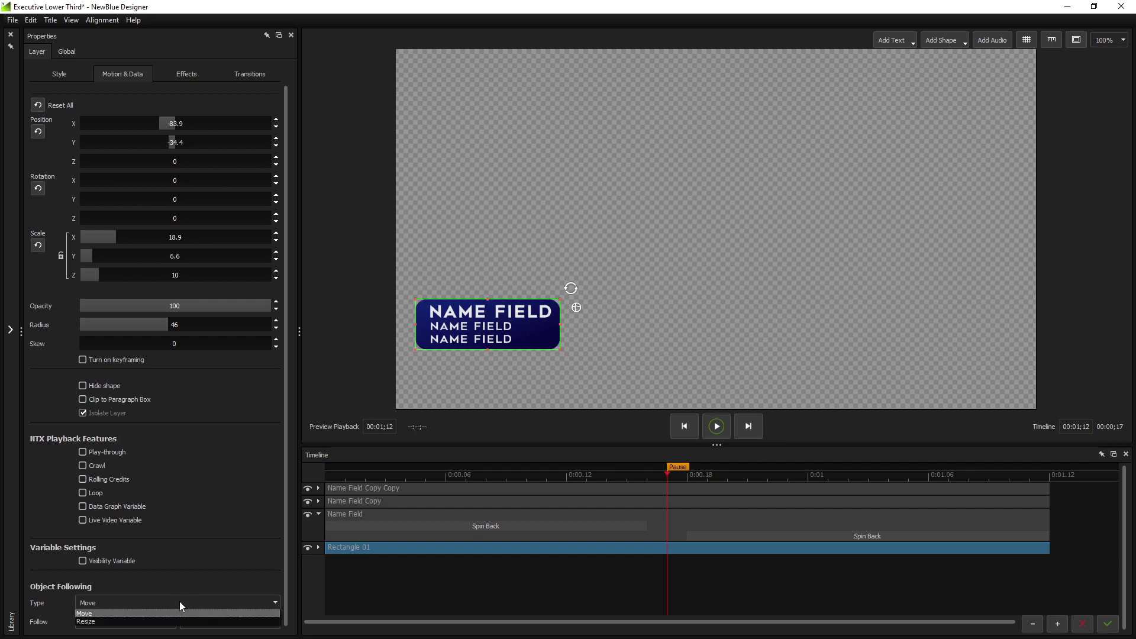
{"action": "left_click", "coordinate": [153, 621]}
{"action": "left_click", "coordinate": [172, 622]}
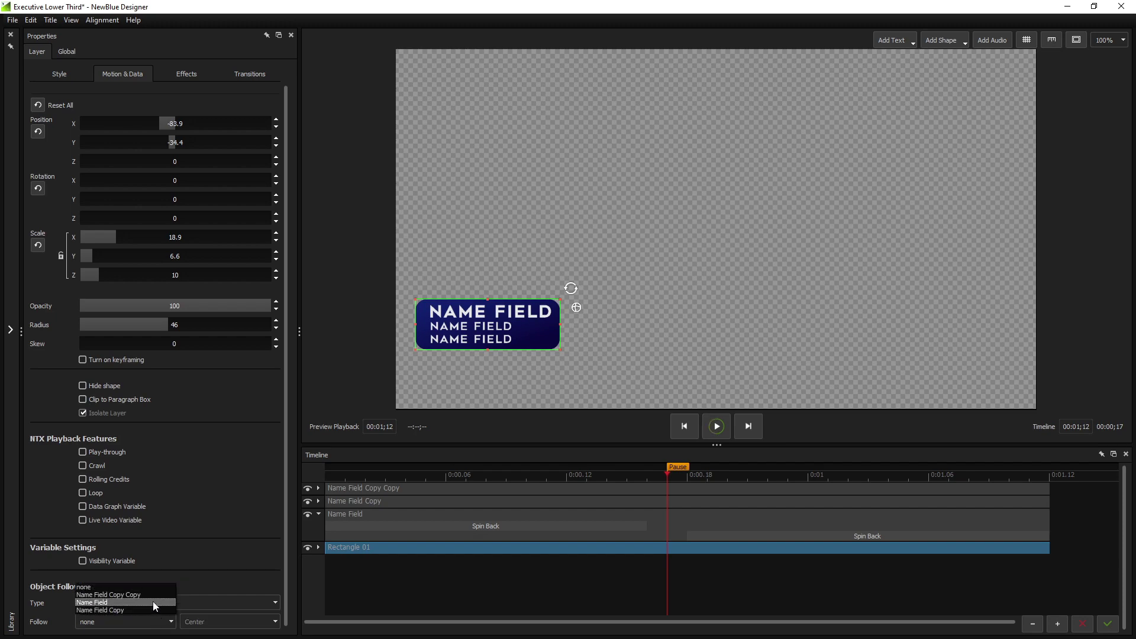
{"action": "left_click", "coordinate": [152, 601]}
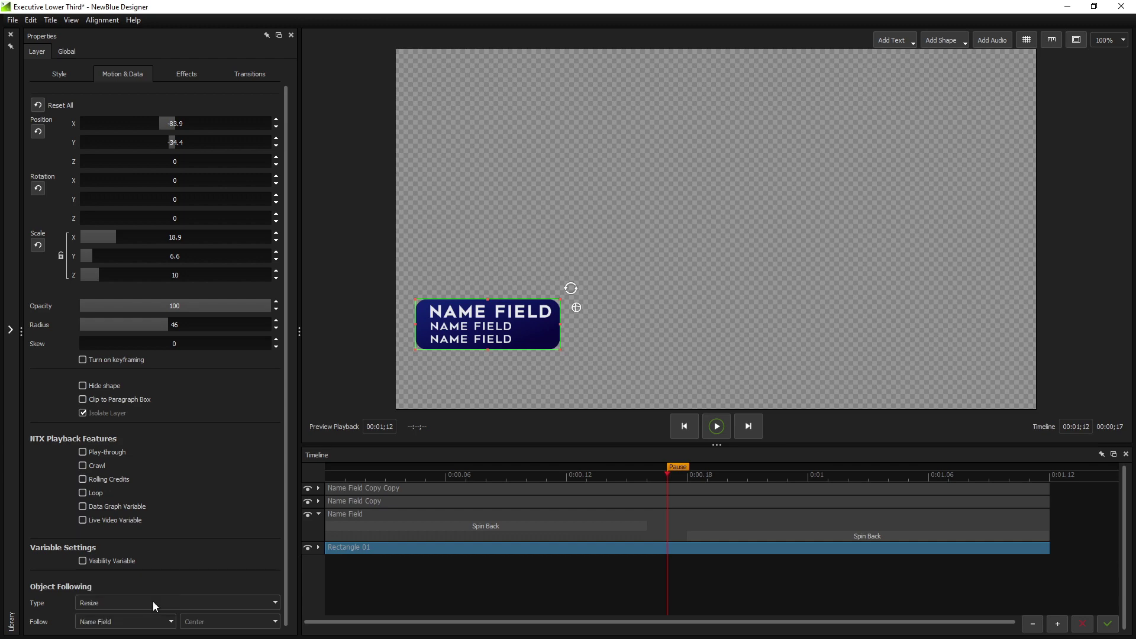
Retype the top line as 'Much longer name field' and move the whole lower third down
{"action": "left_click", "coordinate": [529, 312]}
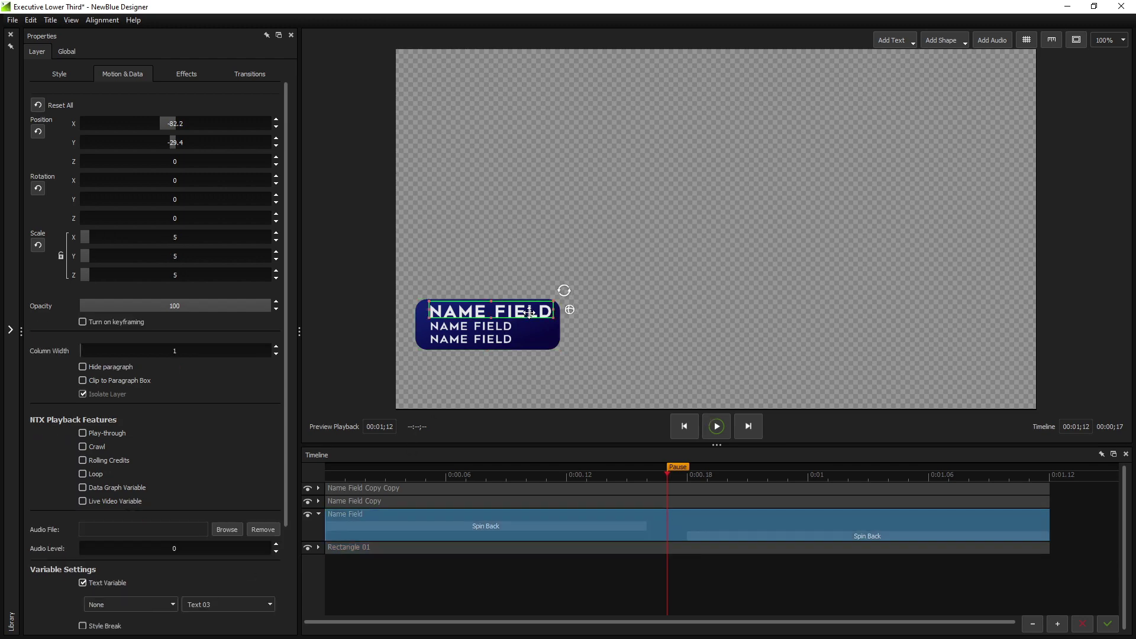
{"action": "type", "text": "Much longe"}
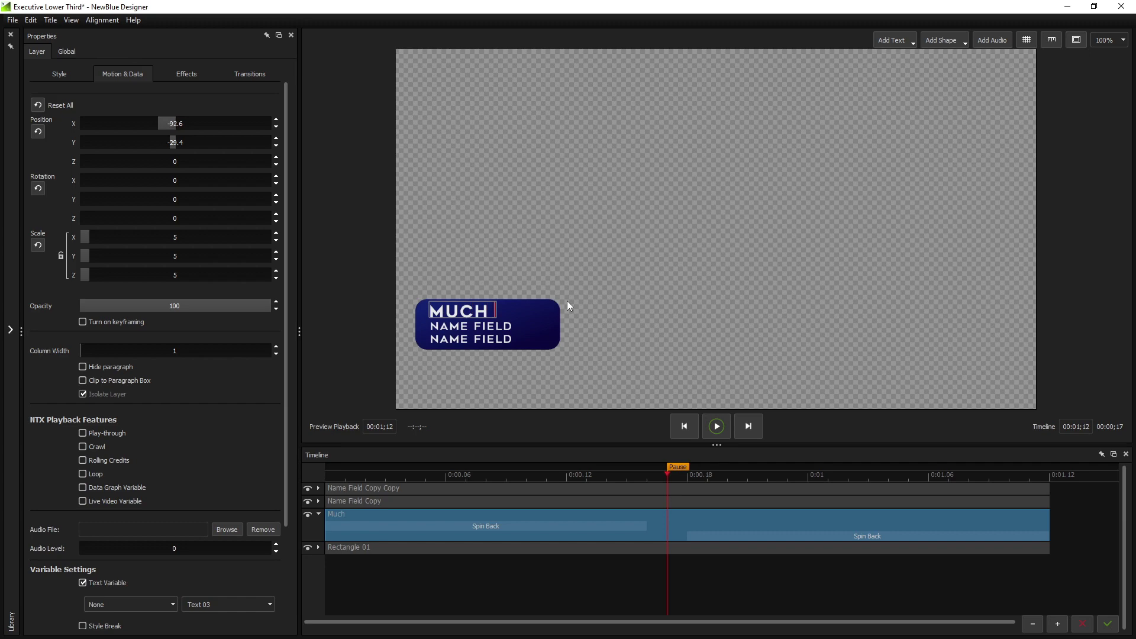
{"action": "type", "text": "r name field"}
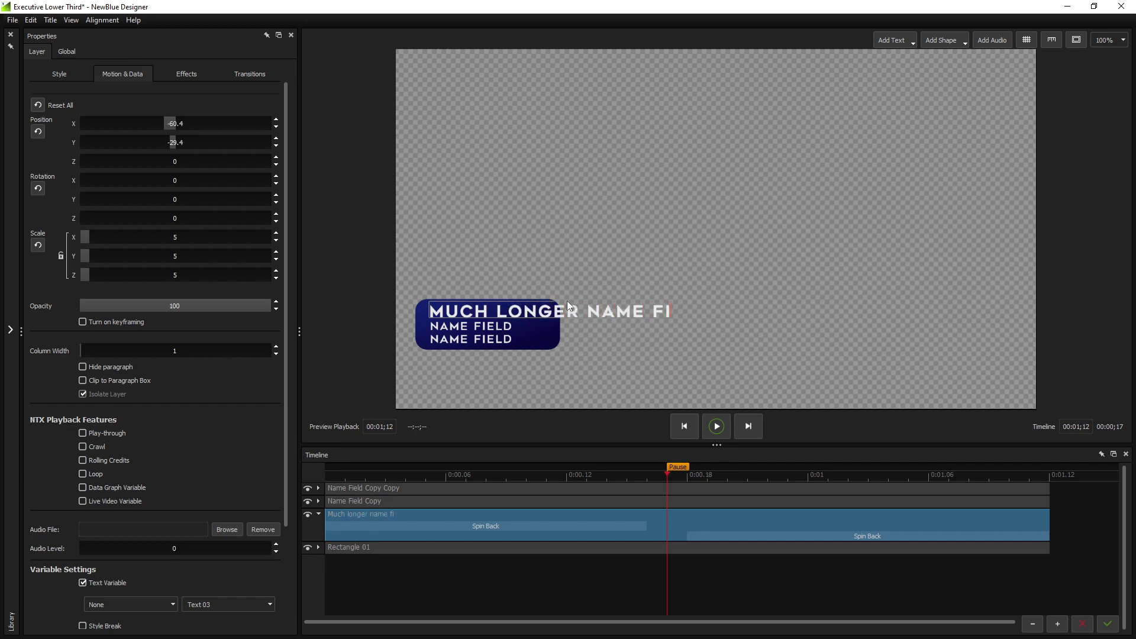
{"action": "left_click", "coordinate": [599, 215]}
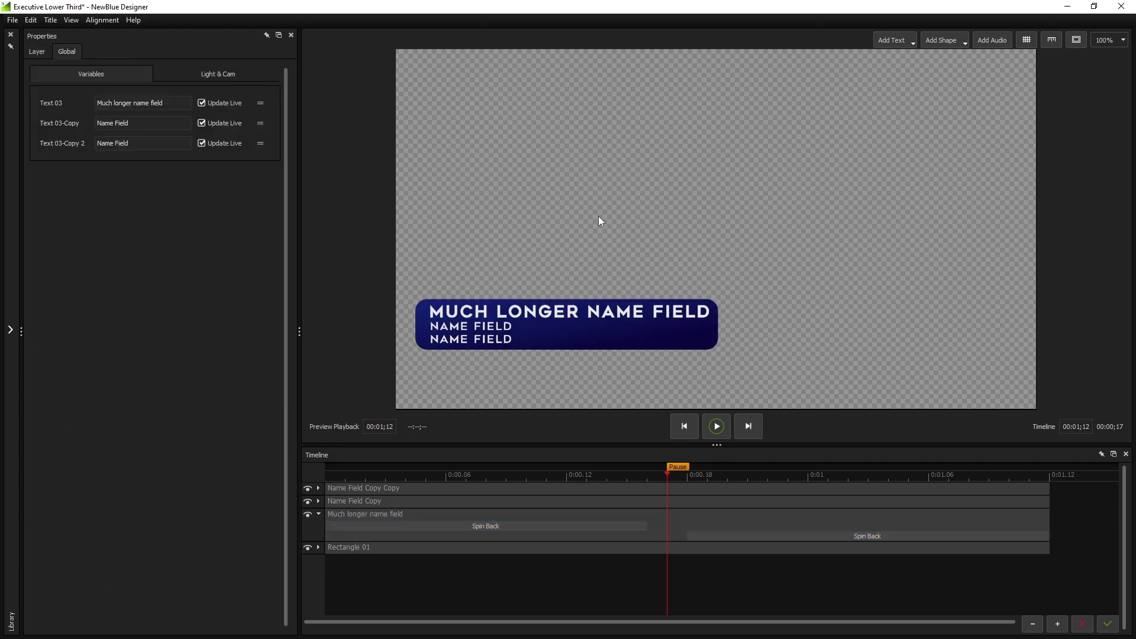
{"action": "key", "text": "ctrl+a"}
{"action": "left_click_drag", "start_coordinate": [504, 340], "coordinate": [534, 368]}
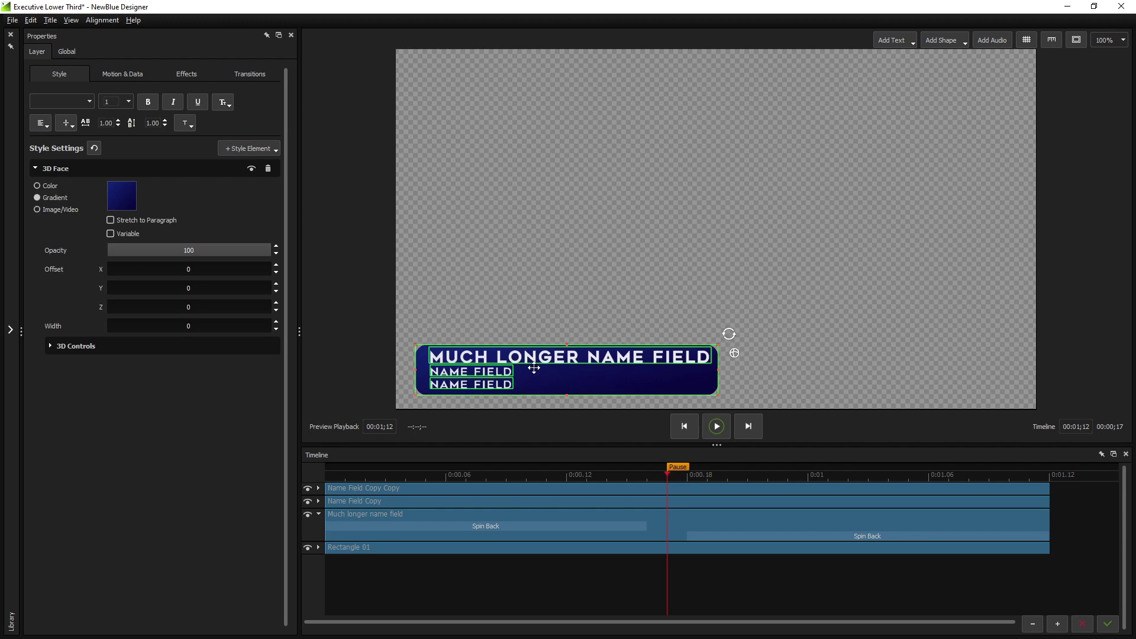
Drag Fade In transitions from Library > Transitions > Animations onto the rectangle and both subtitle layers
{"action": "left_click", "coordinate": [537, 304]}
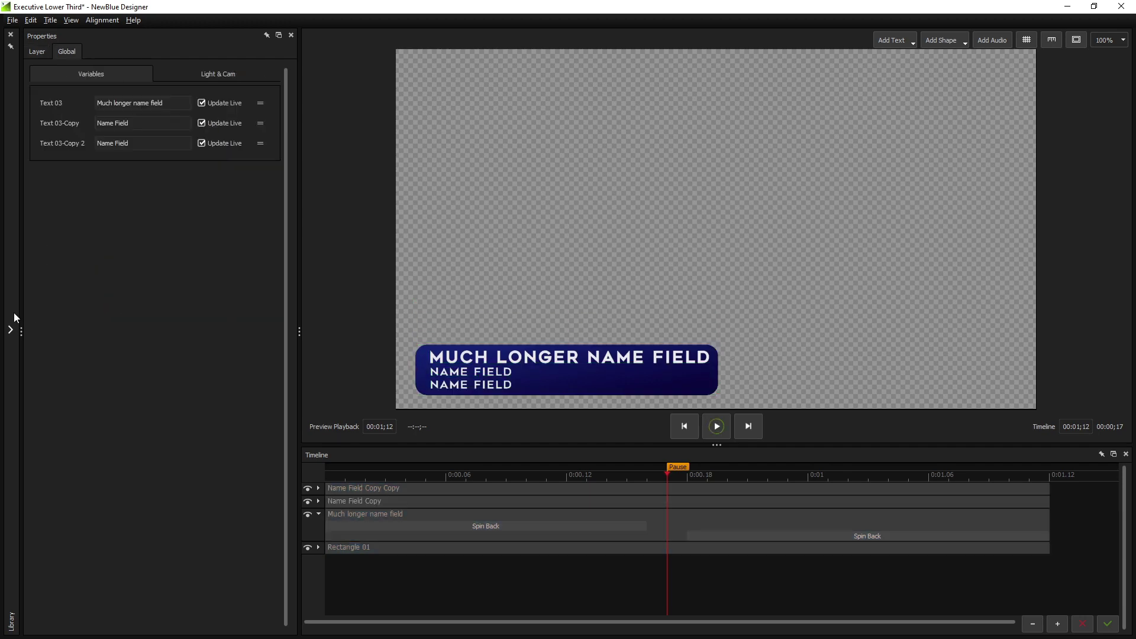
{"action": "left_click", "coordinate": [10, 329]}
{"action": "left_click", "coordinate": [258, 40]}
{"action": "left_click", "coordinate": [41, 86]}
{"action": "double_click", "coordinate": [41, 86]}
{"action": "left_click_drag", "start_coordinate": [40, 107], "coordinate": [420, 507]}
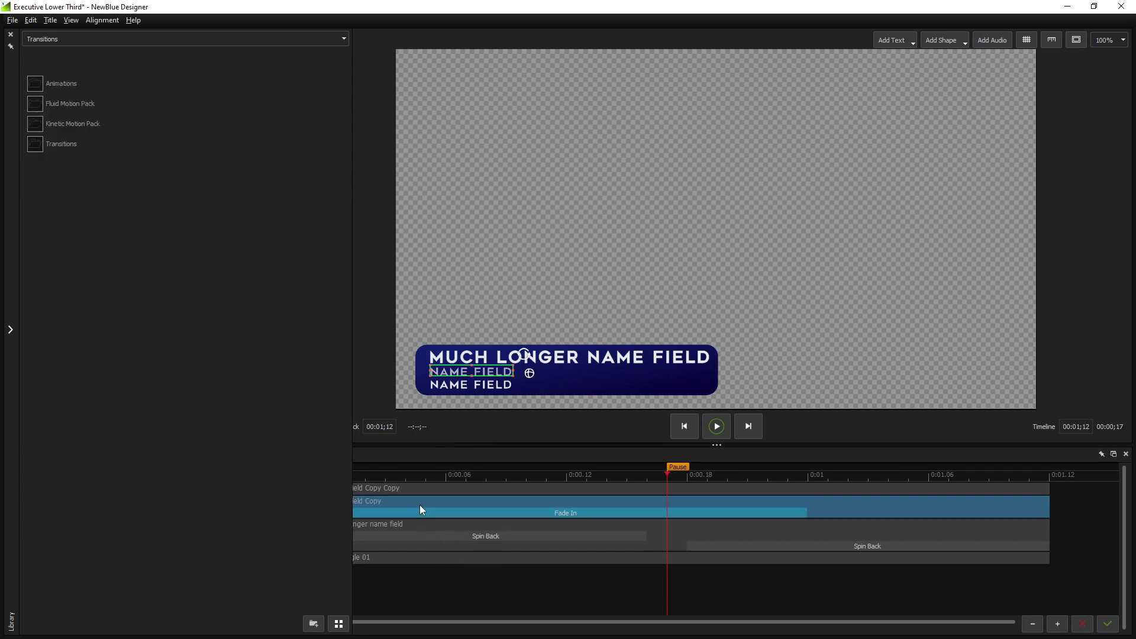
{"action": "double_click", "coordinate": [42, 83]}
{"action": "double_click", "coordinate": [41, 83]}
{"action": "left_click_drag", "start_coordinate": [42, 105], "coordinate": [472, 573]}
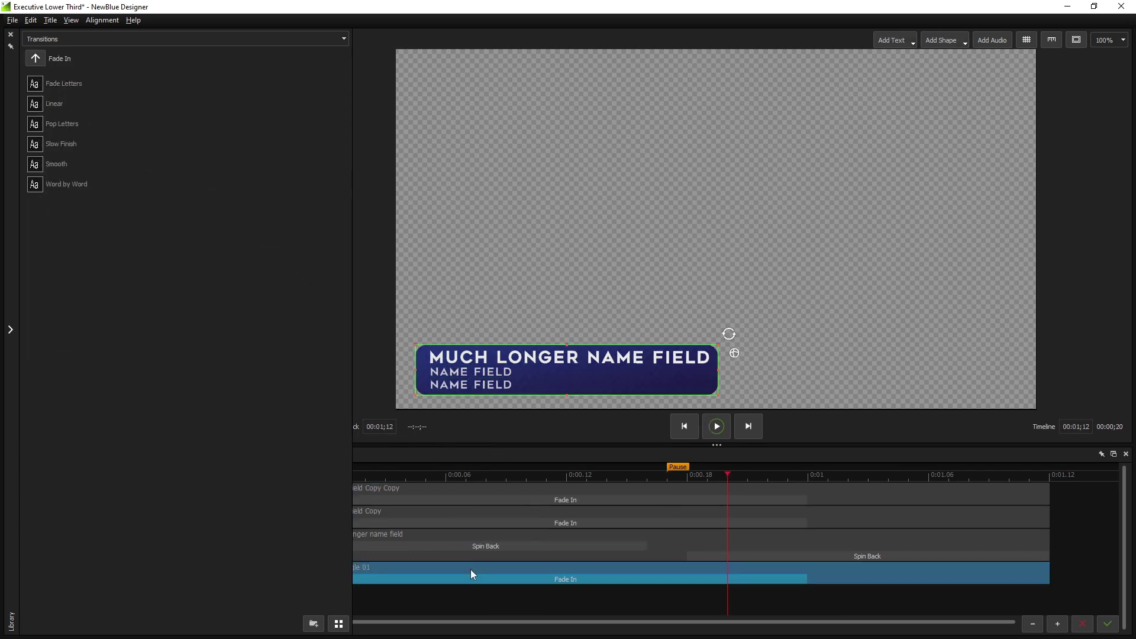
{"action": "left_click_drag", "start_coordinate": [69, 117], "coordinate": [913, 598]}
Start the second Linear fade-ins at 0:00.18, shorten the first fade-ins, and preview the timing
{"action": "left_click_drag", "start_coordinate": [568, 510], "coordinate": [688, 510]}
{"action": "left_click_drag", "start_coordinate": [568, 543], "coordinate": [688, 543]}
{"action": "left_click_drag", "start_coordinate": [622, 610], "coordinate": [688, 613]}
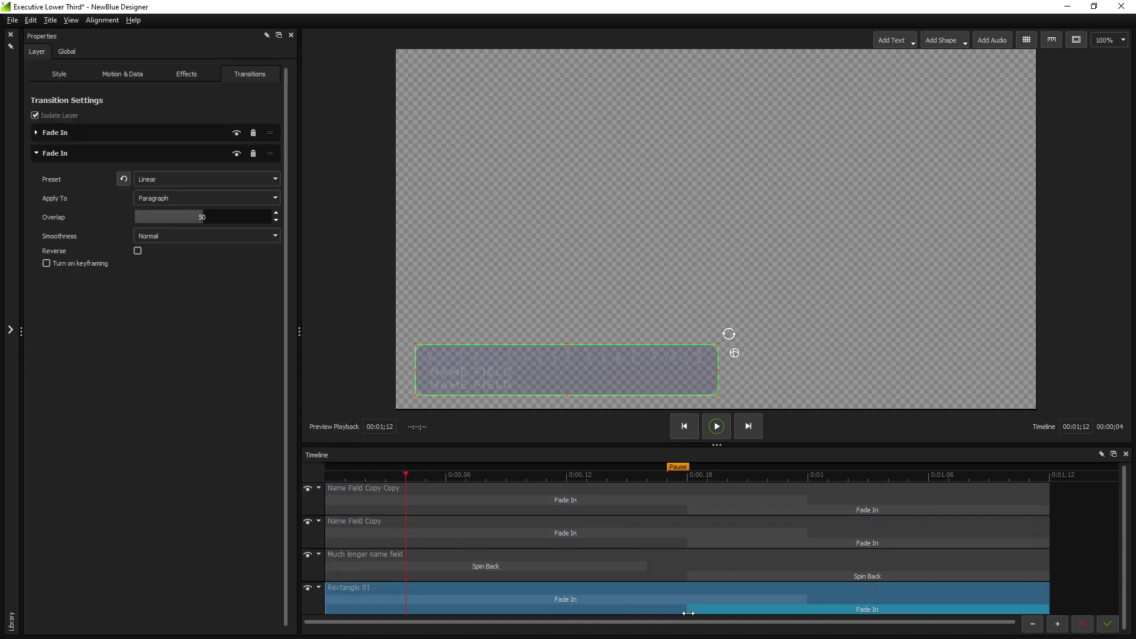
{"action": "left_click_drag", "start_coordinate": [806, 599], "coordinate": [647, 599]}
{"action": "left_click_drag", "start_coordinate": [807, 532], "coordinate": [648, 533]}
{"action": "left_click", "coordinate": [797, 498]}
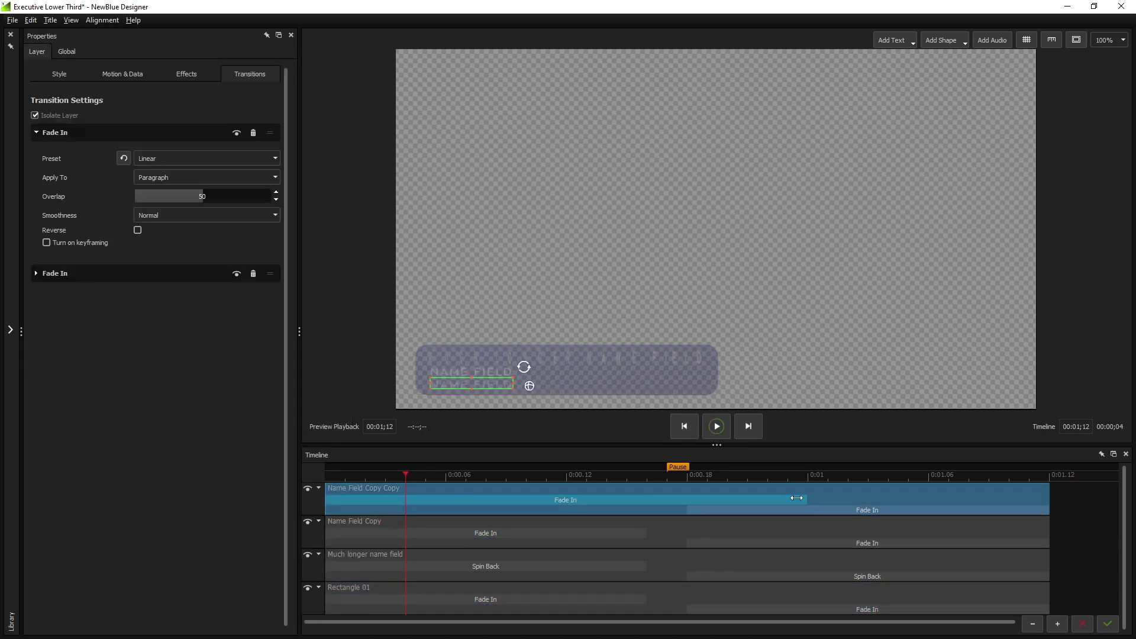
{"action": "left_click_drag", "start_coordinate": [797, 498], "coordinate": [647, 498]}
{"action": "left_click", "coordinate": [527, 476]}
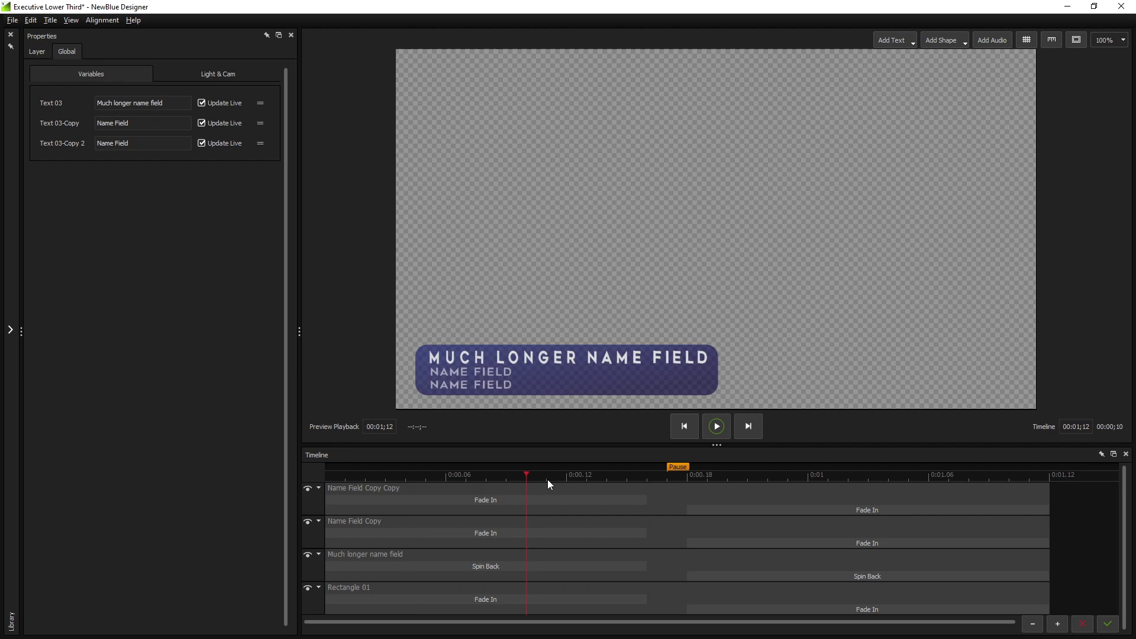
{"action": "left_click", "coordinate": [667, 481]}
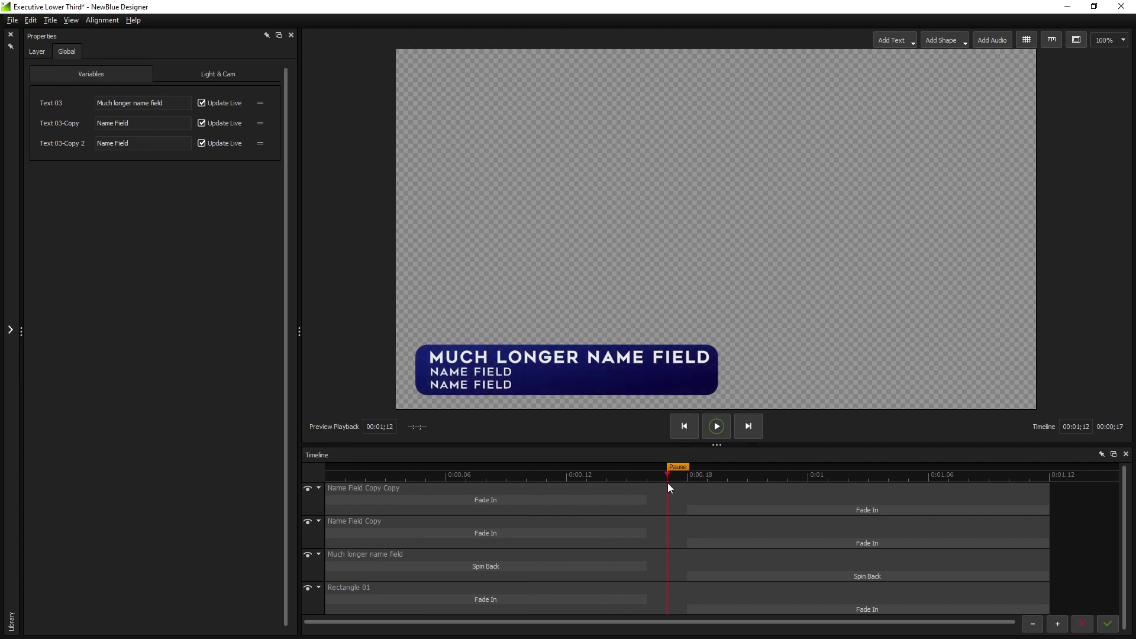
In Motion & Data Variable Settings, rename the three lines' Text Variables to Name, Subtitle and Subtitle 2
{"action": "left_click", "coordinate": [447, 359]}
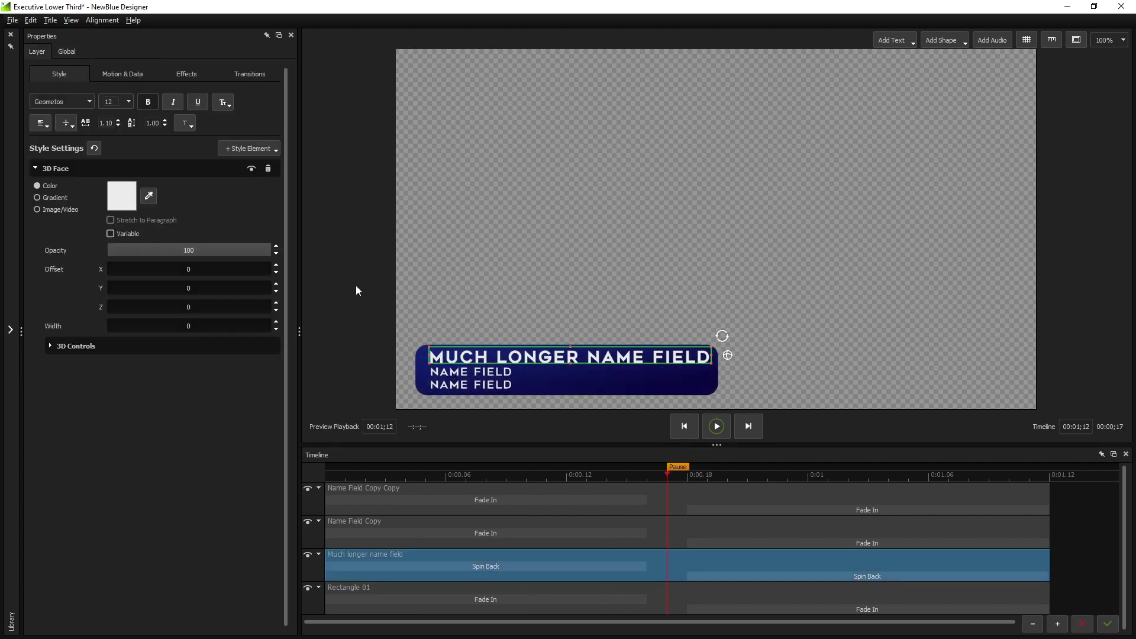
{"action": "left_click", "coordinate": [132, 83]}
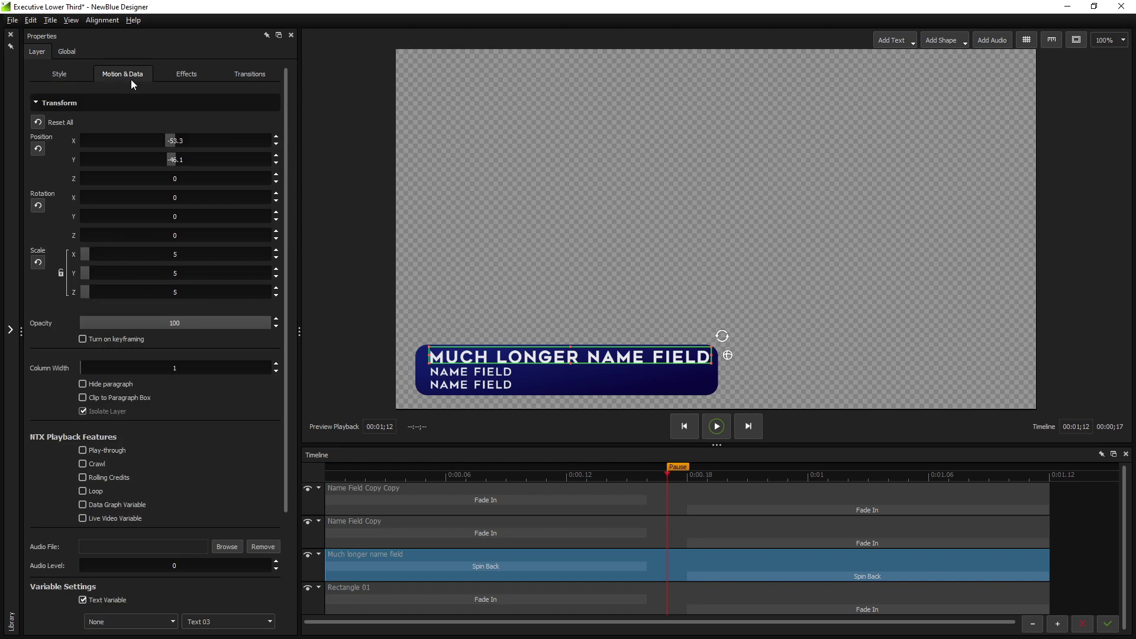
{"action": "scroll", "coordinate": [165, 392], "scroll_direction": "down", "scroll_amount": 3}
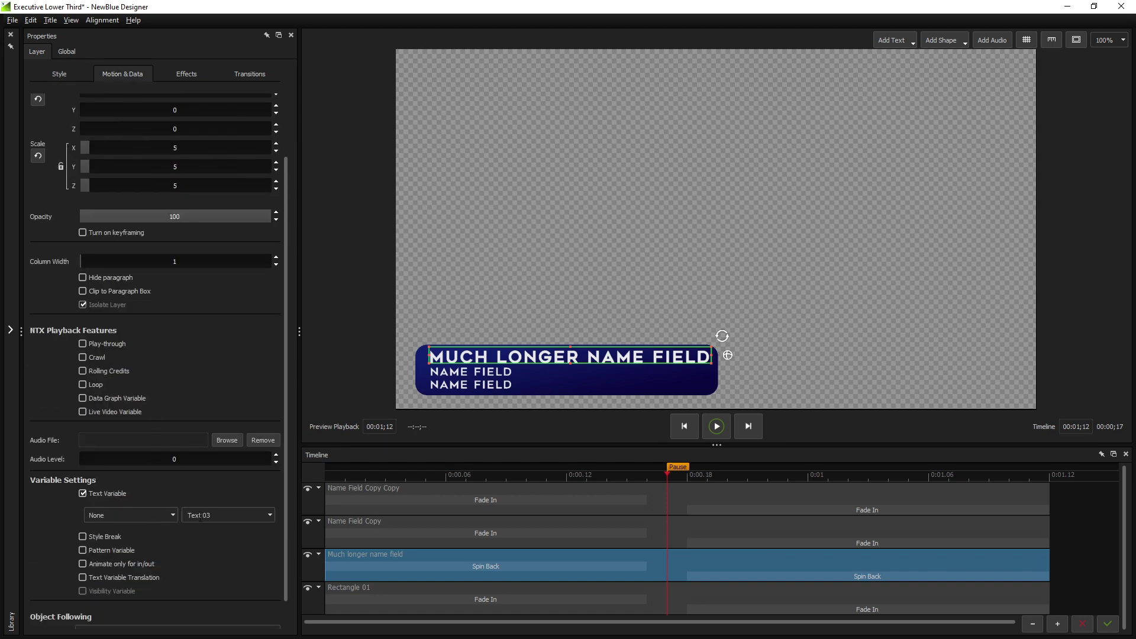
{"action": "triple_click", "coordinate": [219, 516]}
{"action": "type", "text": "Name"}
{"action": "left_click", "coordinate": [451, 371]}
{"action": "triple_click", "coordinate": [220, 516]}
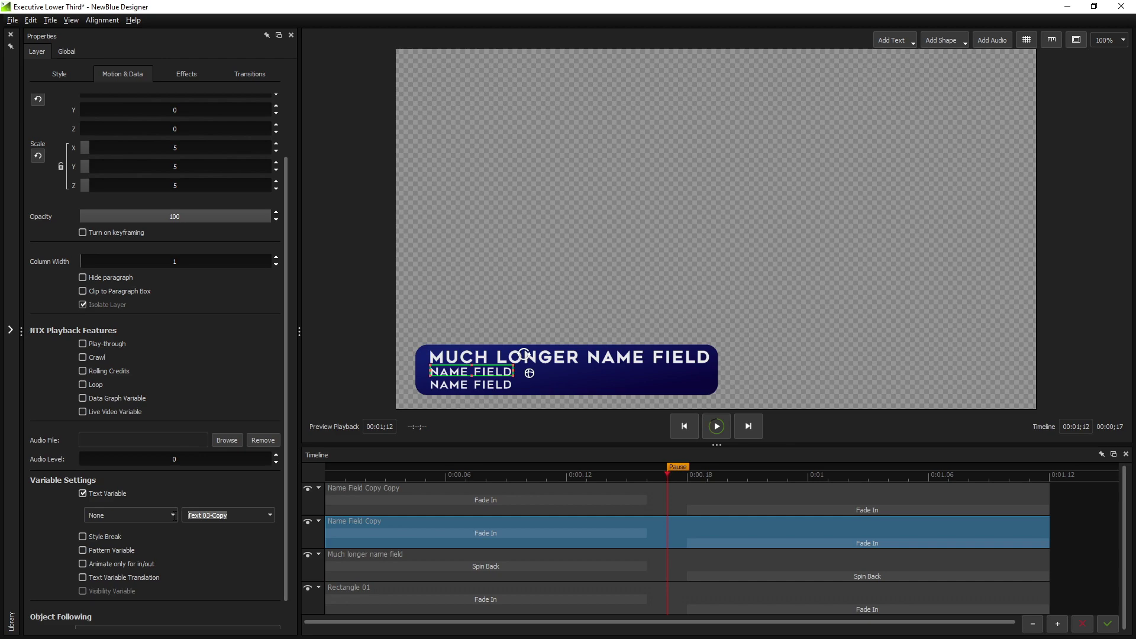
{"action": "type", "text": "Subtitle"}
{"action": "left_click", "coordinate": [468, 385]}
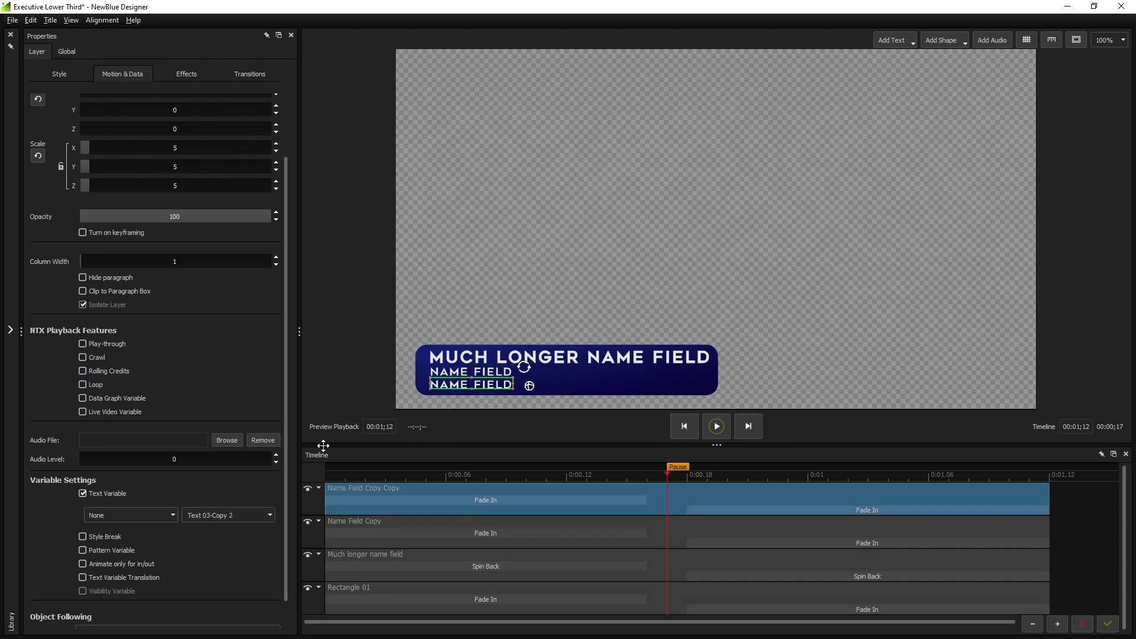
{"action": "triple_click", "coordinate": [189, 516]}
{"action": "type", "text": "Subtitle"}
Accept the Designer edits and show the lower third's Multi Entry table in Titler Live
{"action": "left_click", "coordinate": [1107, 624]}
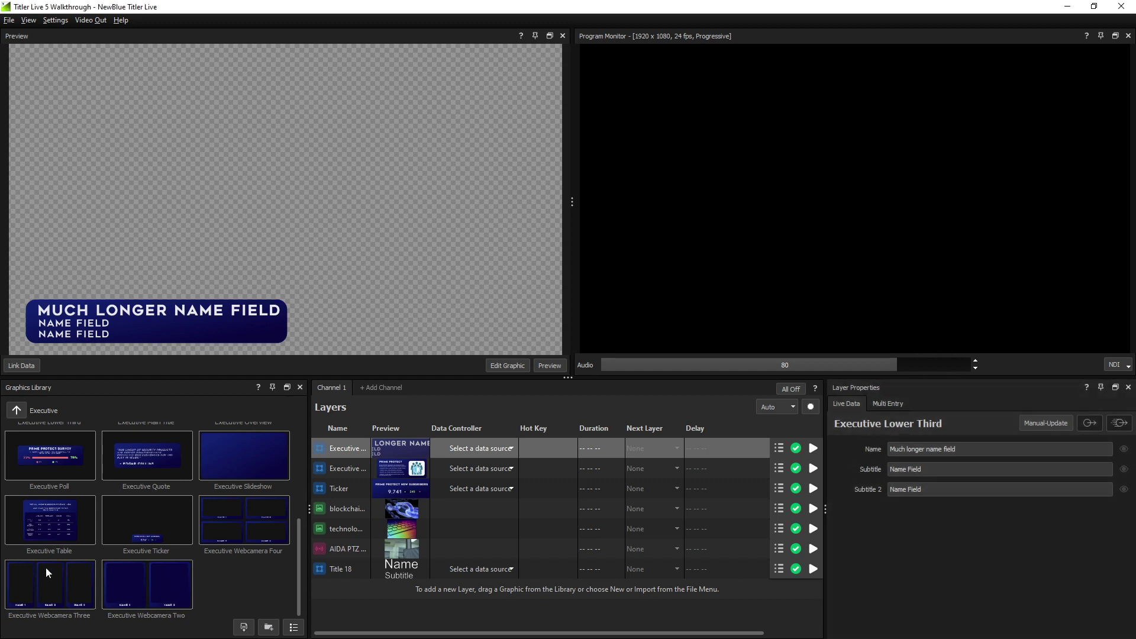
{"action": "left_click", "coordinate": [881, 403]}
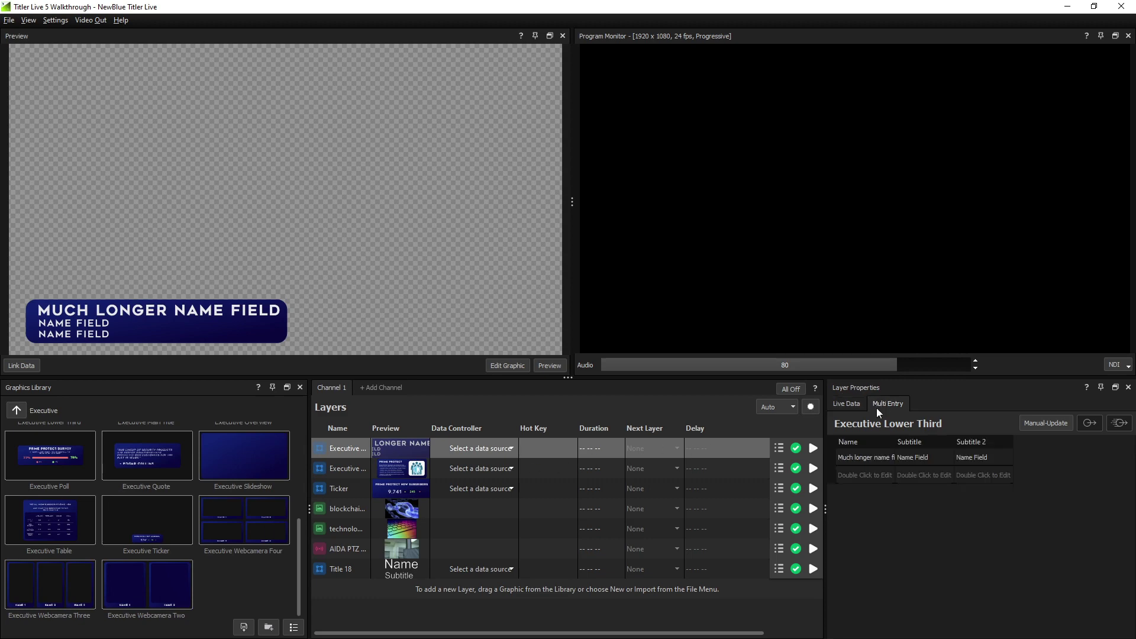
Fill the first Multi Entry row with the host's name, Host and Richer Living Media
{"action": "double_click", "coordinate": [860, 457]}
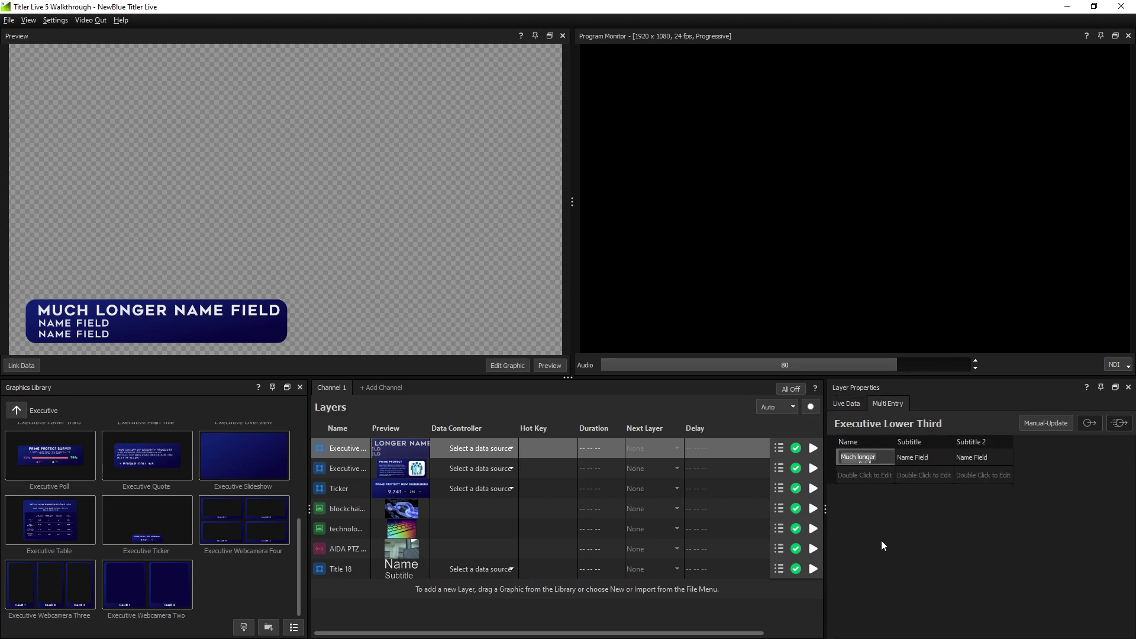
{"action": "key", "text": "Tab"}
{"action": "type", "text": "Host"}
Add a second row for a Keynote Speaker from Pro Tech Video
{"action": "key", "text": "Tab"}
{"action": "type", "text": "Richer Living Media"}
{"action": "key", "text": "Return"}
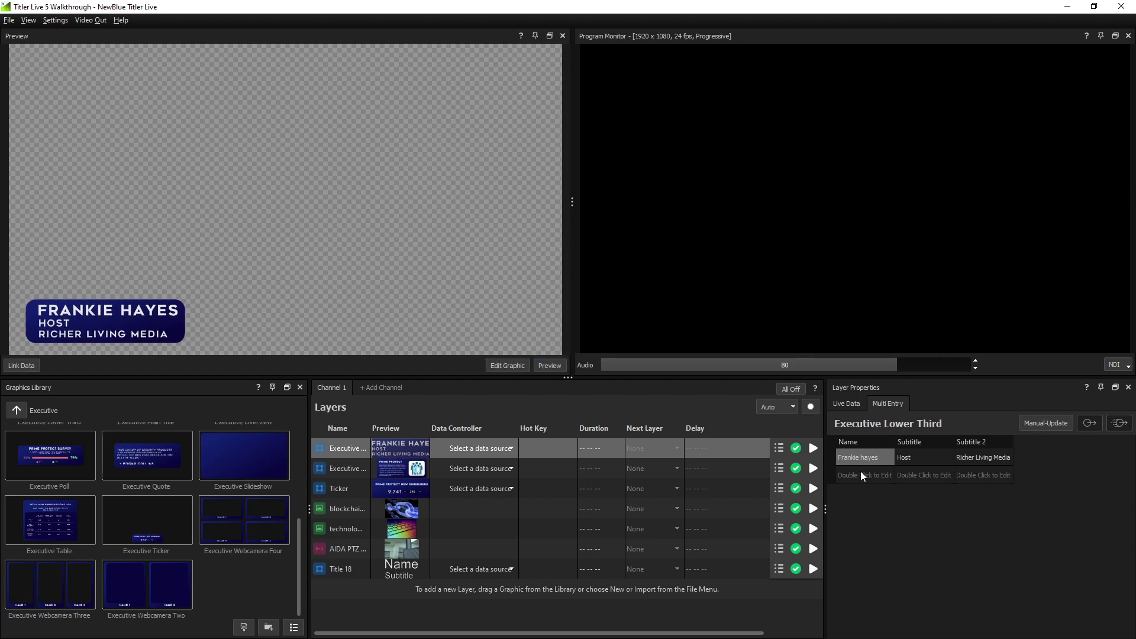
{"action": "double_click", "coordinate": [861, 473]}
{"action": "key", "text": "Tab"}
{"action": "type", "text": "Keynote Speak"}
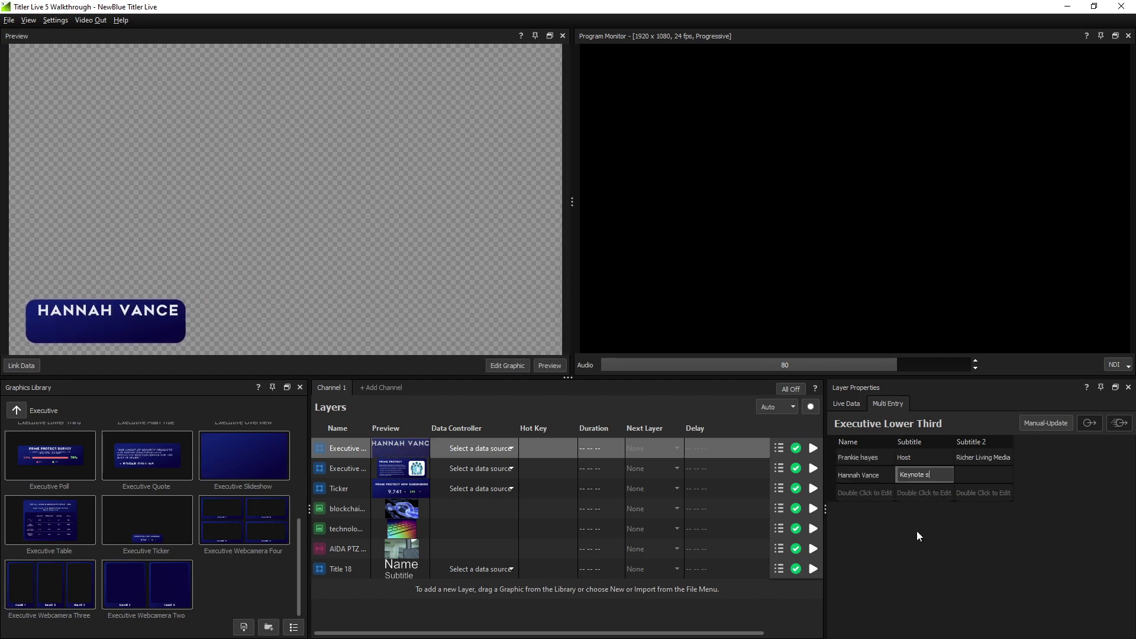
{"action": "type", "text": "er"}
{"action": "key", "text": "Tab"}
{"action": "type", "text": "Pro Tech Video"}
{"action": "key", "text": "Return"}
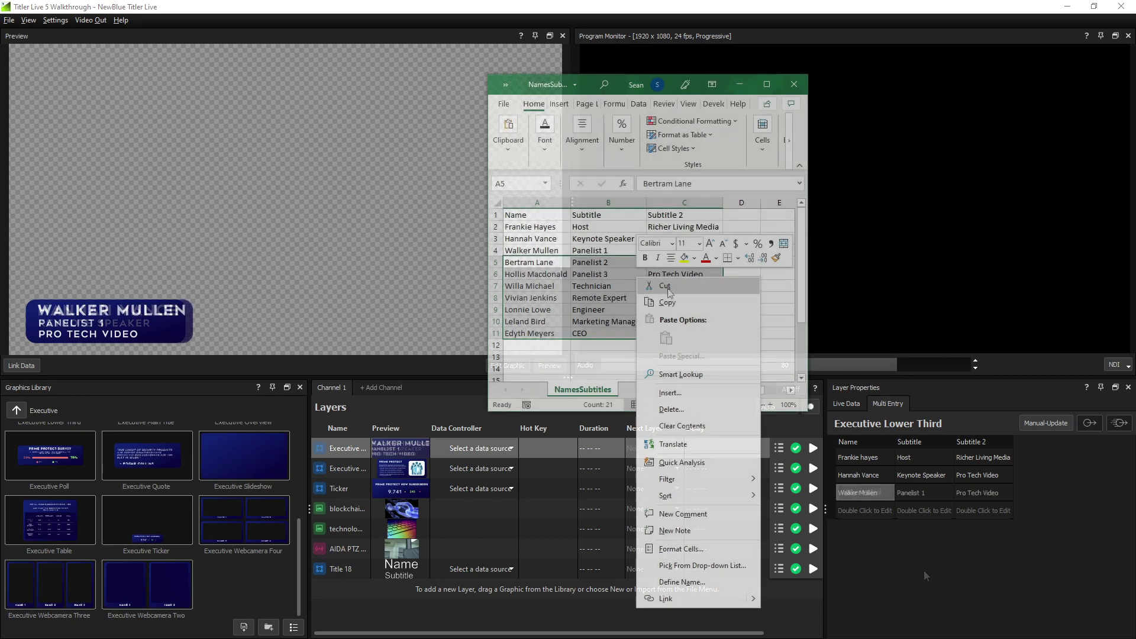
Paste the rows copied from Excel into the table's empty row
{"action": "left_click", "coordinate": [654, 289]}
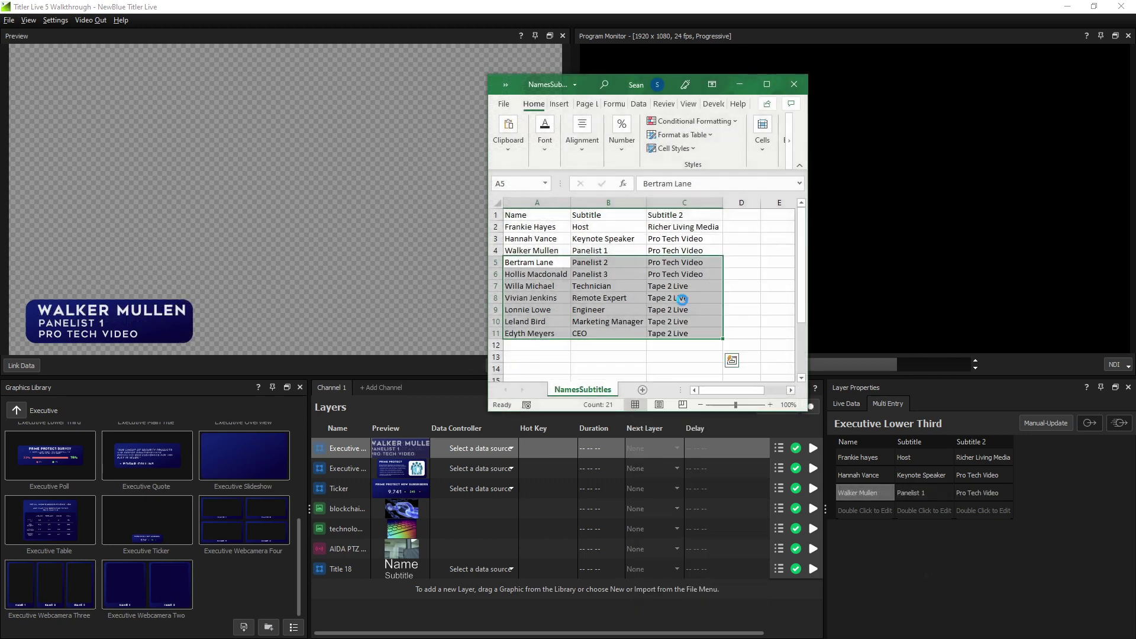
{"action": "left_click", "coordinate": [864, 511]}
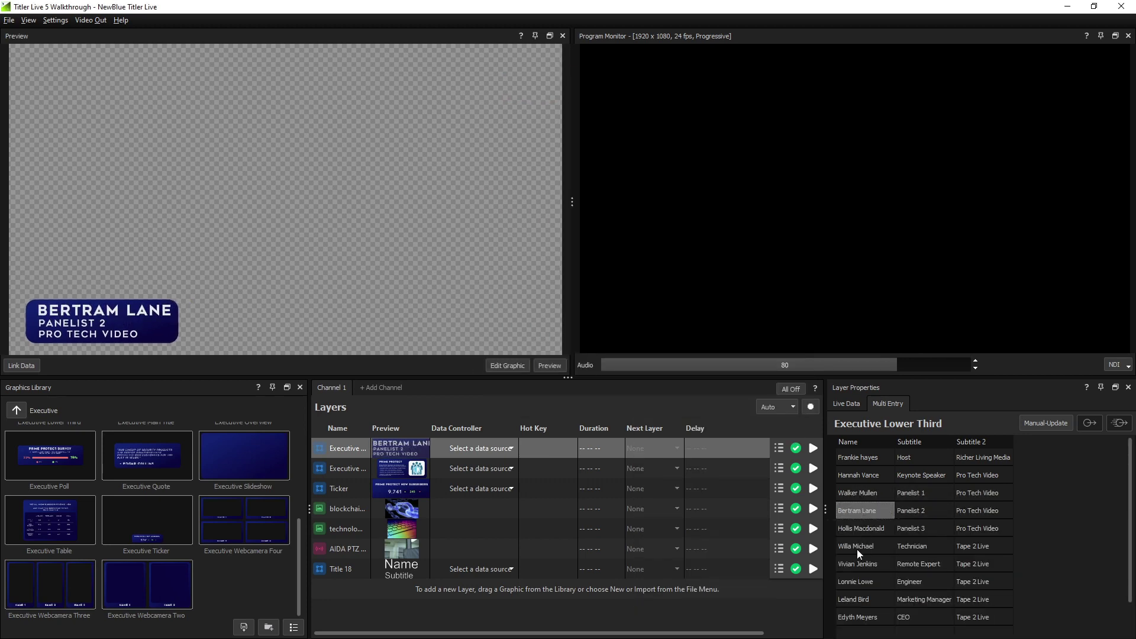
Preview the Remote Expert and Engineer entries, then take the Host, Keynote Speaker and Panelist 1 entries to program
{"action": "left_click", "coordinate": [854, 562]}
{"action": "left_click", "coordinate": [859, 577]}
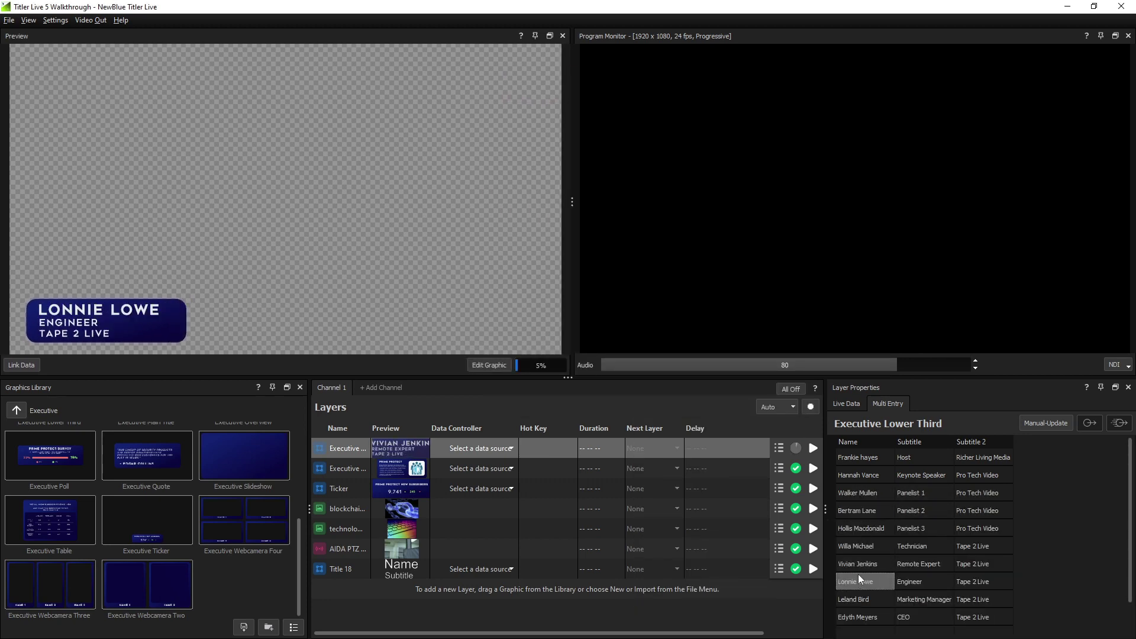
{"action": "left_click", "coordinate": [815, 450]}
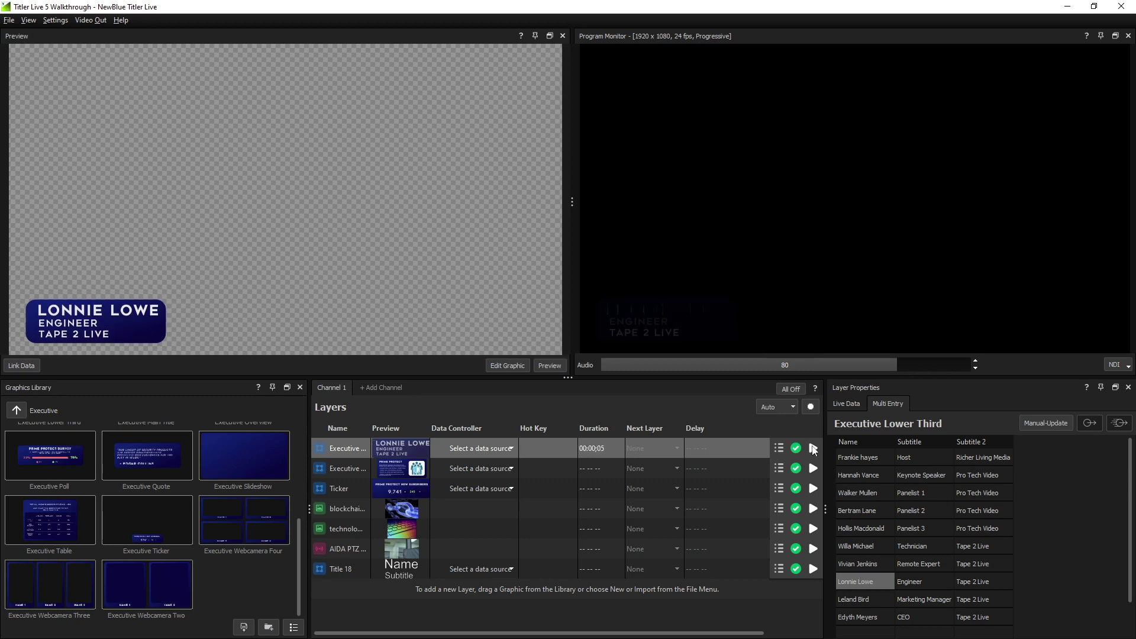
{"action": "left_click", "coordinate": [858, 458]}
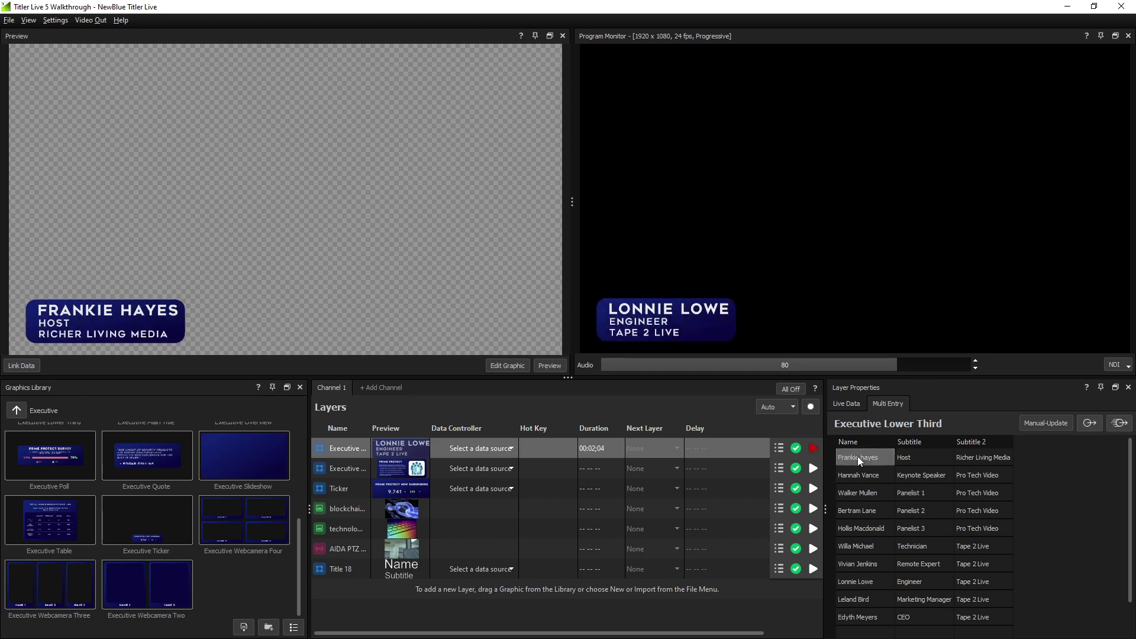
{"action": "double_click", "coordinate": [857, 474]}
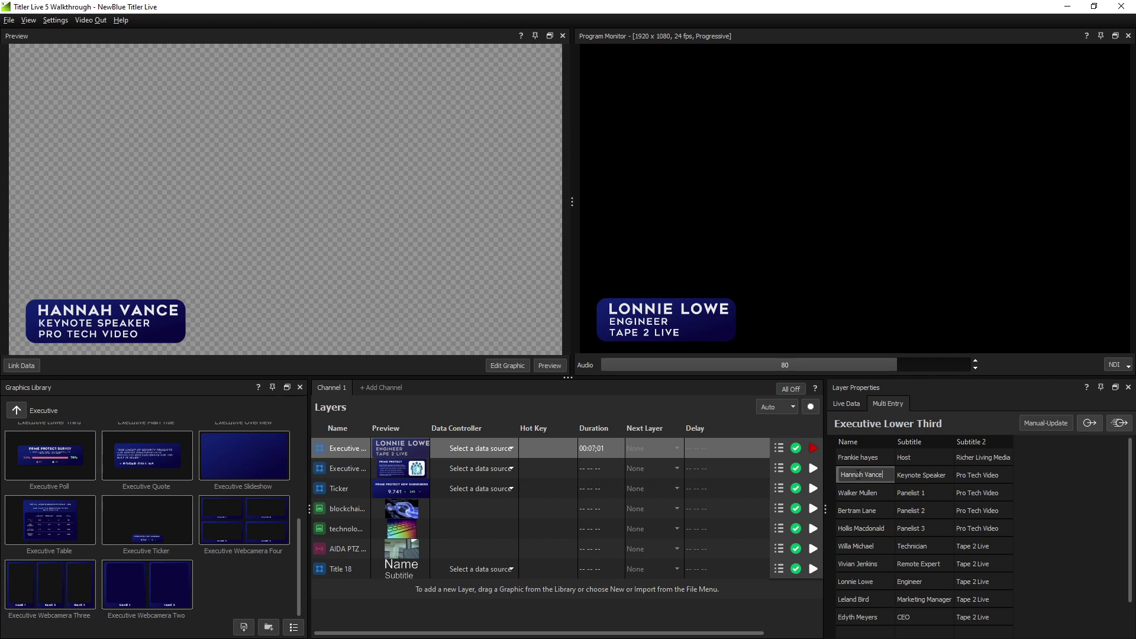
{"action": "left_click", "coordinate": [1118, 424]}
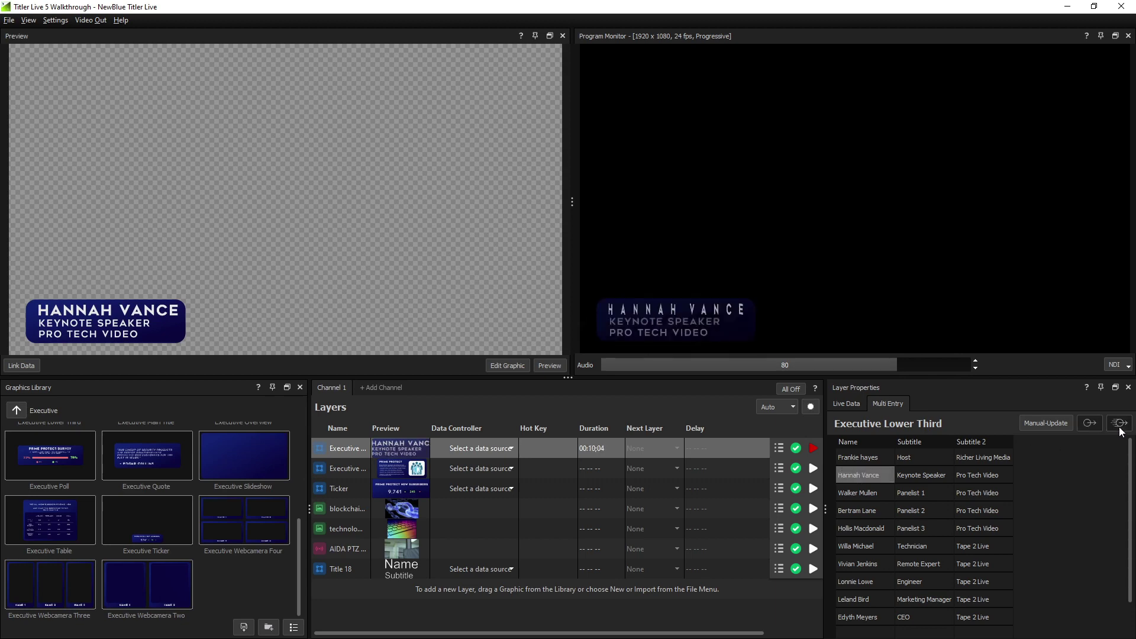
{"action": "left_click", "coordinate": [876, 492]}
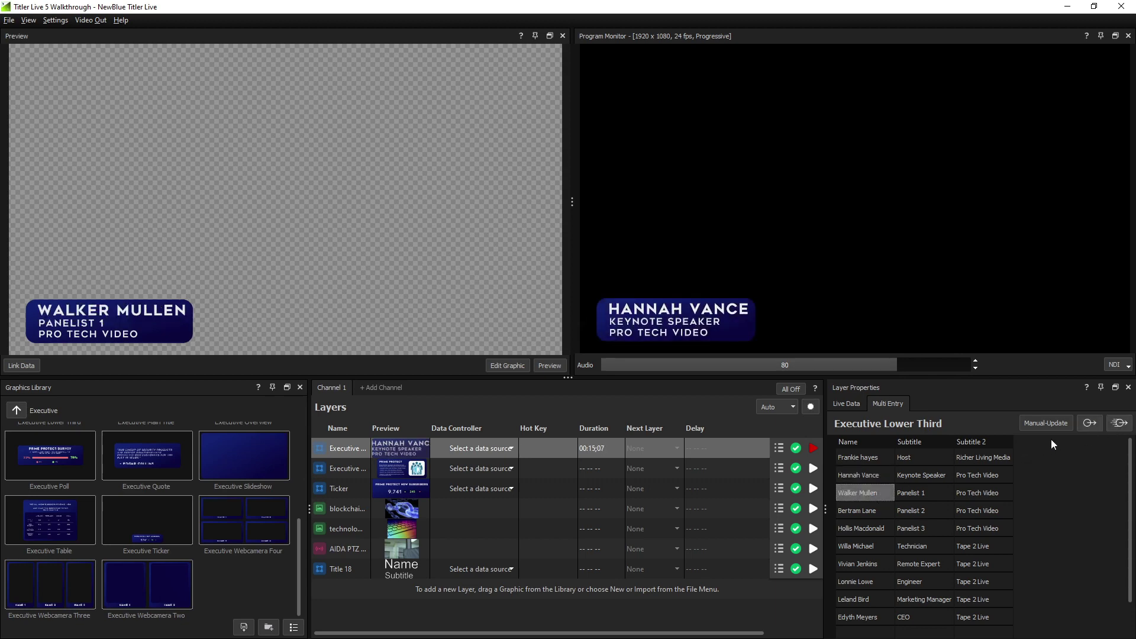
{"action": "left_click", "coordinate": [1089, 423]}
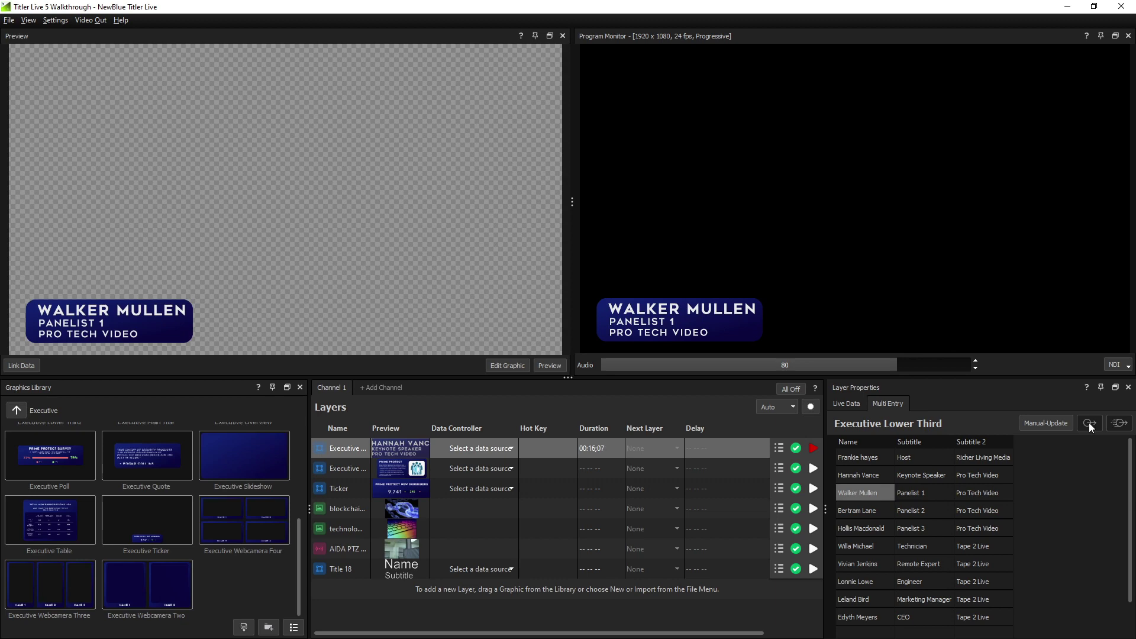
Switch Manual-Update to Auto-Update, preview Panelist 3, and clear the program output
{"action": "left_click", "coordinate": [1050, 421]}
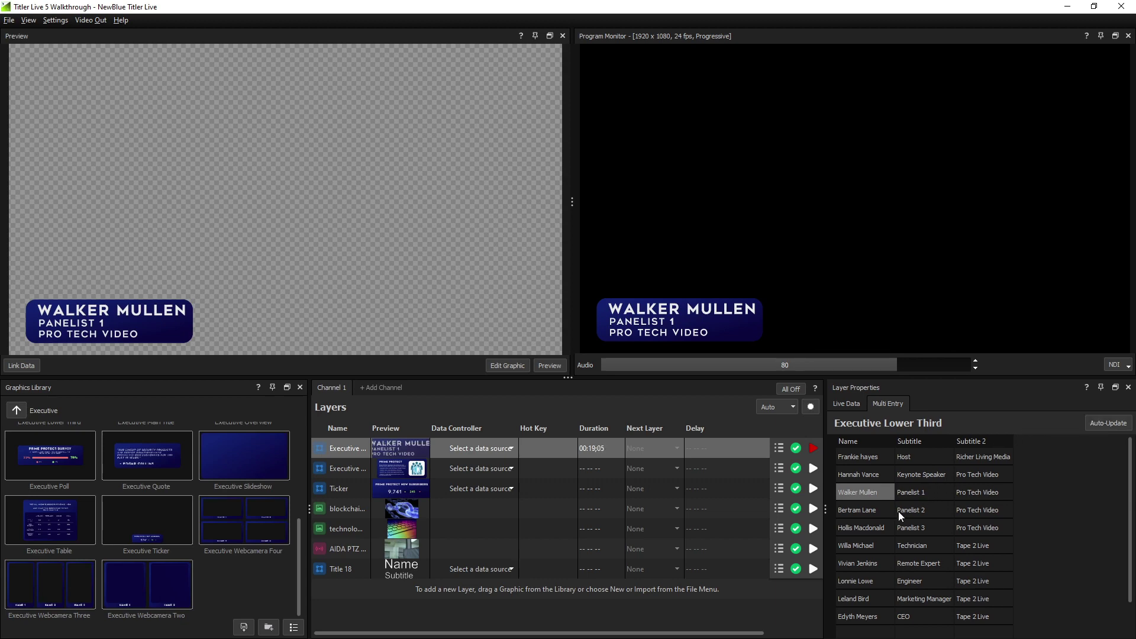
{"action": "left_click", "coordinate": [875, 526]}
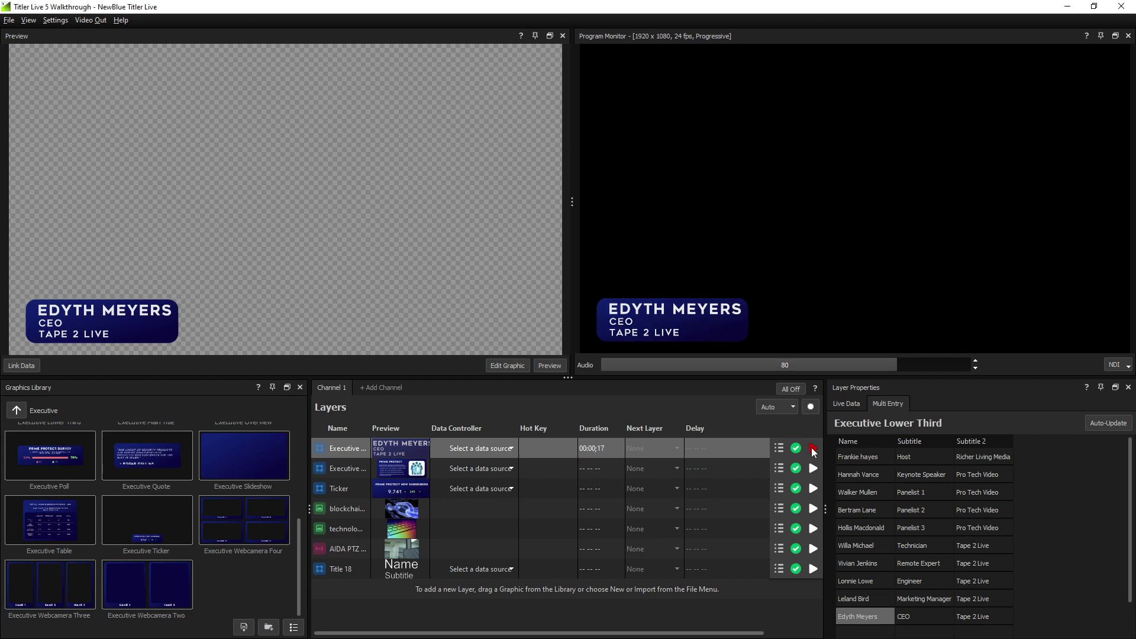
{"action": "left_click", "coordinate": [813, 449]}
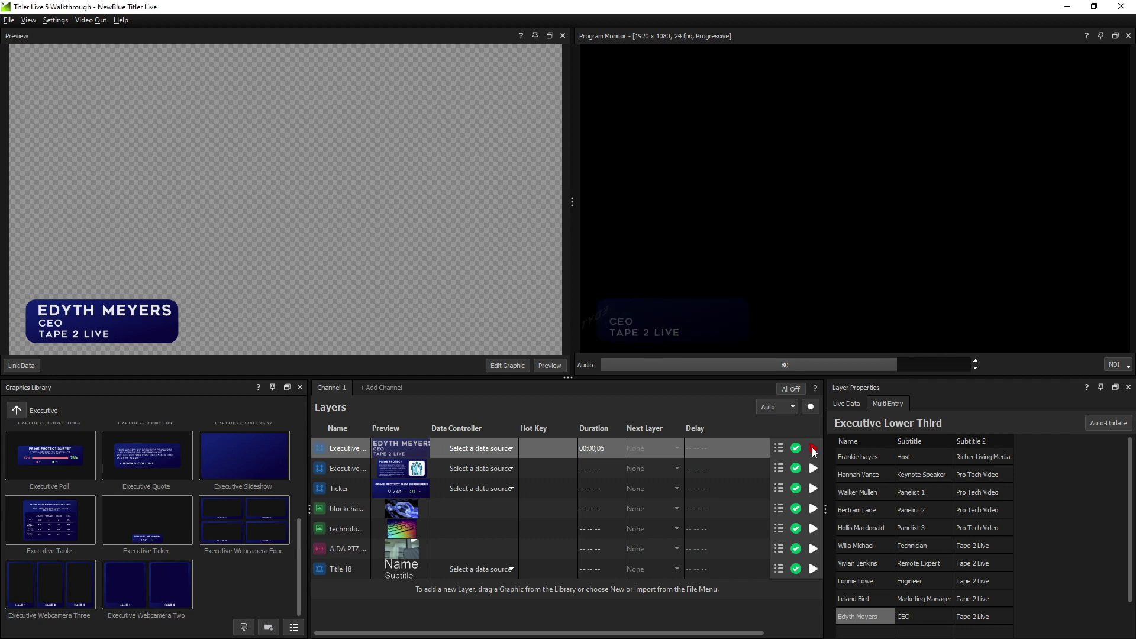
Set the lower third's data source to the spreadsheet Lower Thirds.csv and view its loaded rows
{"action": "left_click", "coordinate": [511, 449]}
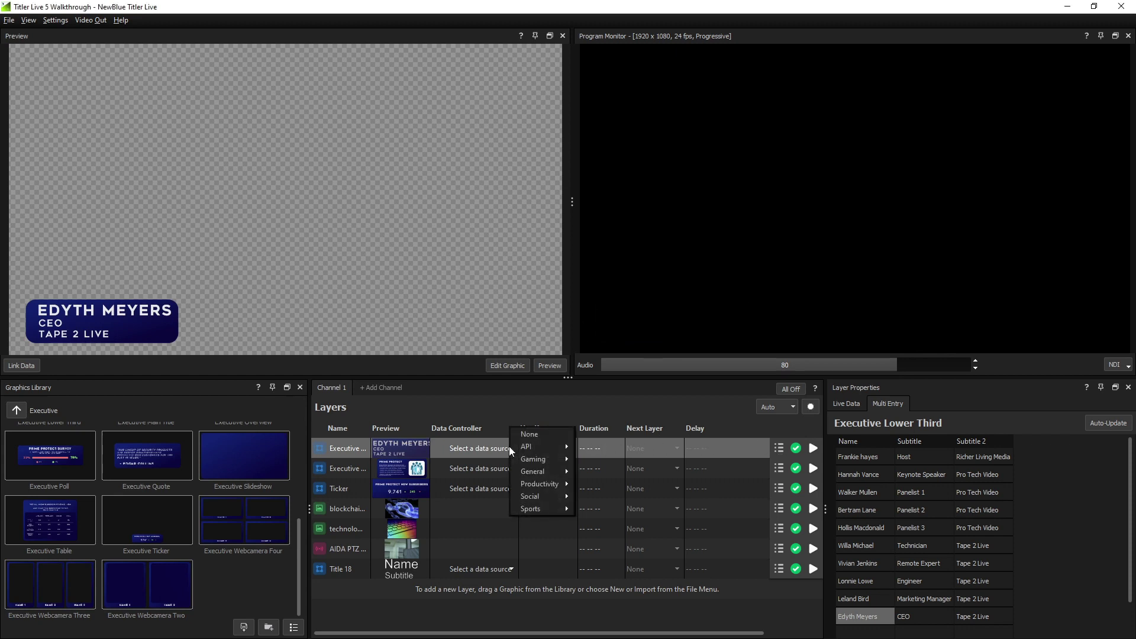
{"action": "mouse_move", "coordinate": [541, 475]}
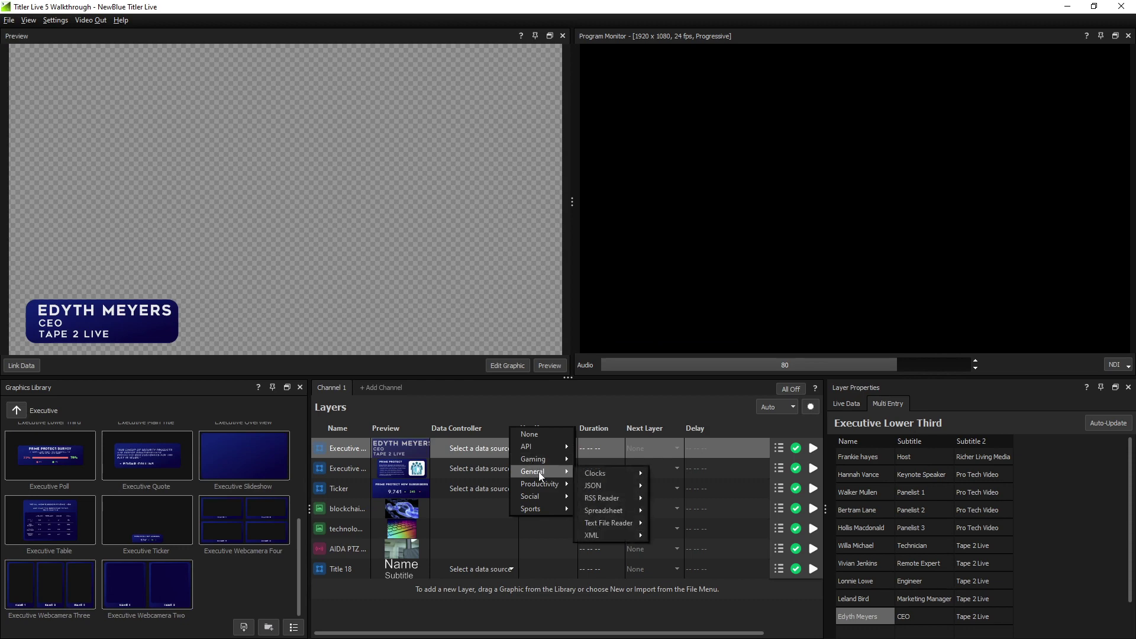
{"action": "mouse_move", "coordinate": [611, 509]}
{"action": "left_click", "coordinate": [661, 510]}
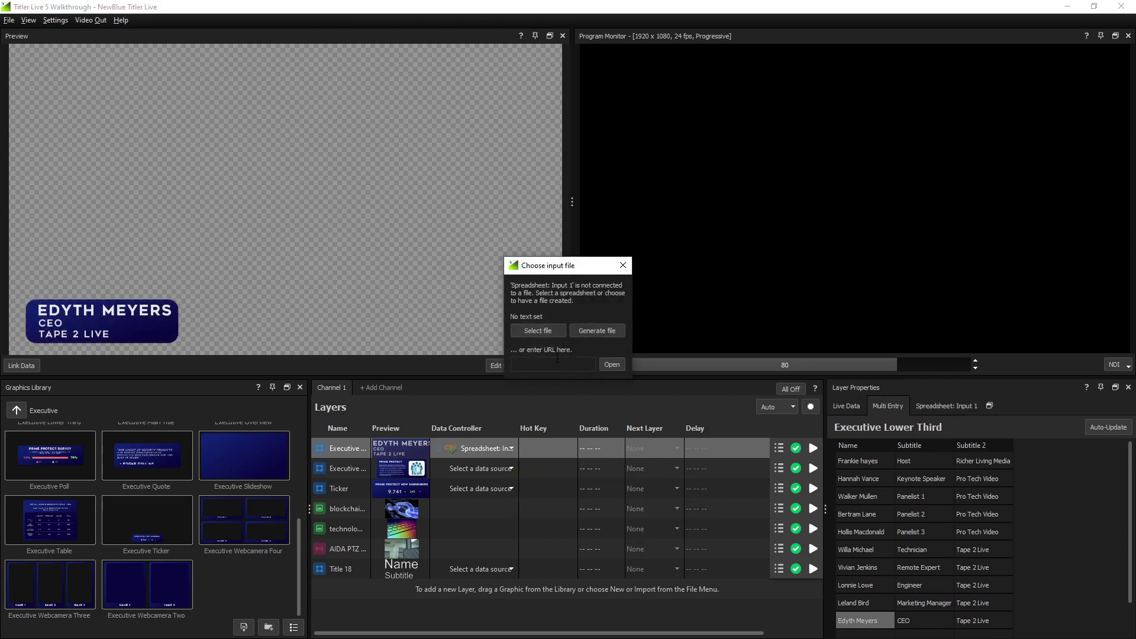
{"action": "left_click", "coordinate": [537, 331]}
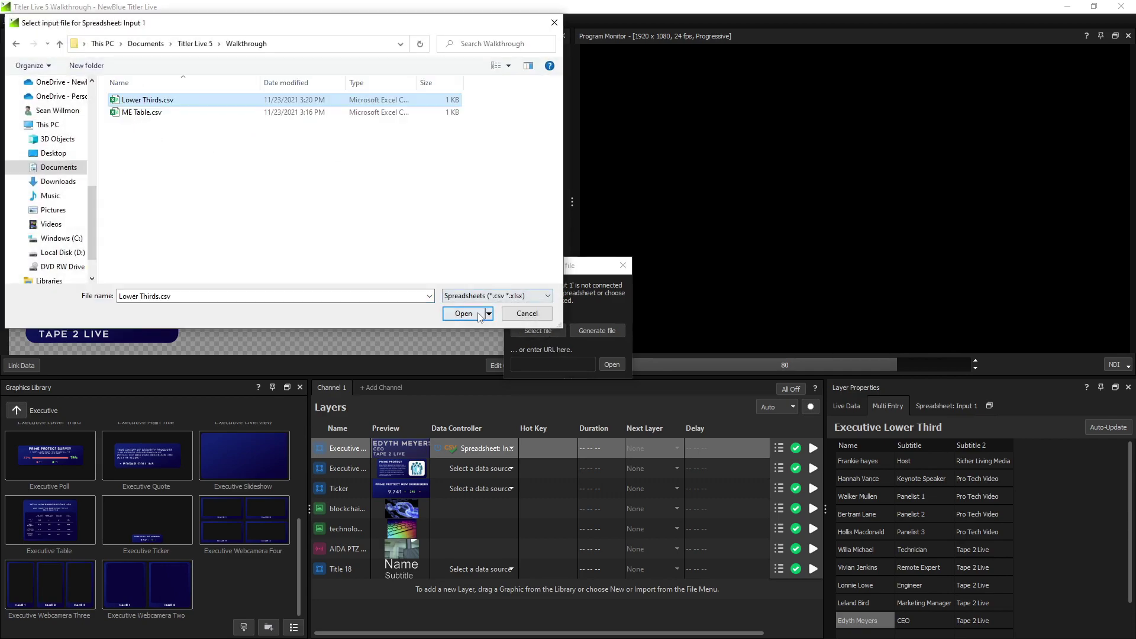
{"action": "key", "text": "Return"}
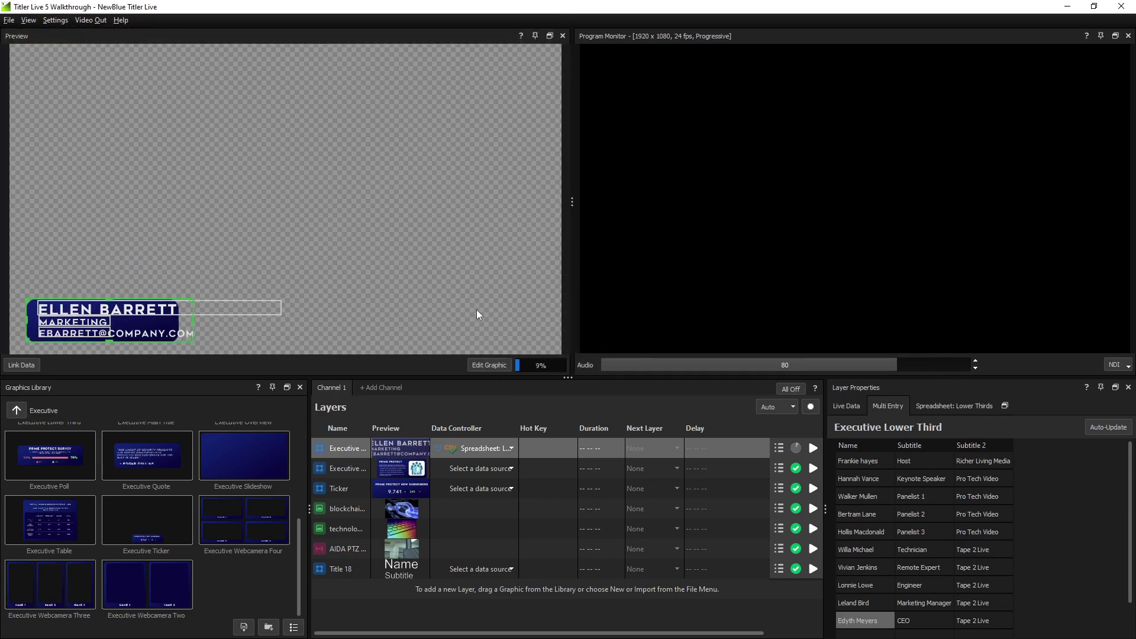
{"action": "left_click", "coordinate": [951, 403]}
Take the Sales row live, then add a guest's name, Solutions Expert, Guest row to Lower Thirds.csv in Excel
{"action": "left_click", "coordinate": [814, 449]}
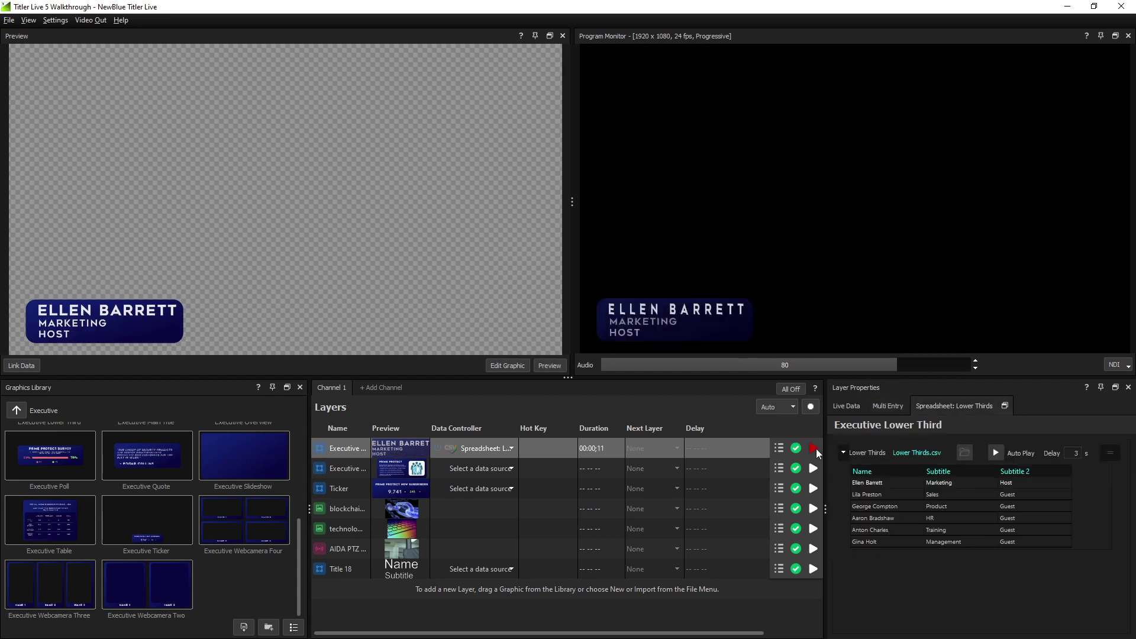
{"action": "left_click", "coordinate": [875, 496]}
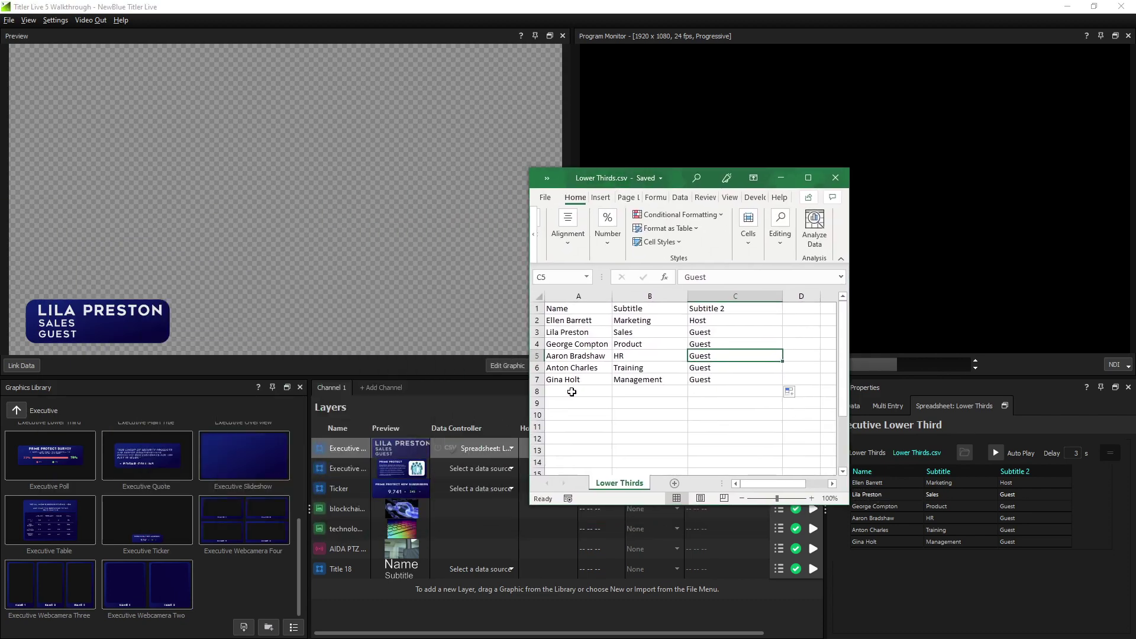
{"action": "left_click", "coordinate": [570, 390]}
{"action": "type", "text": "Sean Willmon"}
{"action": "key", "text": "Tab"}
{"action": "type", "text": "Solutions Expert"}
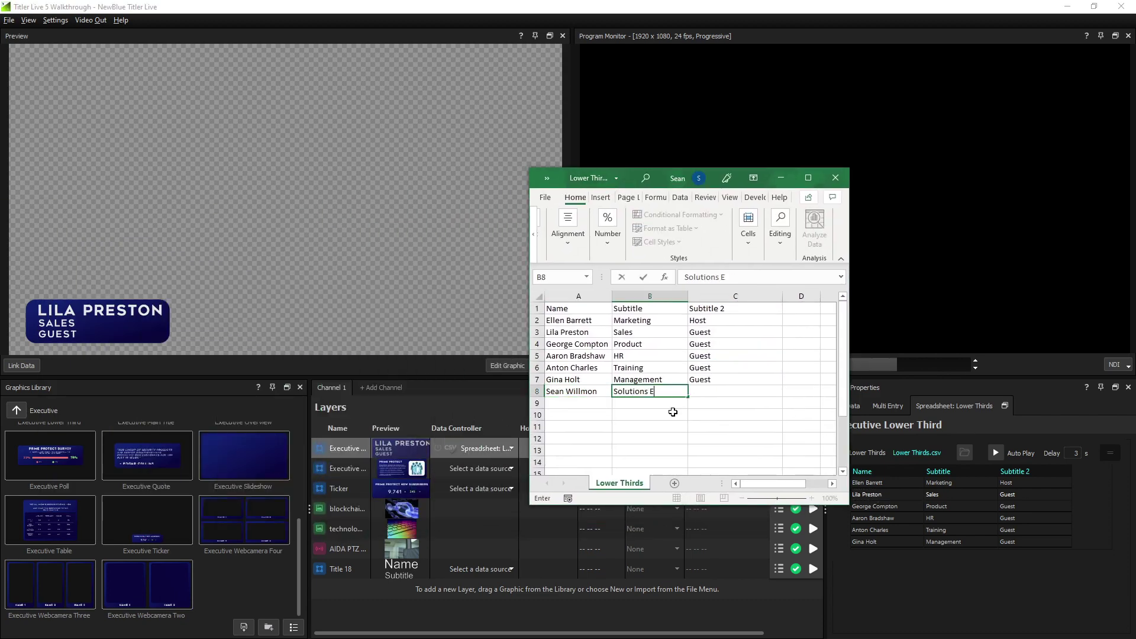
{"action": "key", "text": "Tab"}
{"action": "type", "text": "Guest"}
{"action": "key", "text": "Return"}
Save the CSV, return to Titler, and take the lower third off program
{"action": "key", "text": "ctrl+s"}
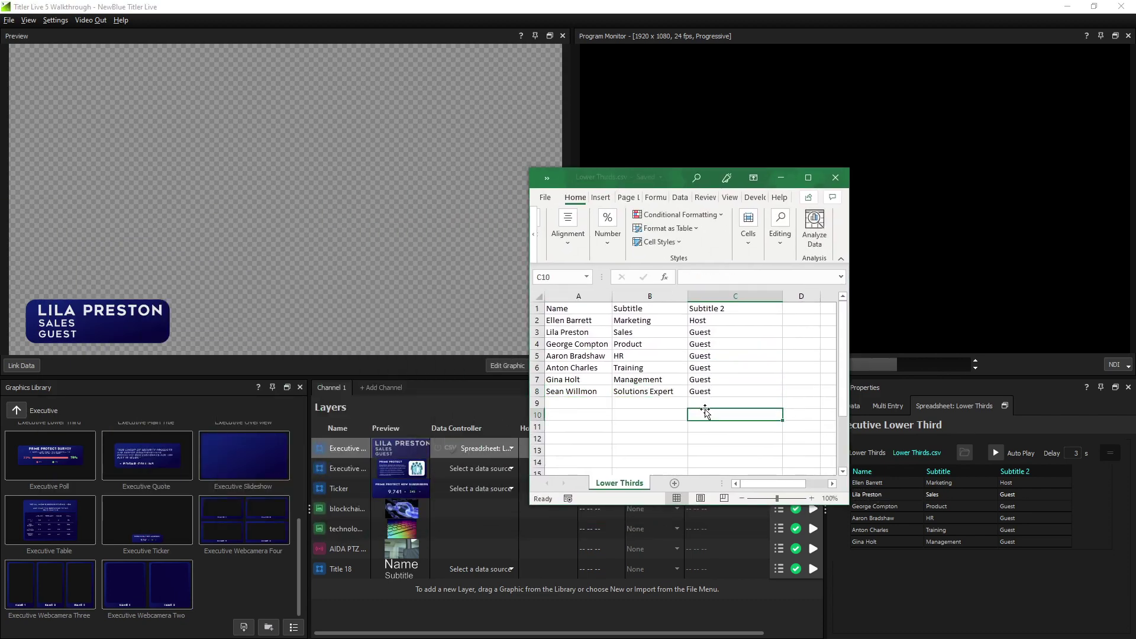
{"action": "left_click", "coordinate": [879, 555]}
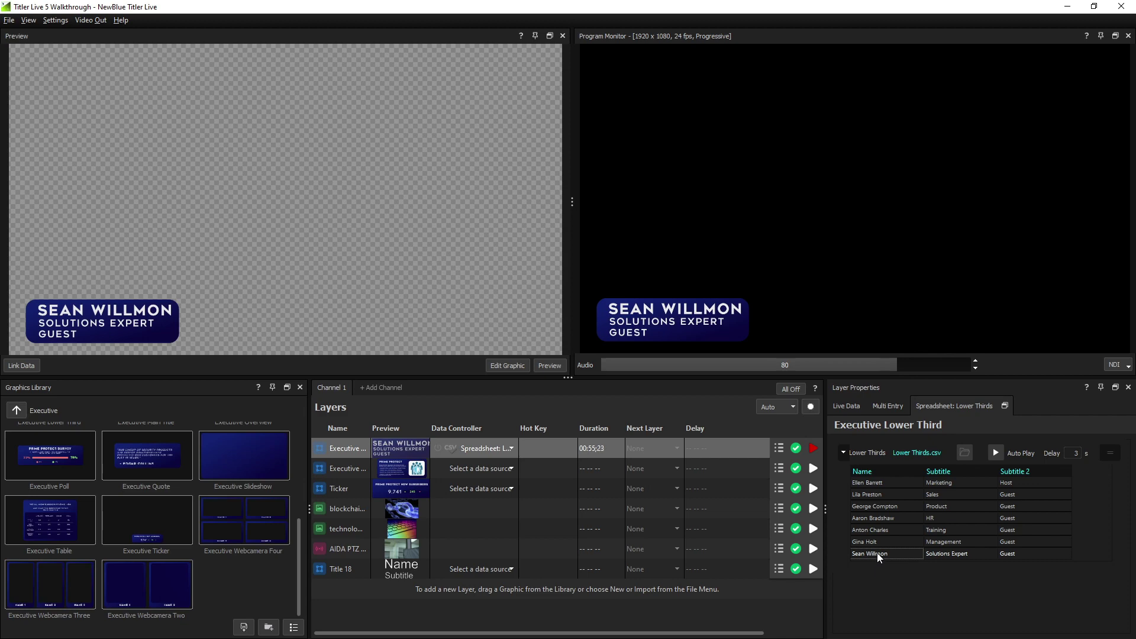
{"action": "left_click", "coordinate": [813, 451]}
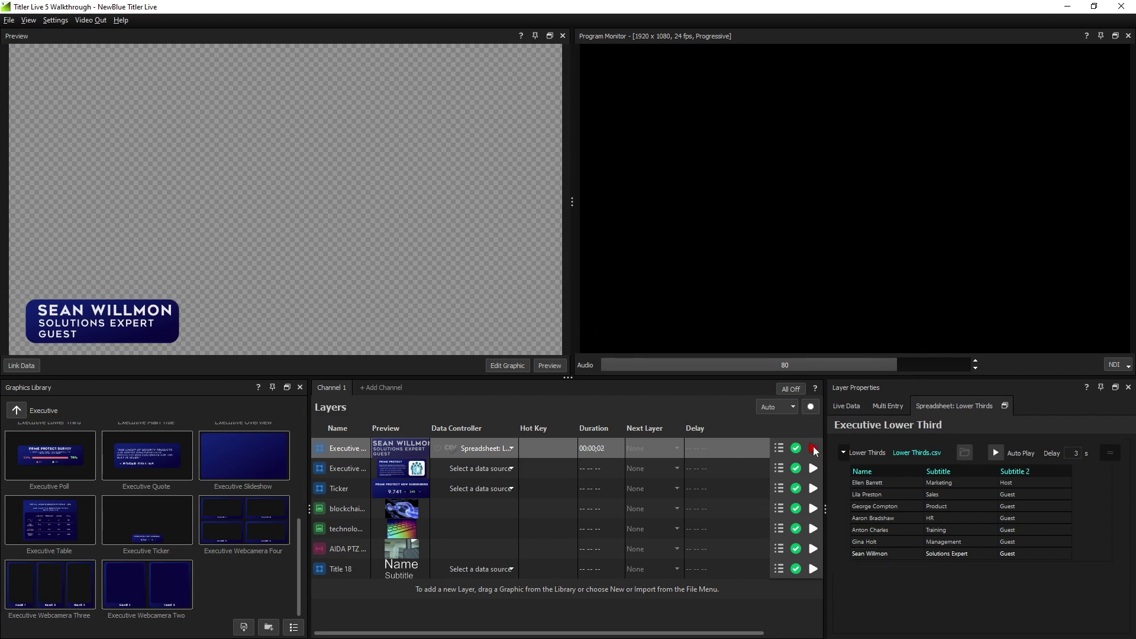
{"action": "left_click", "coordinate": [540, 447]}
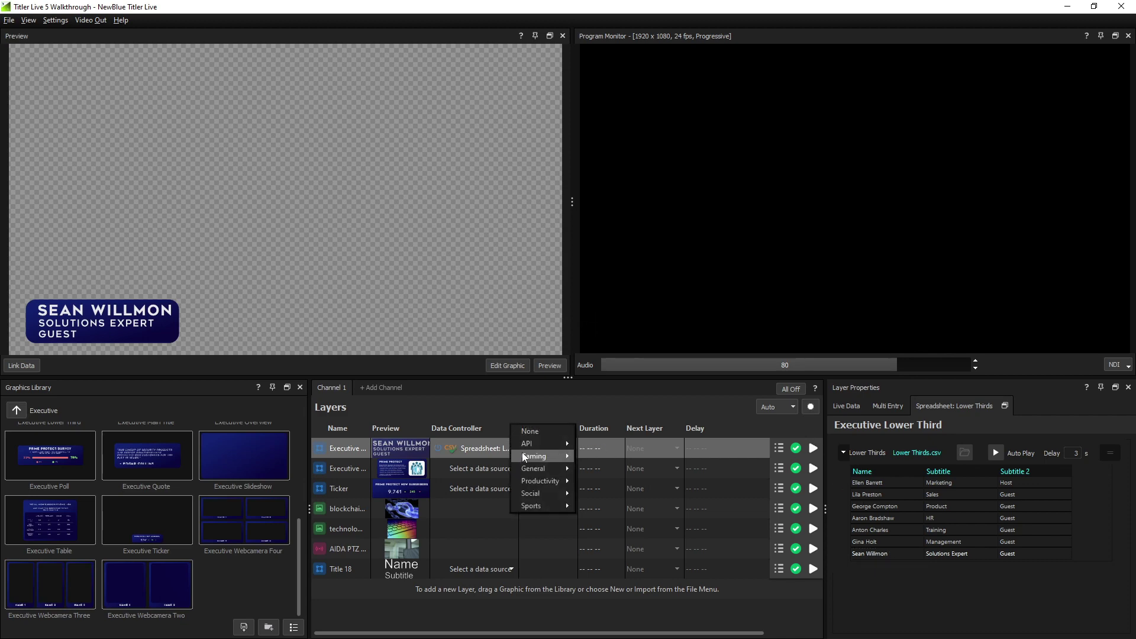
Clear the CSV data source and switch the lower third to Google Sheets
{"action": "left_click", "coordinate": [541, 432]}
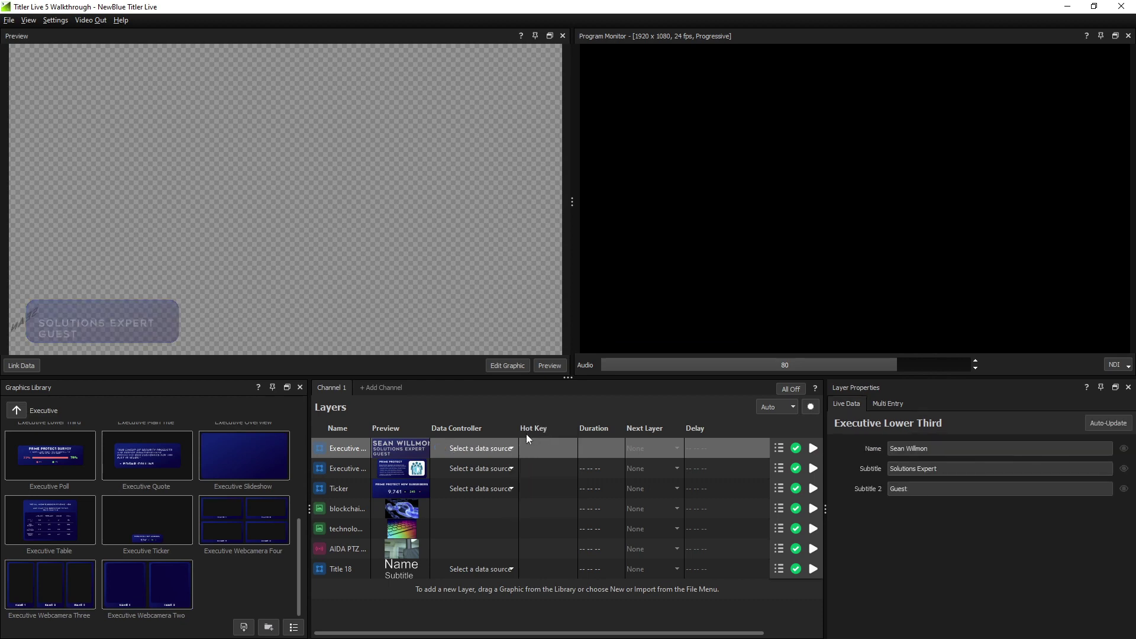
{"action": "left_click", "coordinate": [511, 450]}
{"action": "mouse_move", "coordinate": [543, 489]}
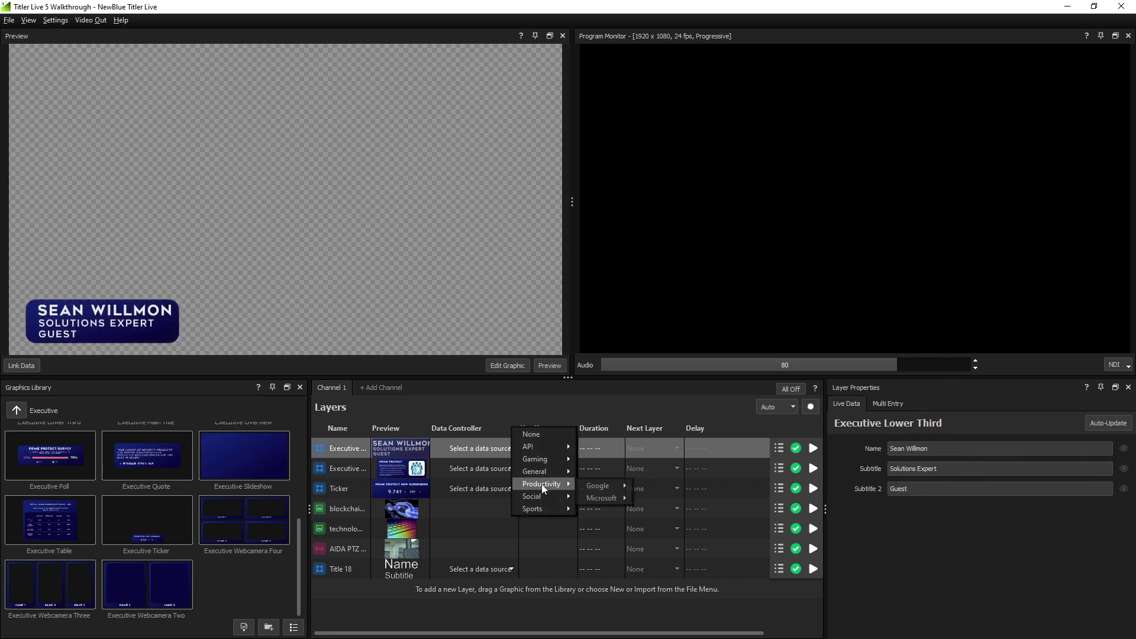
{"action": "mouse_move", "coordinate": [601, 489]}
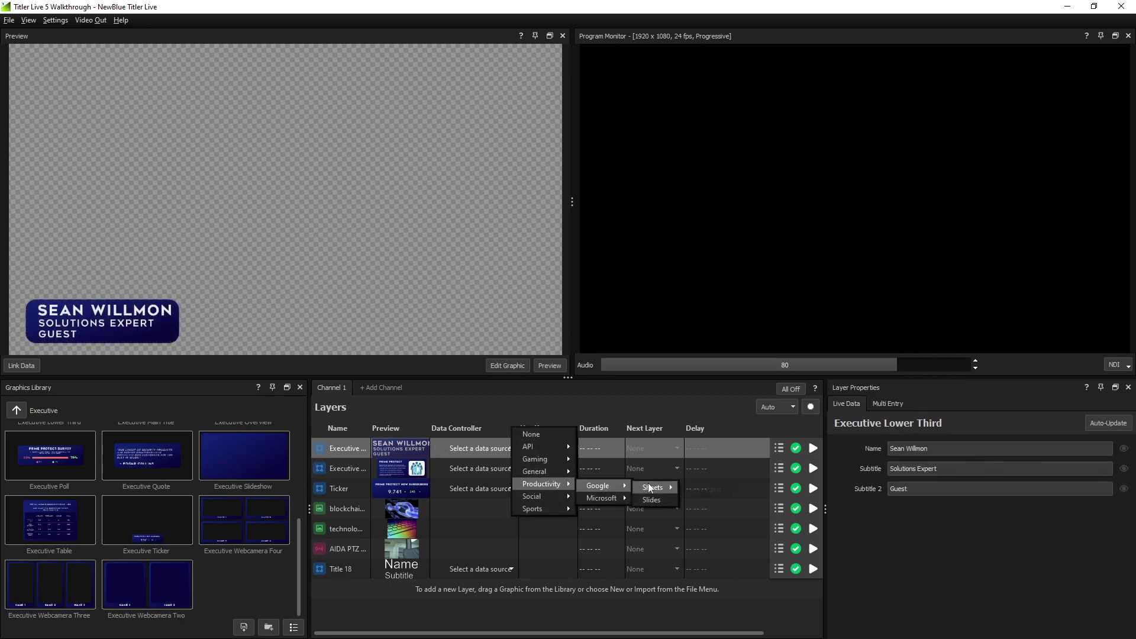
{"action": "left_click", "coordinate": [706, 487]}
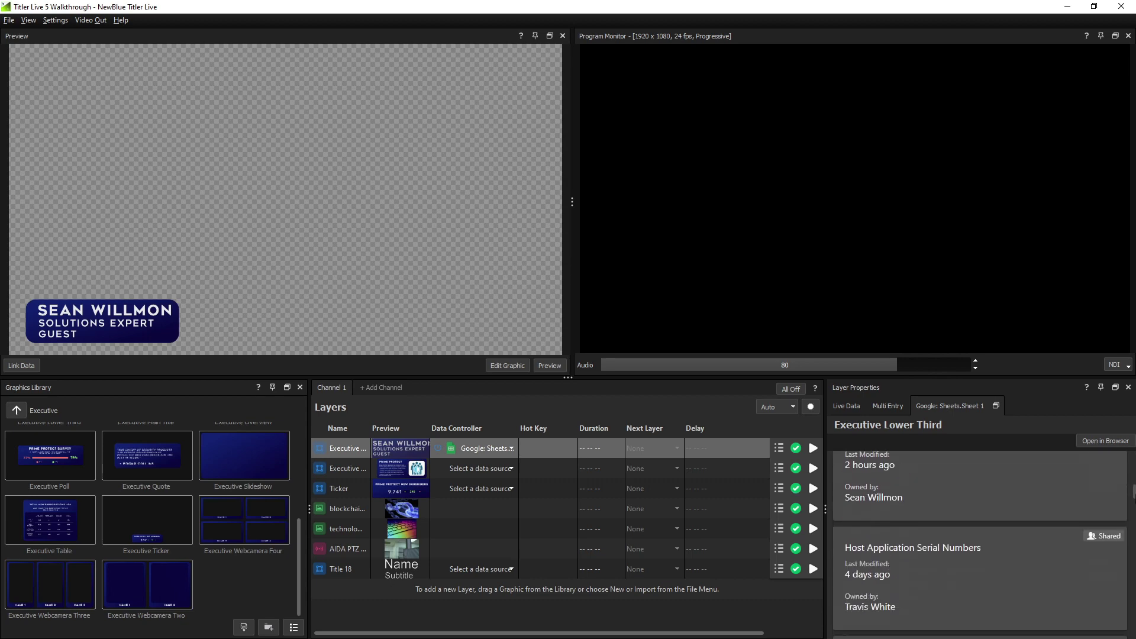
{"action": "scroll", "coordinate": [980, 533], "scroll_direction": "down", "scroll_amount": 3}
Load the Lower Thirds Google spreadsheet and put its Host row on air
{"action": "scroll", "coordinate": [980, 532], "scroll_direction": "up", "scroll_amount": 3}
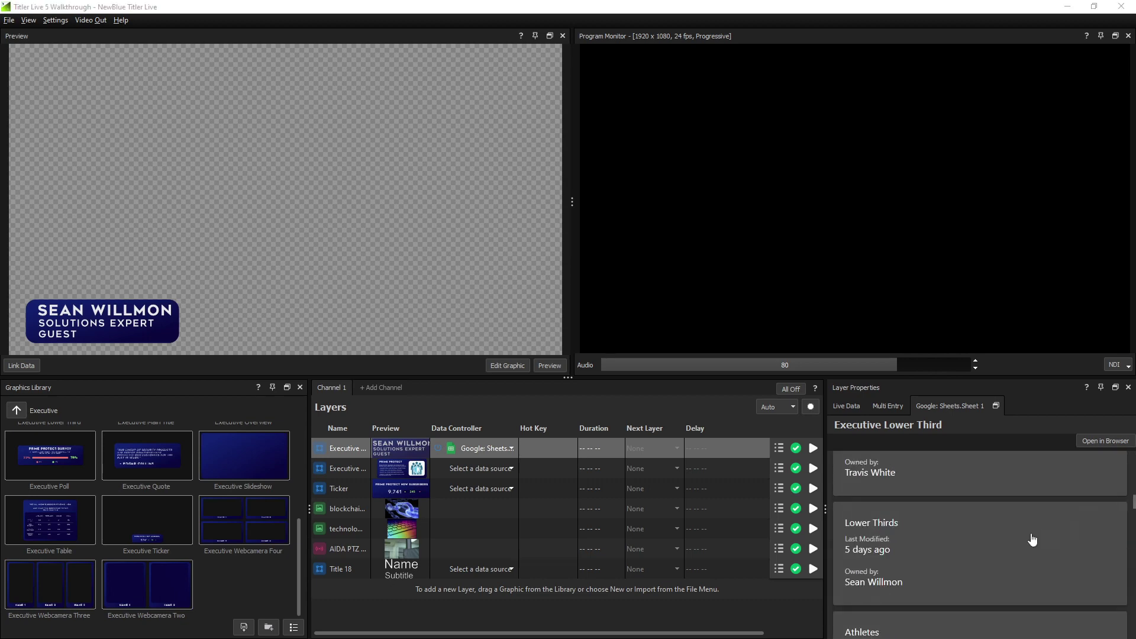
{"action": "left_click", "coordinate": [1043, 540]}
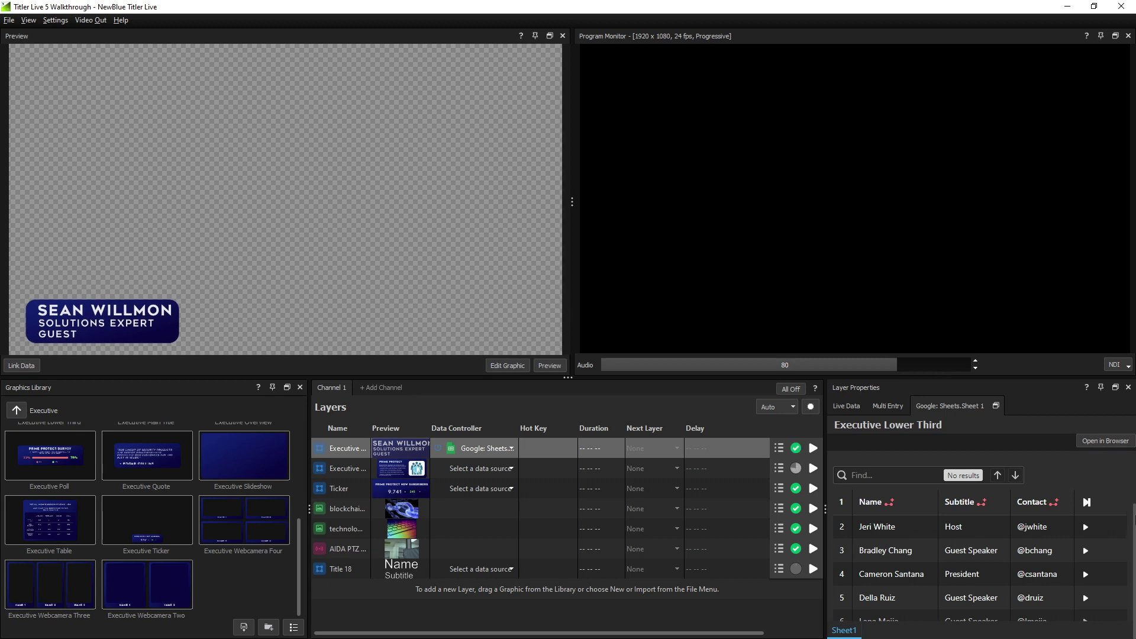
{"action": "left_click", "coordinate": [1086, 527]}
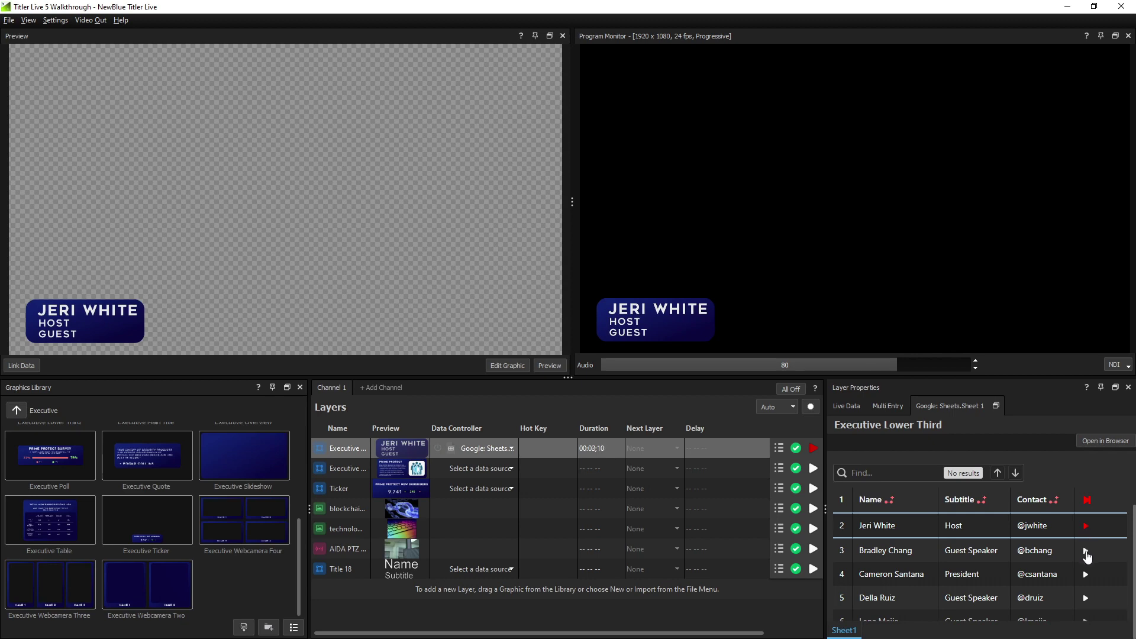
Air the Guest Speaker and President rows in turn, then assign the Contact column to Subtitle 2
{"action": "left_click", "coordinate": [1086, 551]}
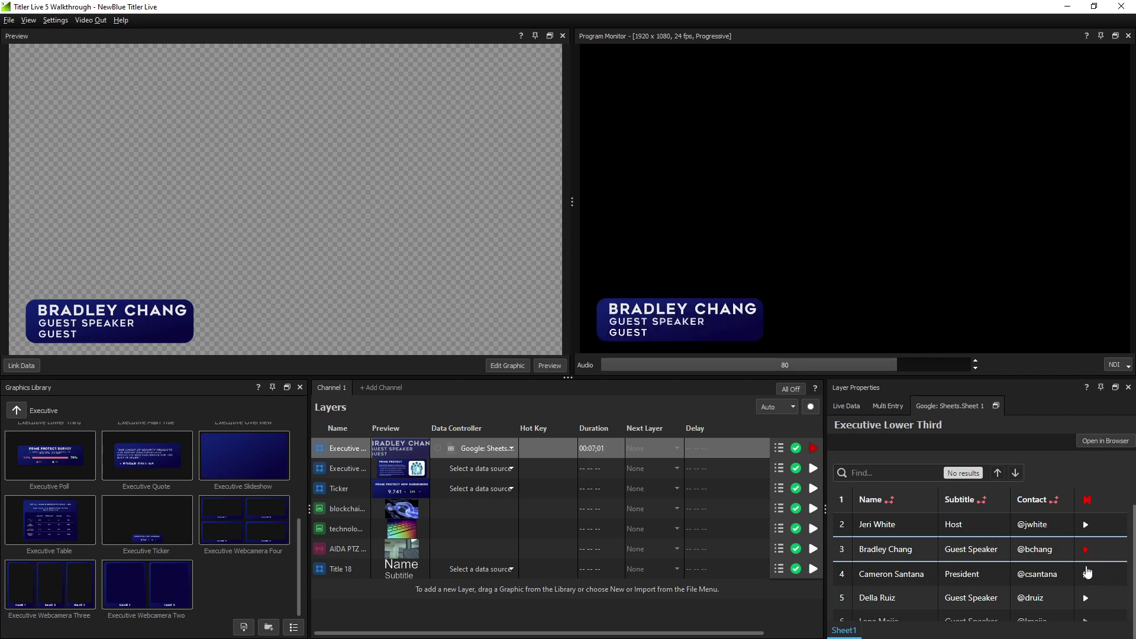
{"action": "left_click", "coordinate": [1087, 575]}
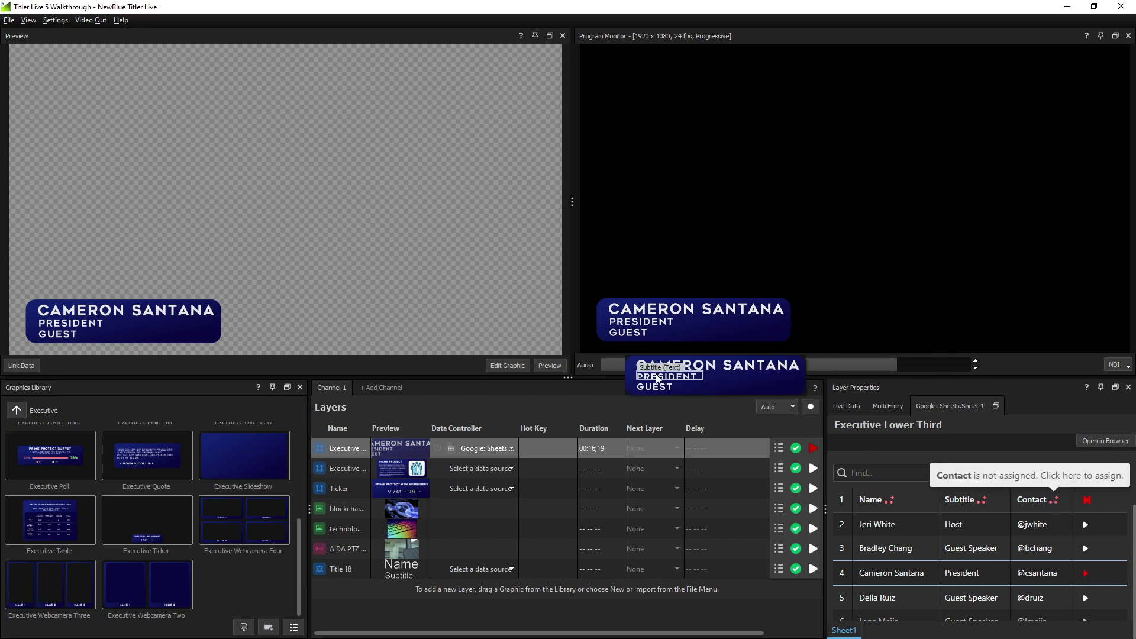
{"action": "left_click", "coordinate": [655, 391]}
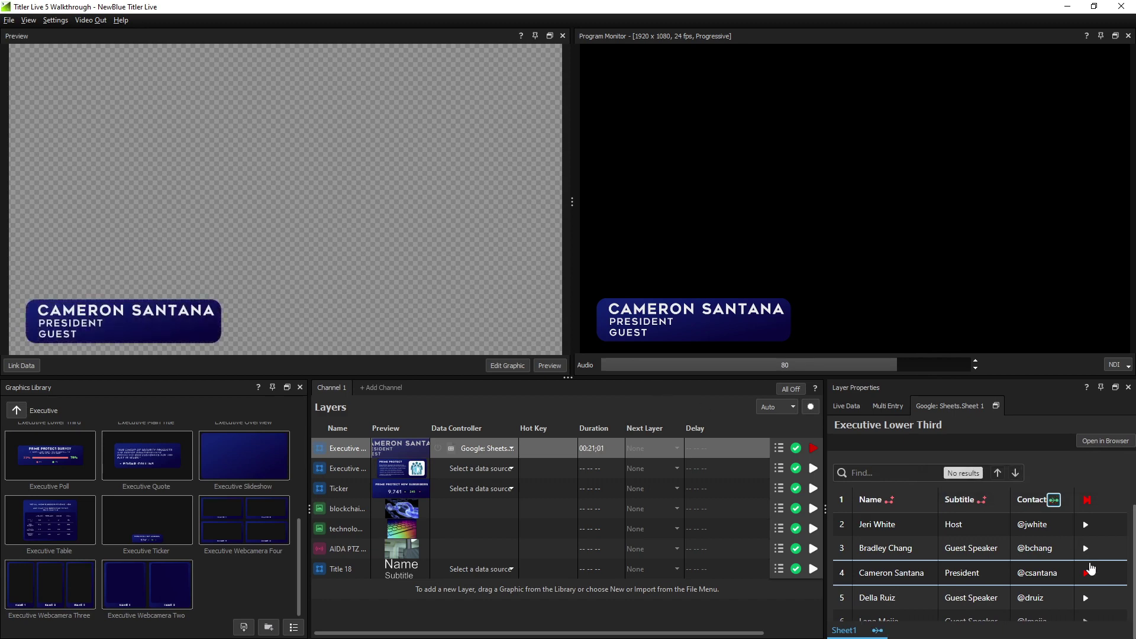
Air rows 5 and 6, then link the Name and Subtitle fields to the graphic's text boxes
{"action": "left_click", "coordinate": [1086, 597]}
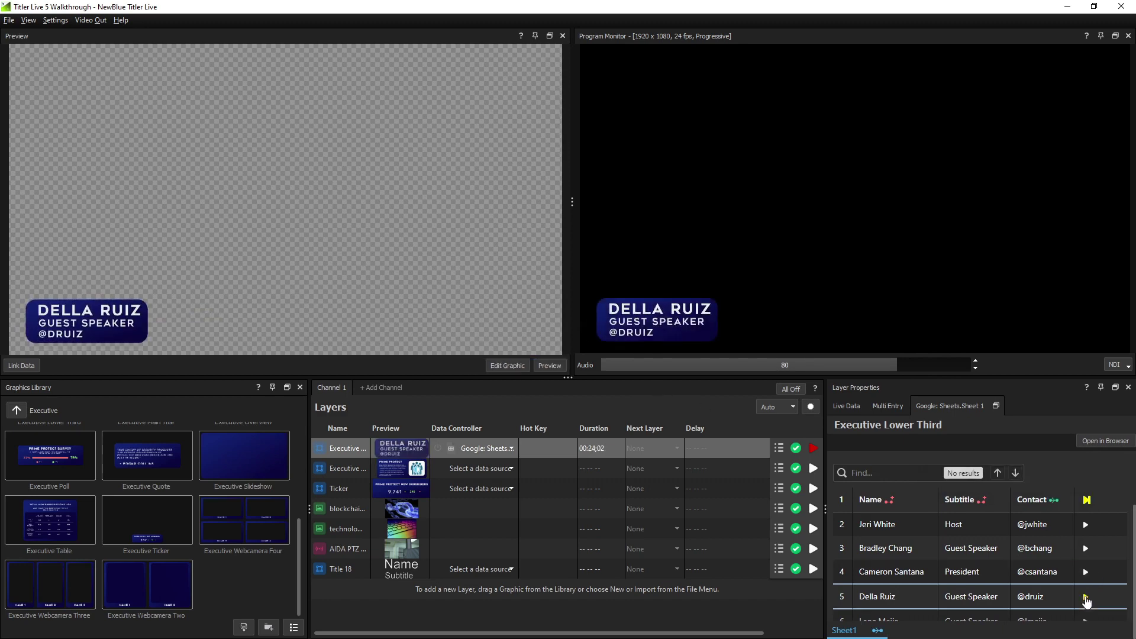
{"action": "left_click", "coordinate": [1086, 621]}
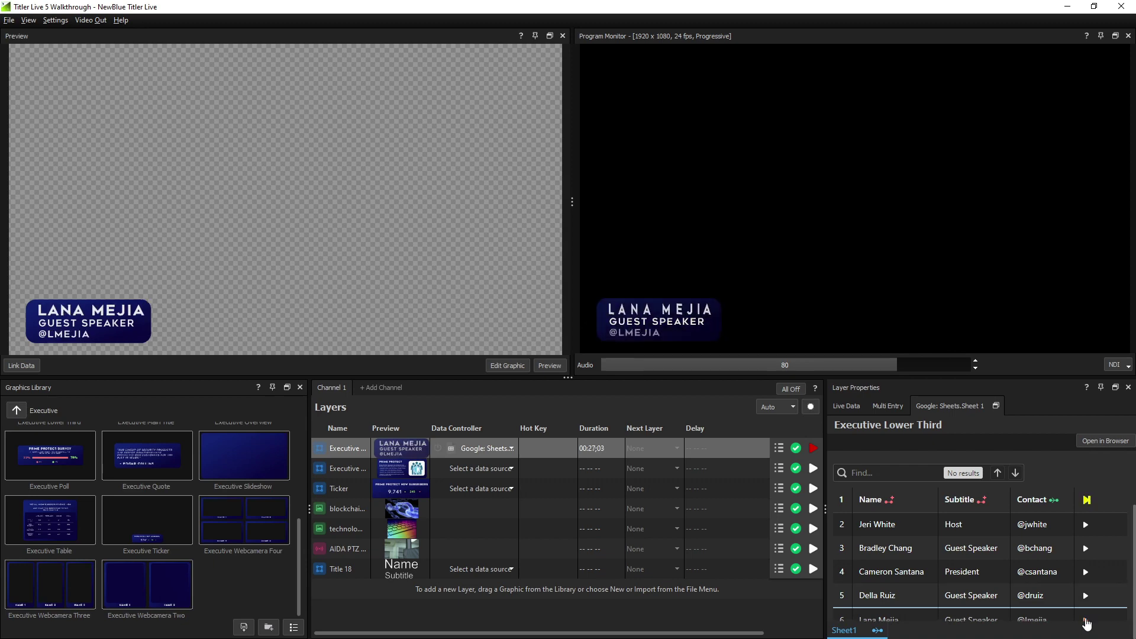
{"action": "left_click", "coordinate": [36, 364]}
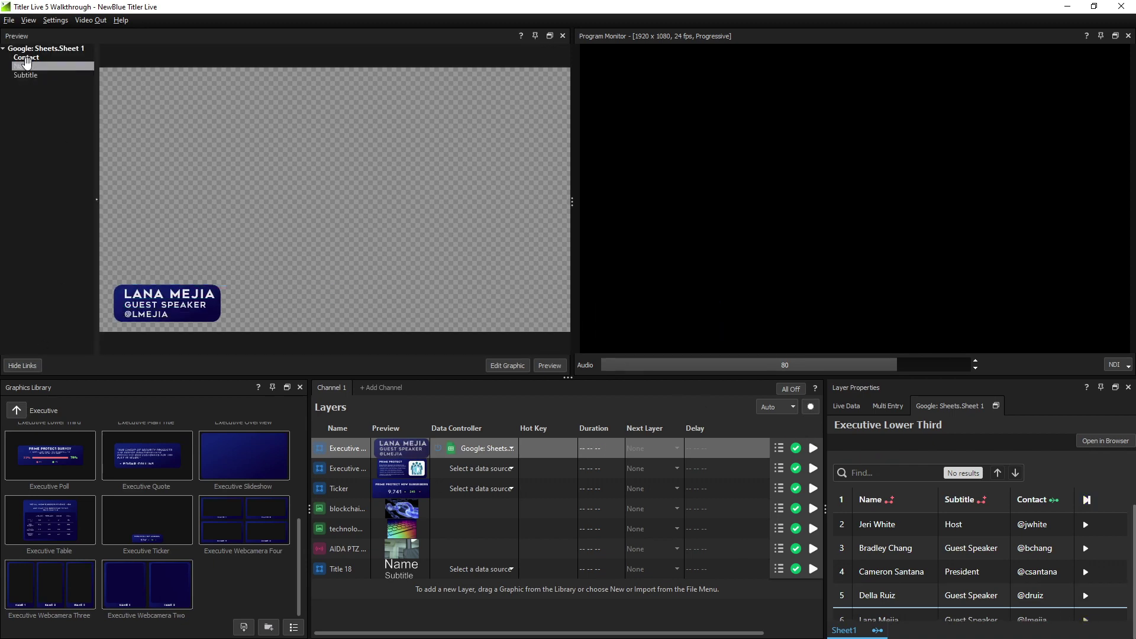
{"action": "left_click_drag", "start_coordinate": [24, 66], "coordinate": [168, 294]}
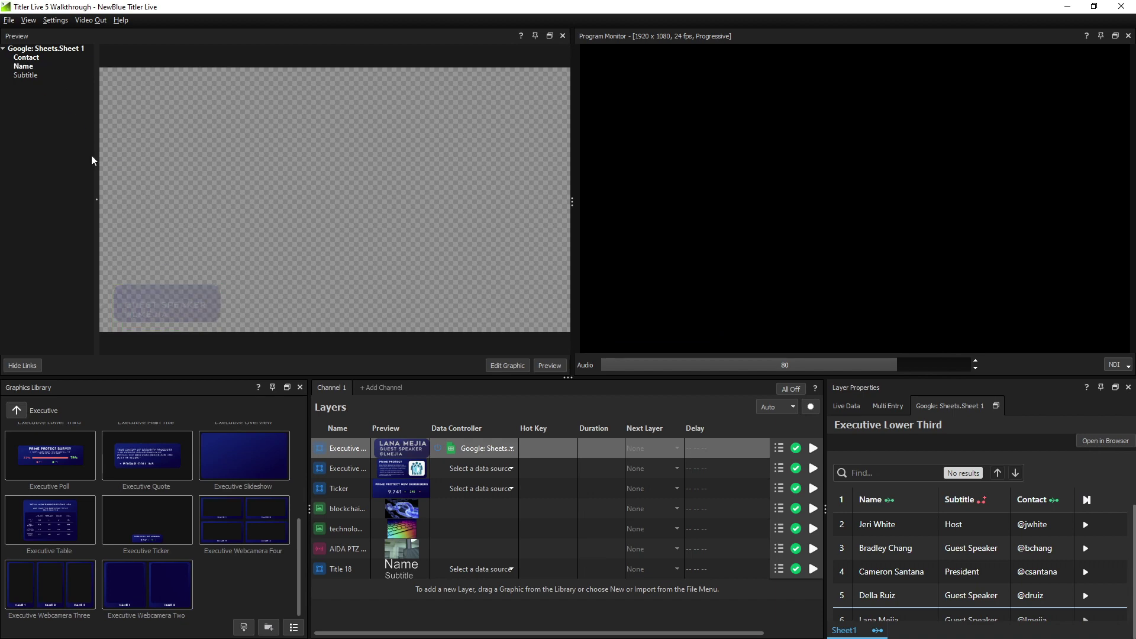
{"action": "left_click_drag", "start_coordinate": [34, 71], "coordinate": [150, 309]}
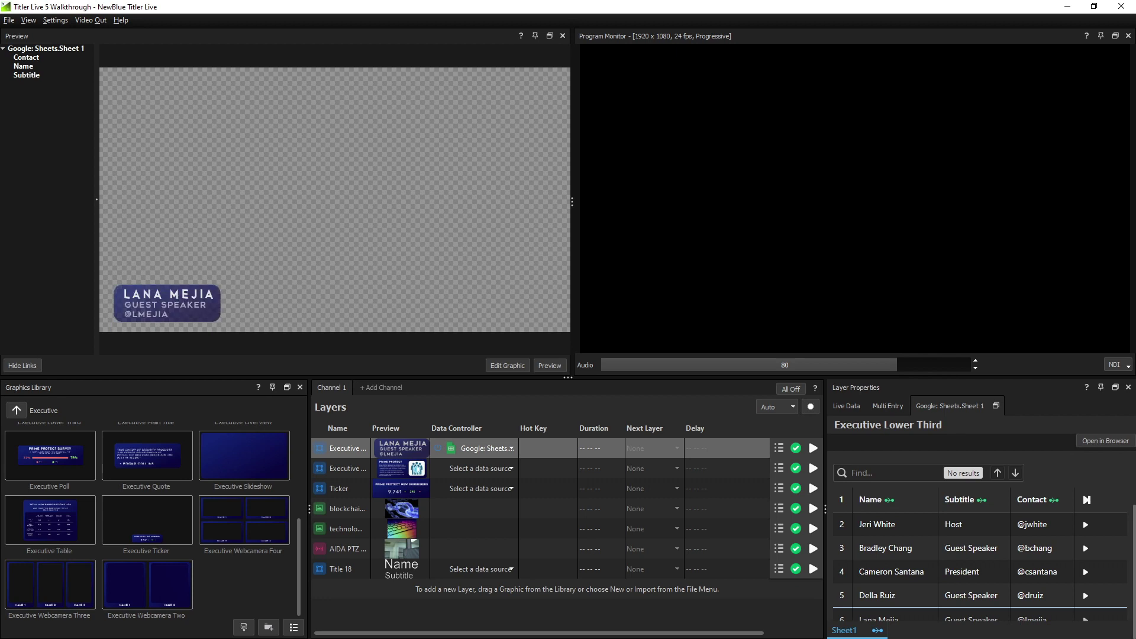
{"action": "left_click", "coordinate": [413, 506]}
Import the abstract geometric cubes background as a new media layer and test it on program
{"action": "left_click", "coordinate": [415, 546]}
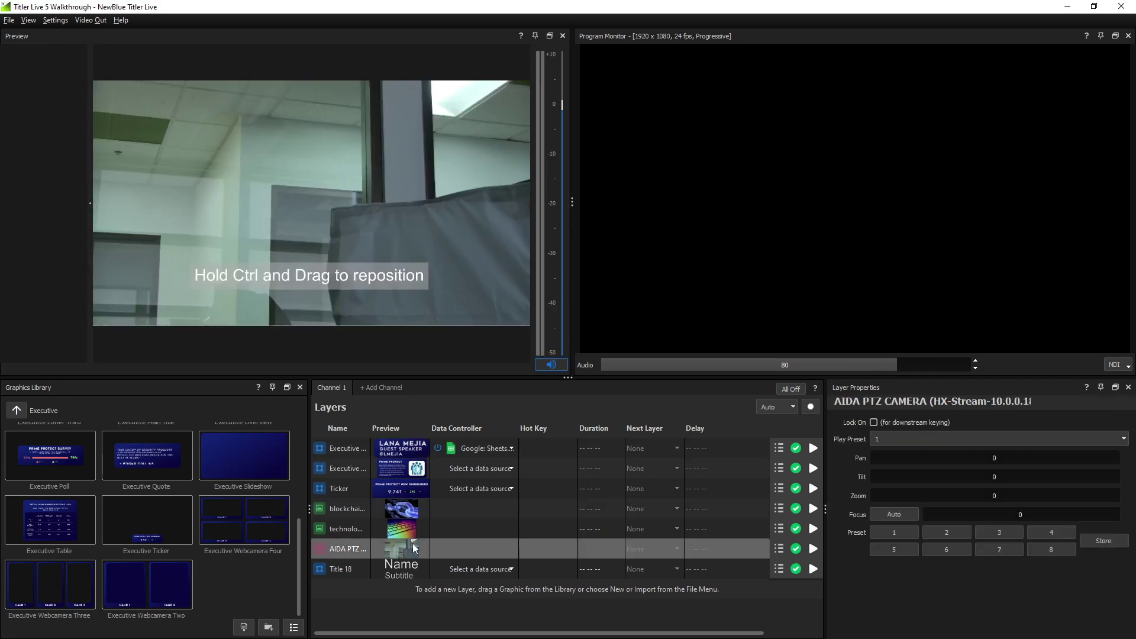
{"action": "right_click", "coordinate": [422, 540]}
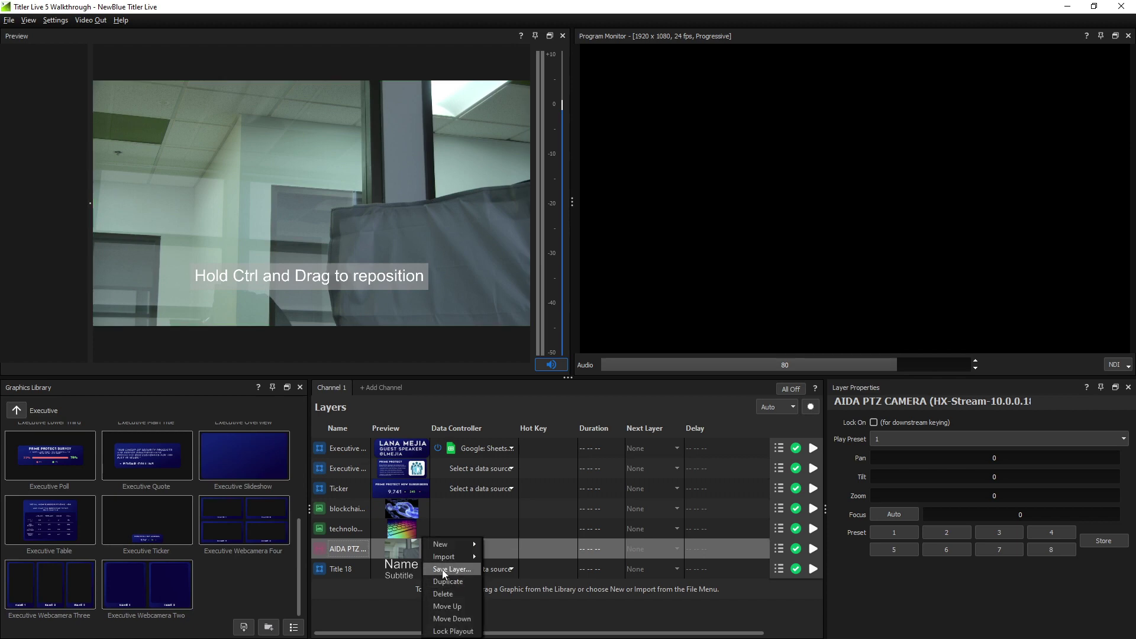
{"action": "mouse_move", "coordinate": [451, 557]}
{"action": "left_click", "coordinate": [503, 584]}
{"action": "double_click", "coordinate": [395, 127]}
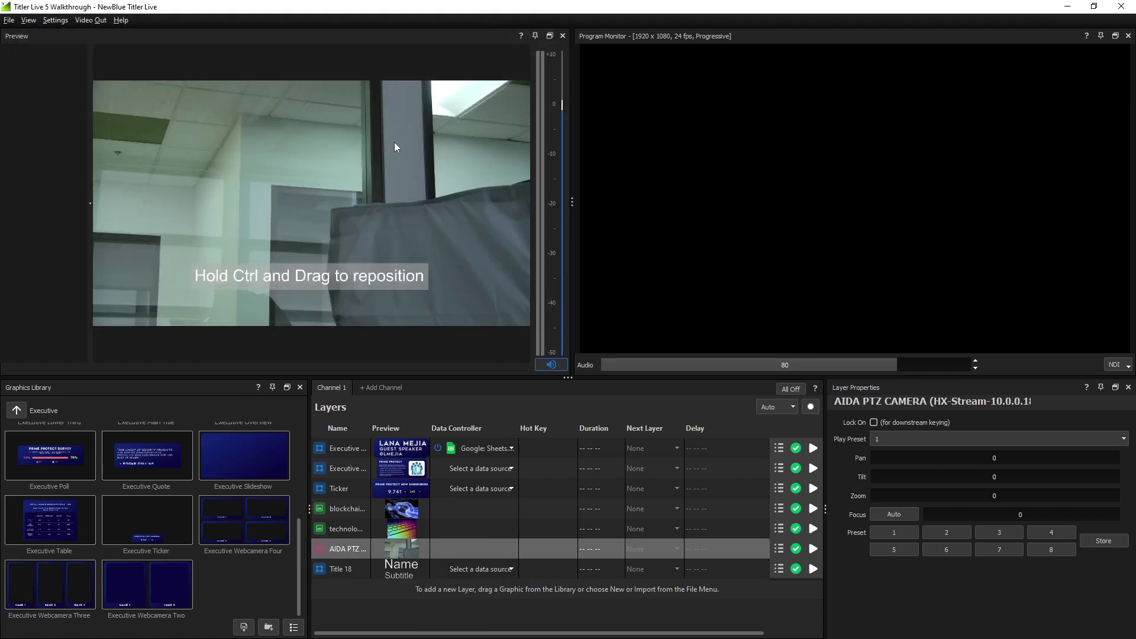
{"action": "left_click", "coordinate": [813, 589]}
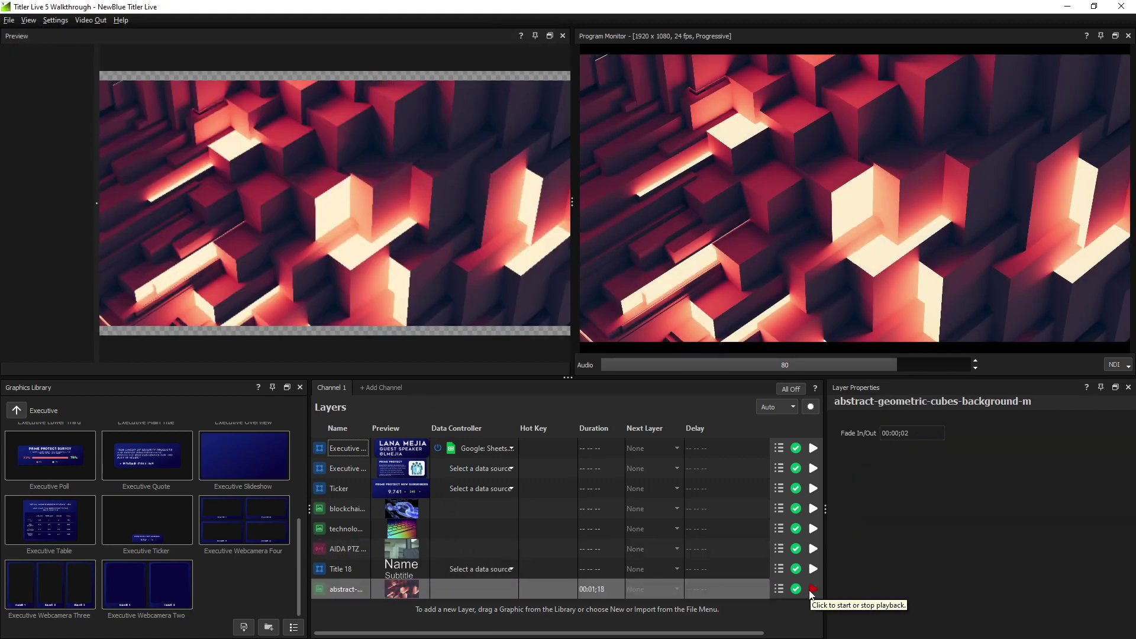
{"action": "left_click", "coordinate": [813, 590]}
Add an AIDA PTZ CAMERA NDI live-video layer and air the executive graphics over it
{"action": "right_click", "coordinate": [396, 612]}
{"action": "mouse_move", "coordinate": [422, 556]}
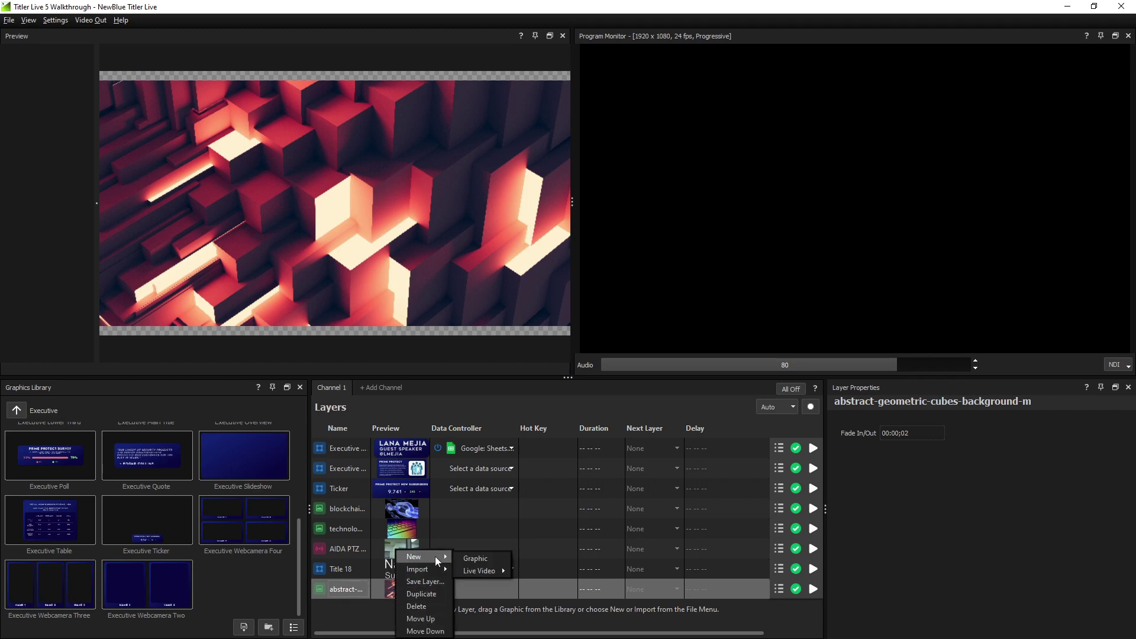
{"action": "mouse_move", "coordinate": [485, 571]}
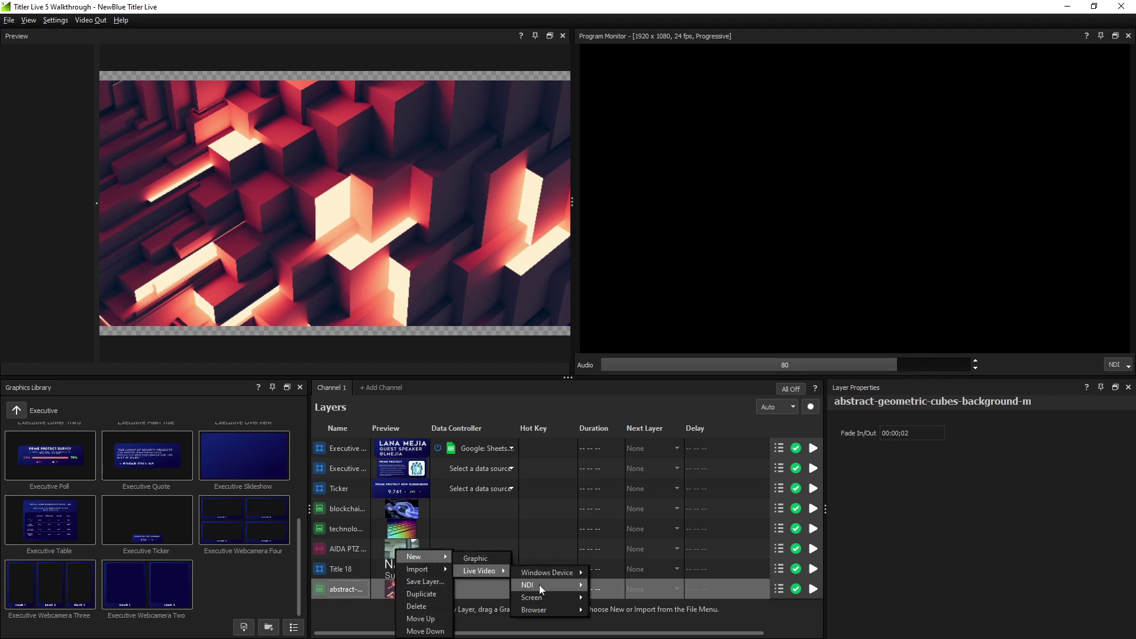
{"action": "mouse_move", "coordinate": [539, 585]}
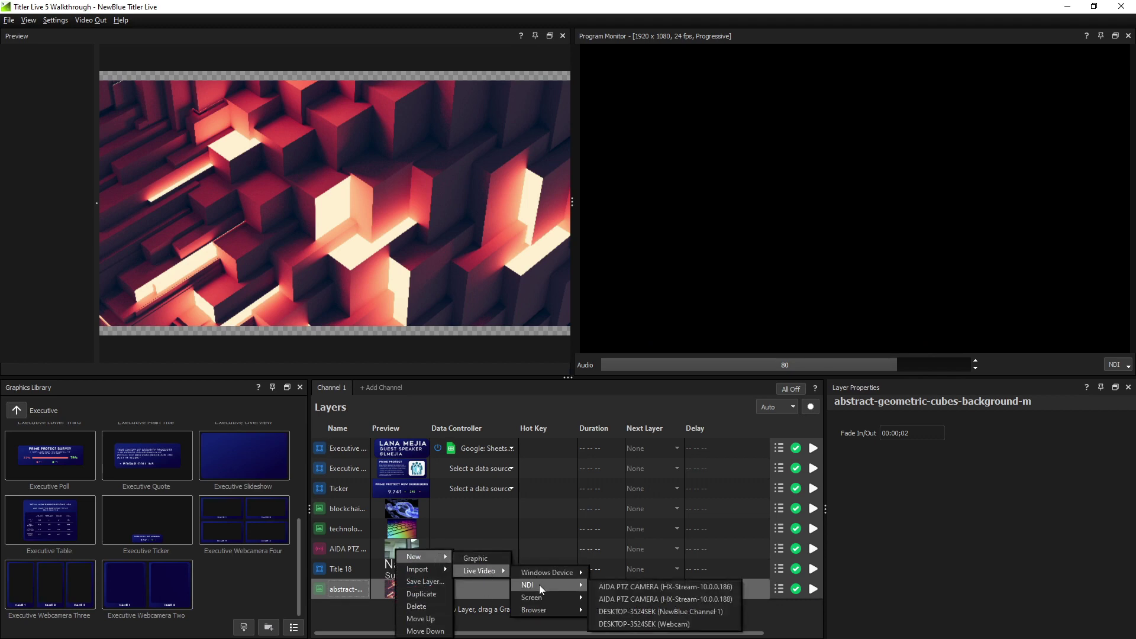
{"action": "left_click", "coordinate": [637, 599]}
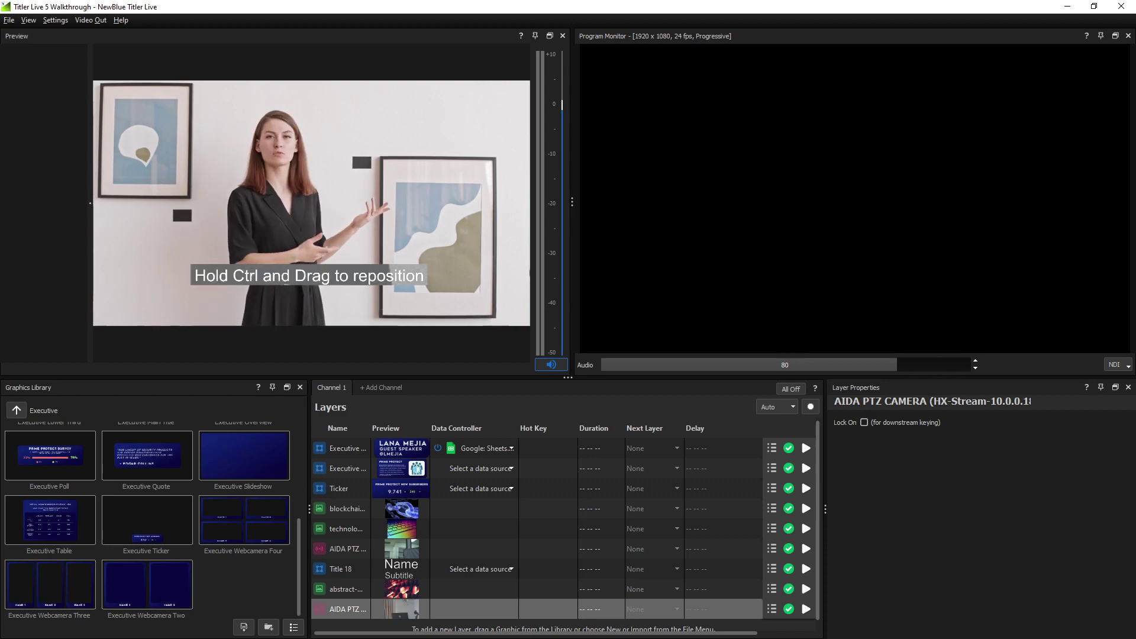
{"action": "left_click", "coordinate": [806, 447]}
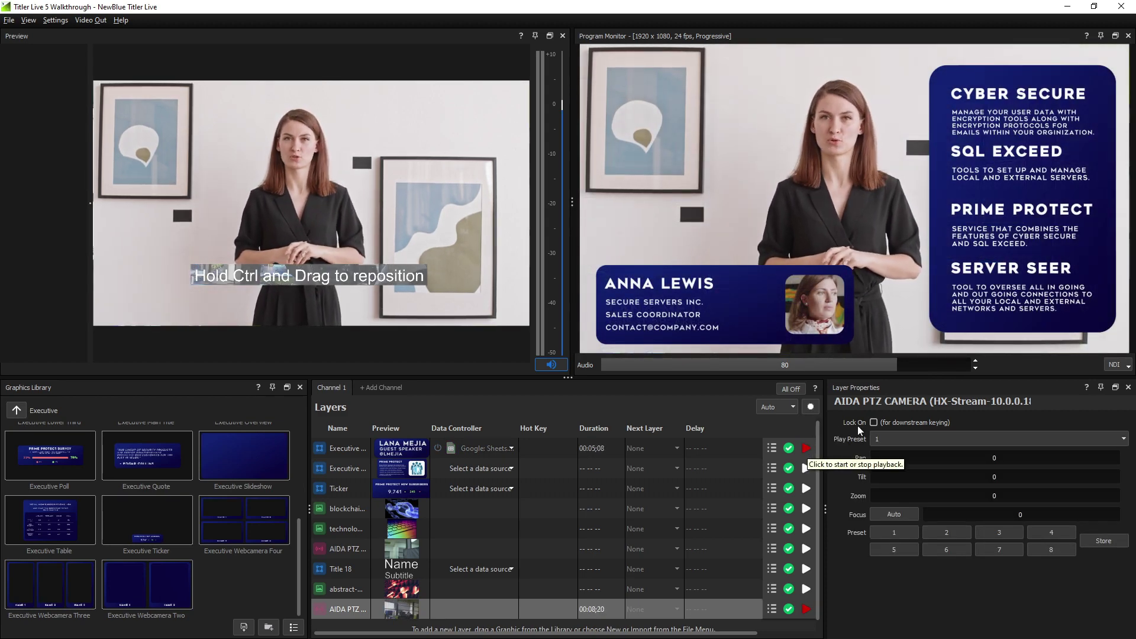
Open the NDI program output destination list under the Program Monitor
{"action": "left_click", "coordinate": [1119, 365]}
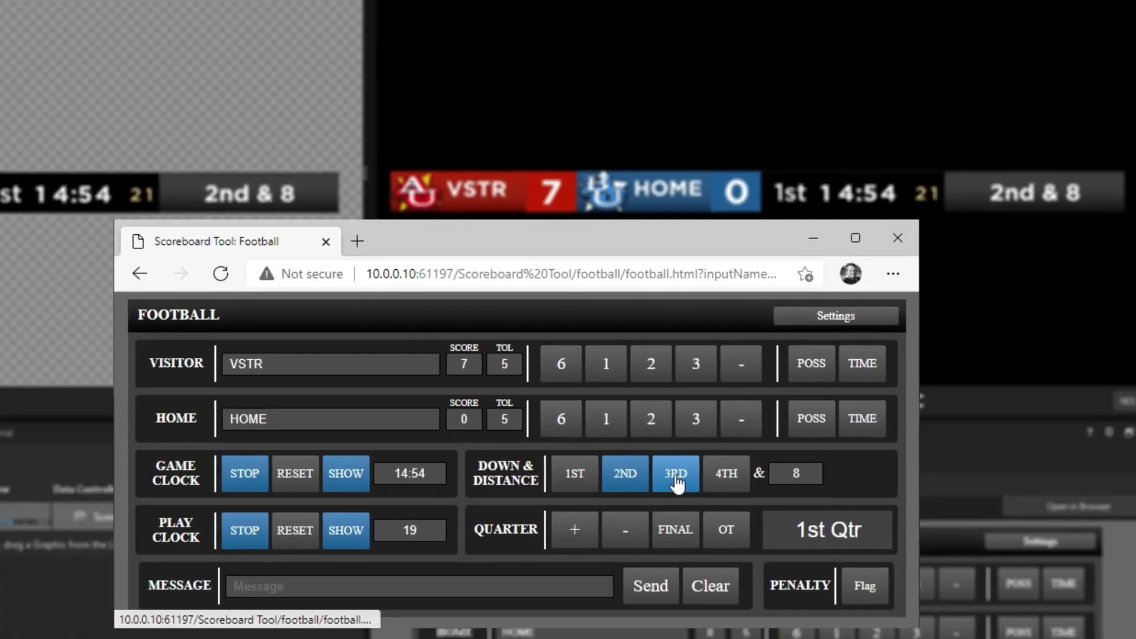
Change the scoreboard's distance to go from 8 to 2
{"action": "left_click", "coordinate": [789, 474]}
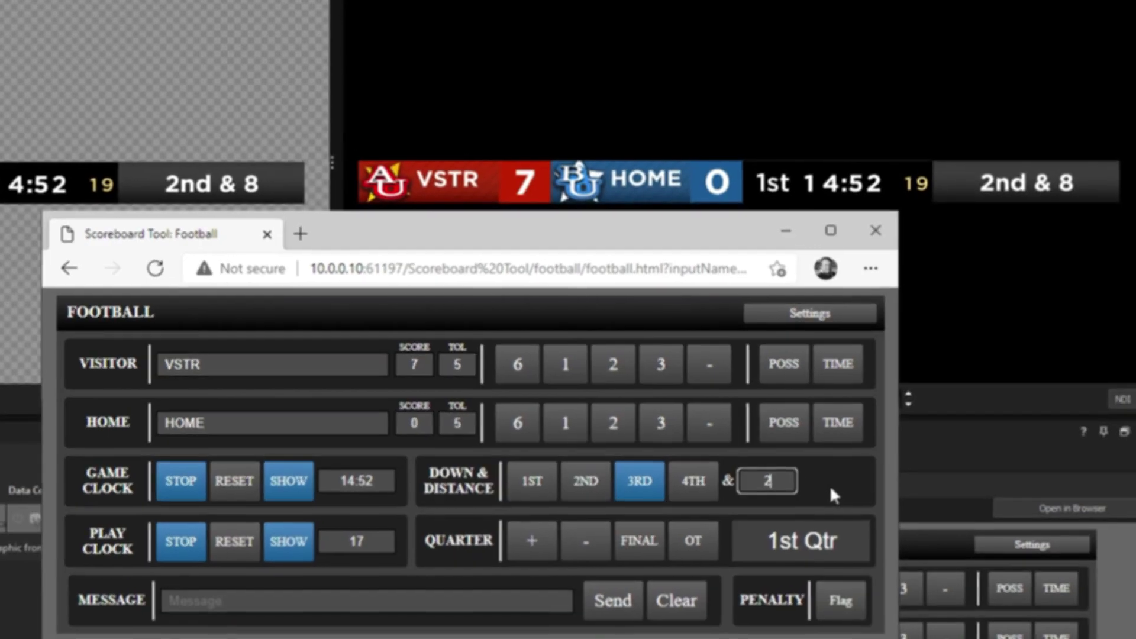
{"action": "key", "text": "BackSpace"}
{"action": "type", "text": "2"}
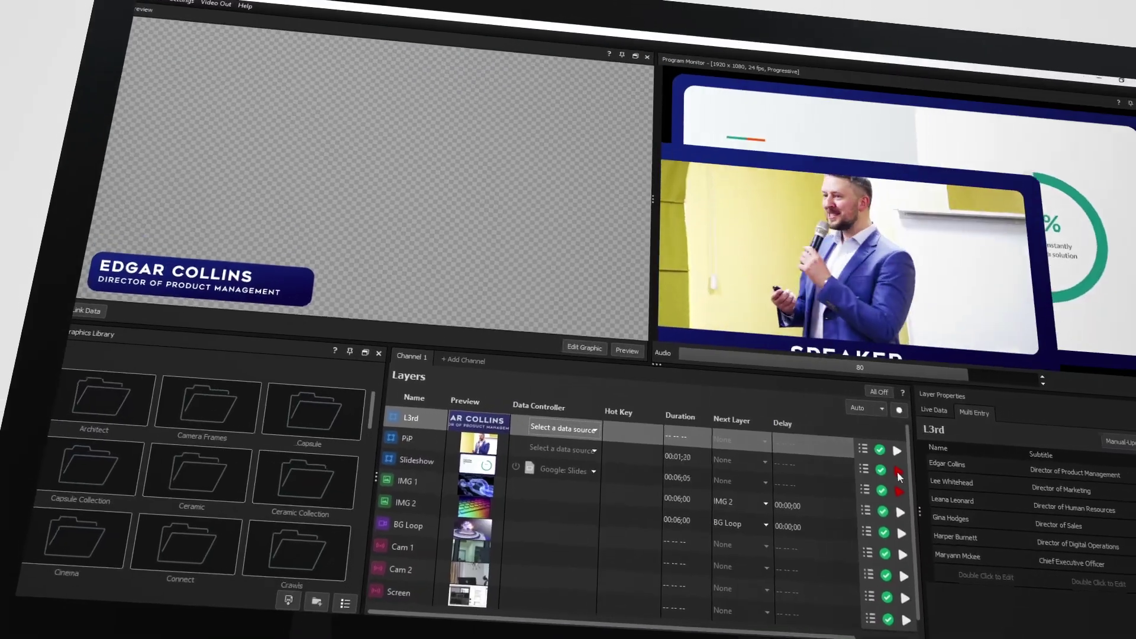
Put the speaker's L3rd lower third on air over the camera video
{"action": "left_click", "coordinate": [886, 448]}
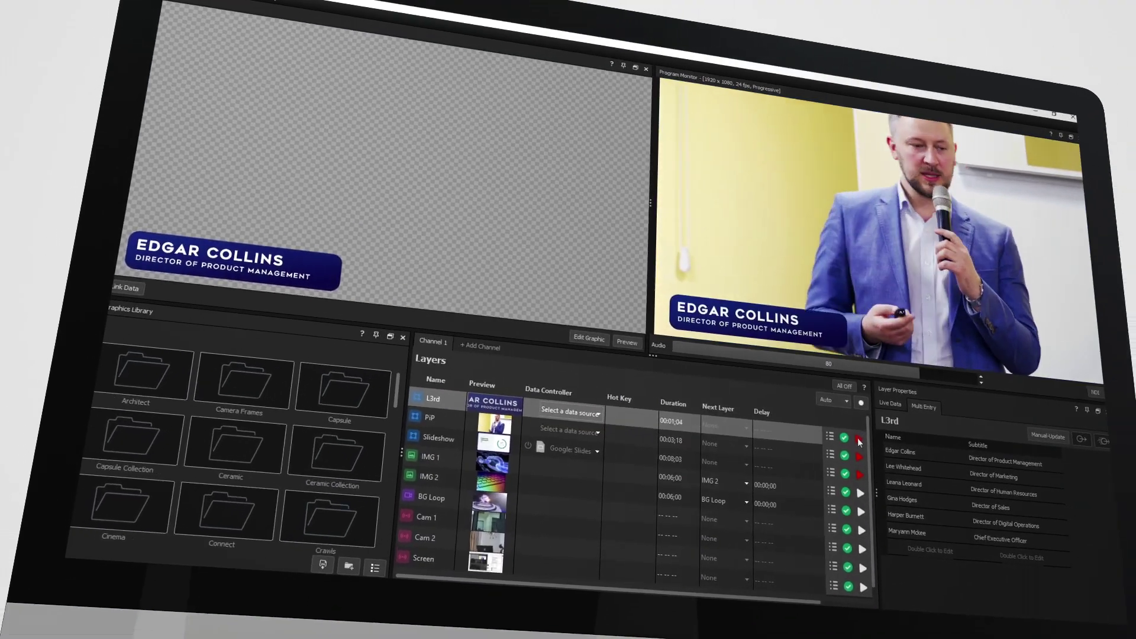